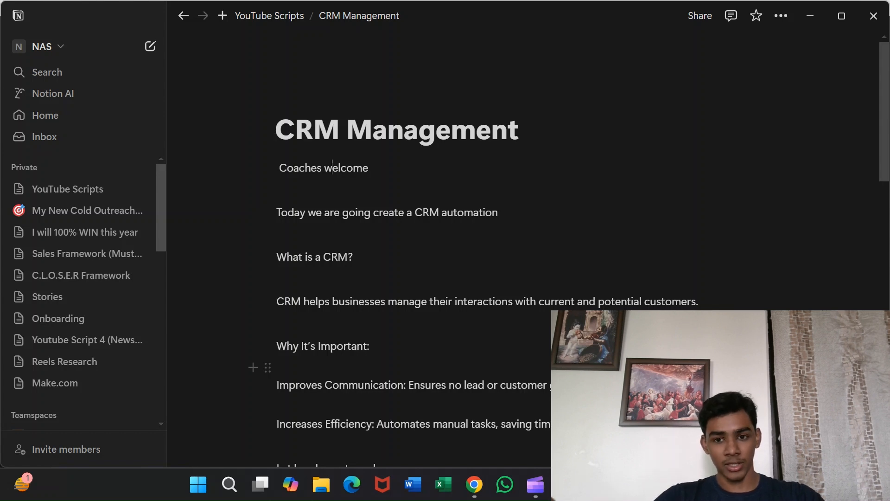
Read through the Notion CRM Management script, then switch to the Asana CRM Management project tab.
{"action": "scroll", "coordinate": [464, 231], "scroll_direction": "down", "scroll_amount": 3}
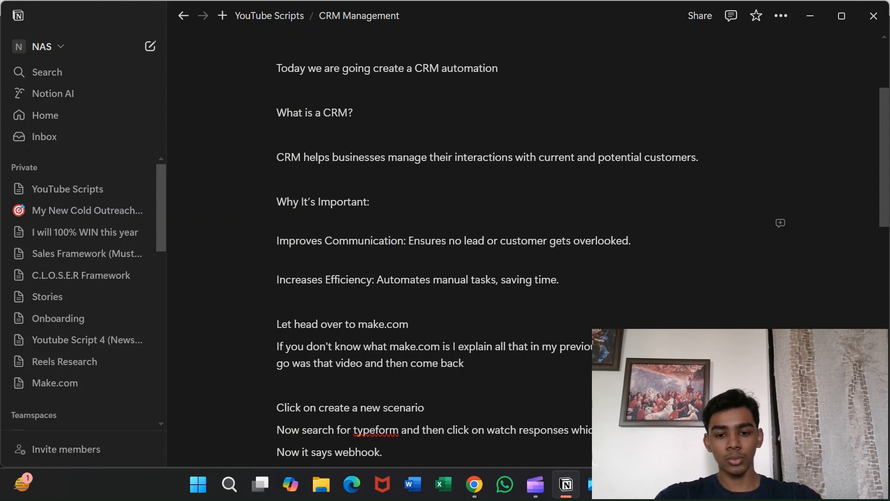
{"action": "left_click", "coordinate": [480, 494]}
Review the CRM Management pipeline list, checking the empty New Lead task's name and Email cells.
{"action": "scroll", "coordinate": [649, 262], "scroll_direction": "down", "scroll_amount": 2}
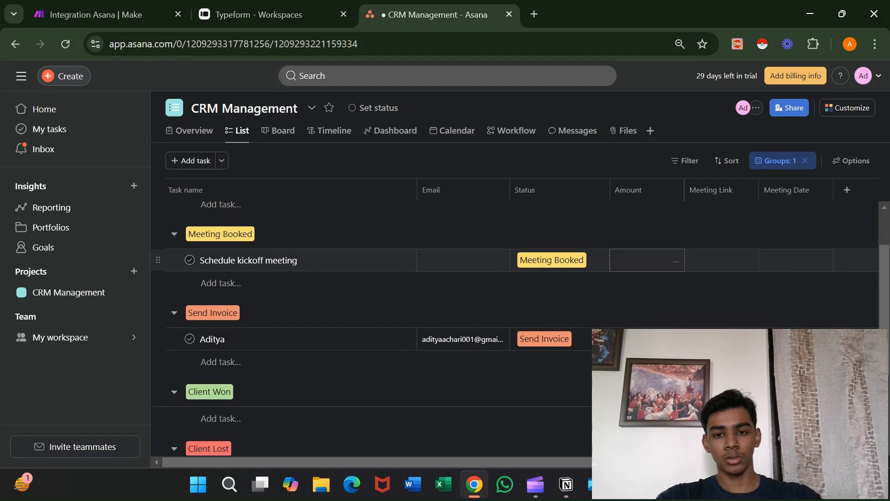
{"action": "scroll", "coordinate": [515, 324], "scroll_direction": "up", "scroll_amount": 2}
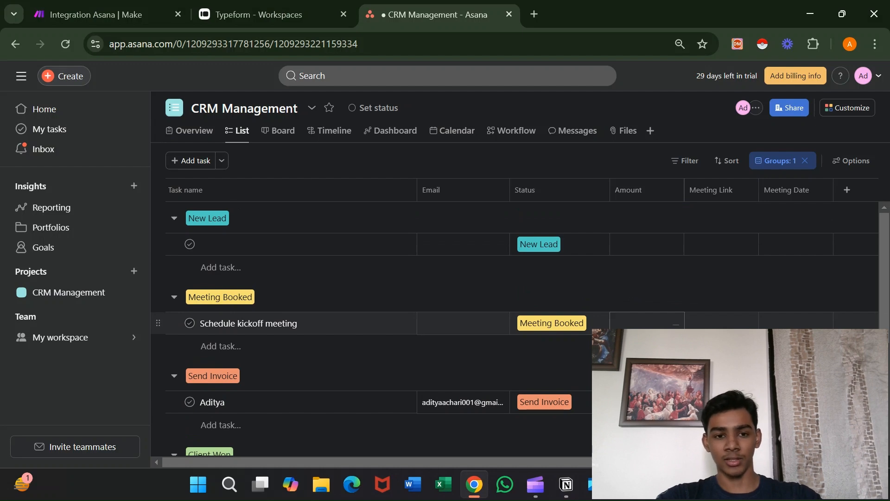
{"action": "left_click", "coordinate": [223, 247]}
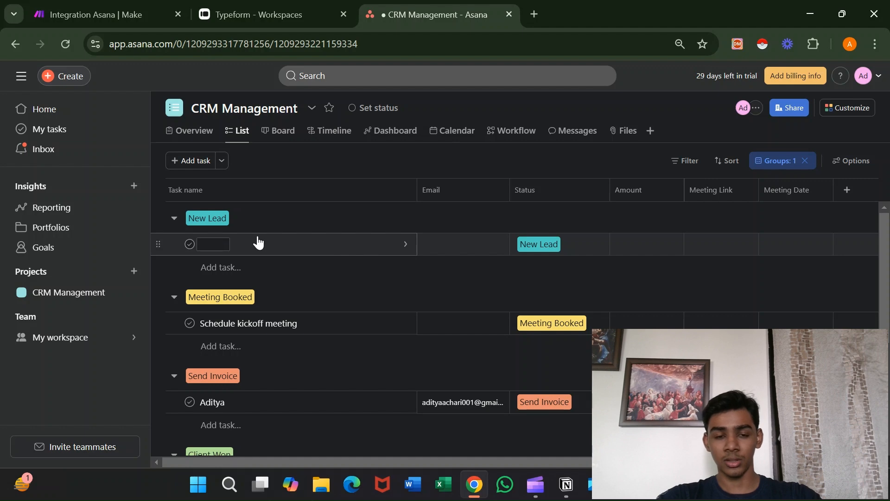
{"action": "left_click", "coordinate": [448, 237]}
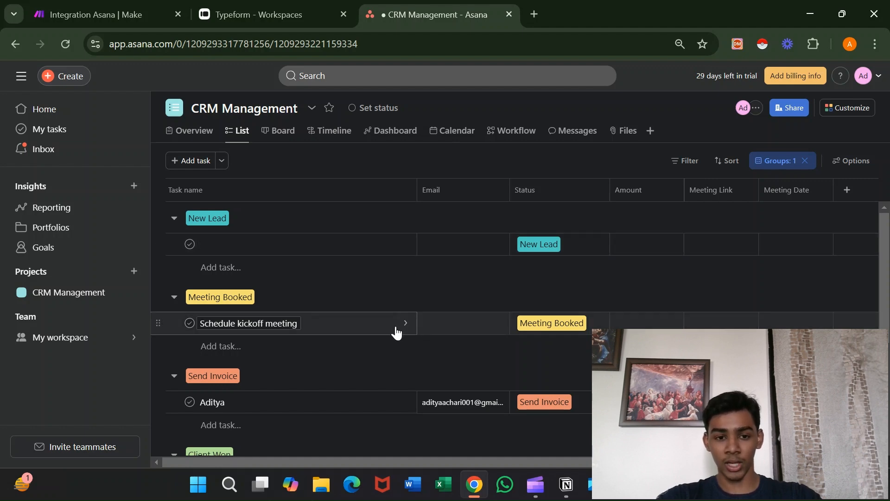
{"action": "scroll", "coordinate": [397, 332], "scroll_direction": "down", "scroll_amount": 2}
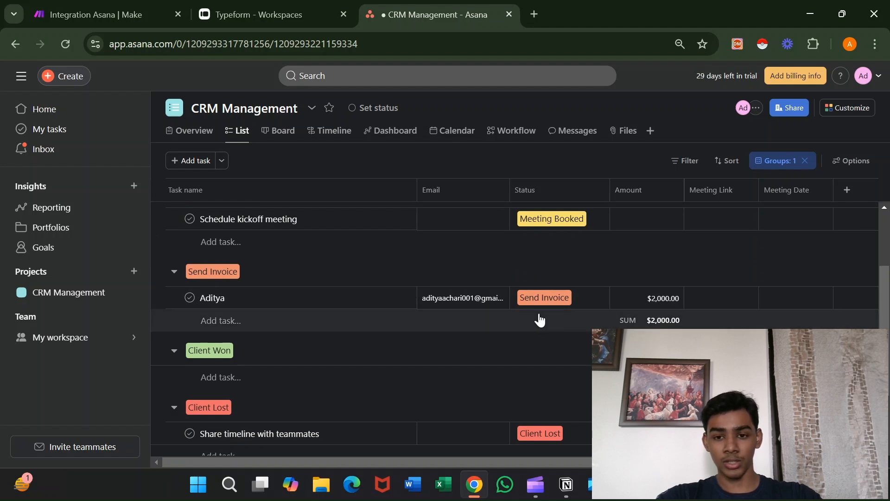
{"action": "scroll", "coordinate": [485, 346], "scroll_direction": "down", "scroll_amount": 1}
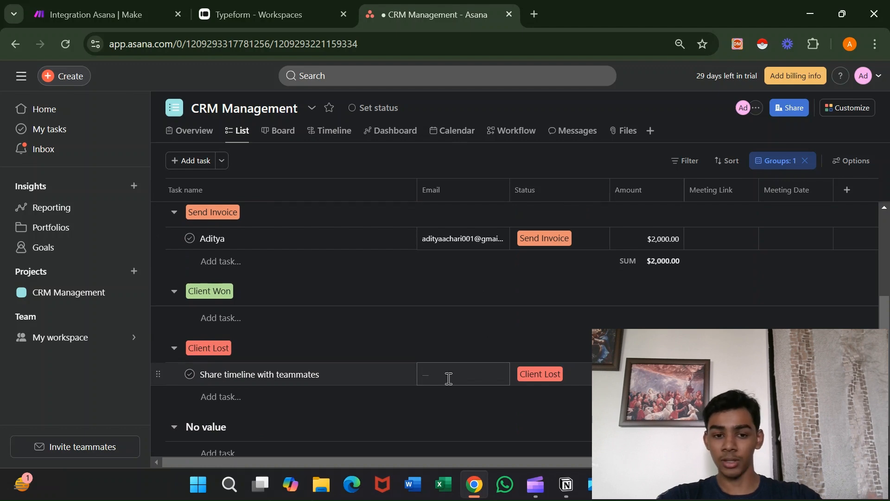
{"action": "scroll", "coordinate": [472, 352], "scroll_direction": "up", "scroll_amount": 3}
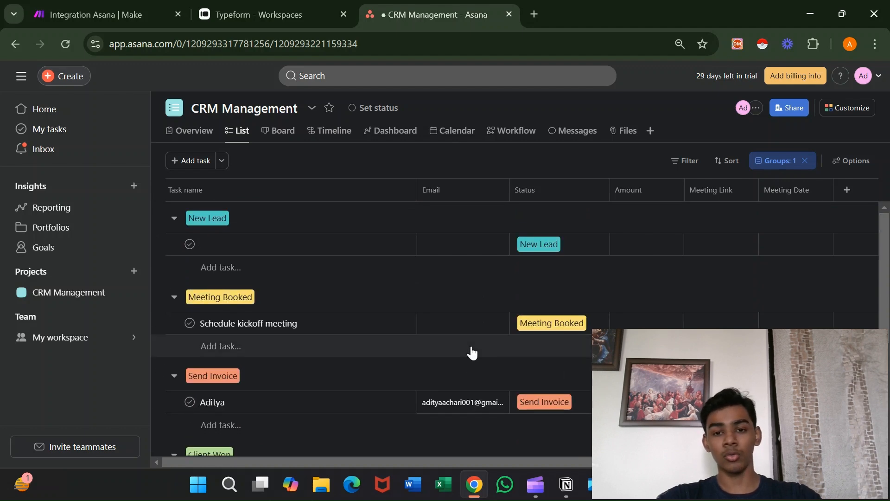
{"action": "scroll", "coordinate": [471, 352], "scroll_direction": "down", "scroll_amount": 1}
{"action": "scroll", "coordinate": [471, 352], "scroll_direction": "up", "scroll_amount": 1}
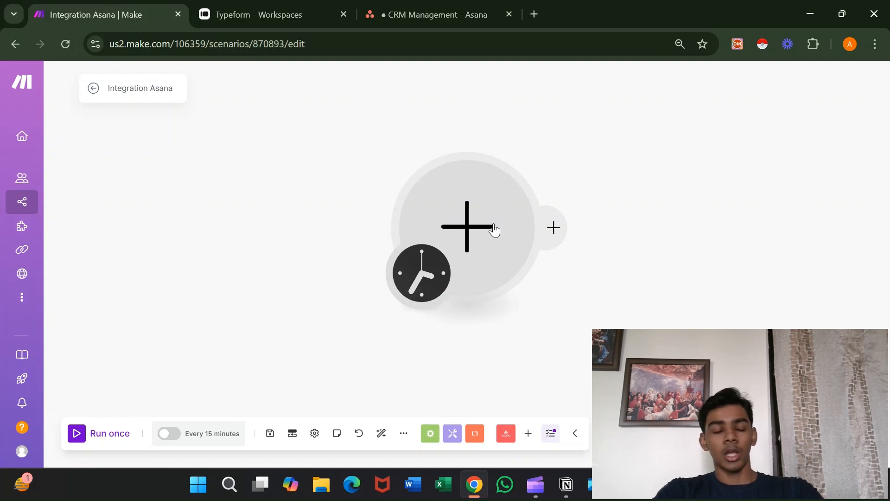
Create a new Typeform form from scratch with the short-text question 'What's your first name?'.
{"action": "left_click", "coordinate": [313, 14]}
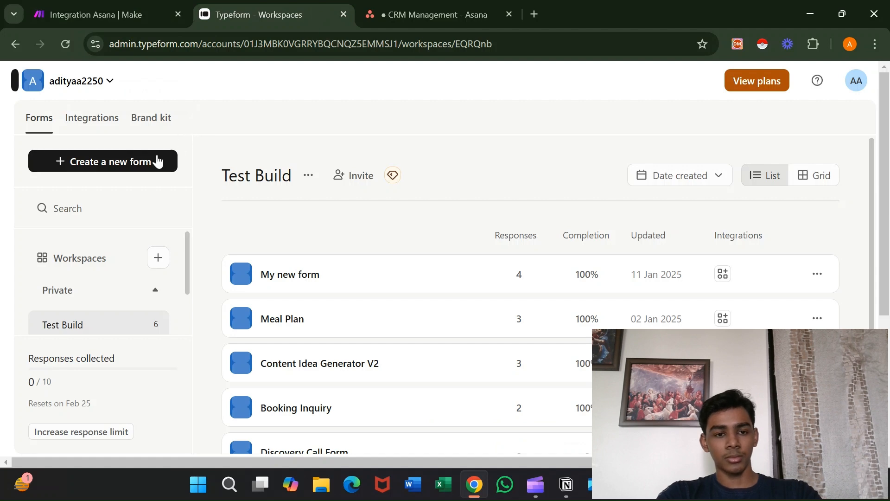
{"action": "left_click", "coordinate": [147, 170]}
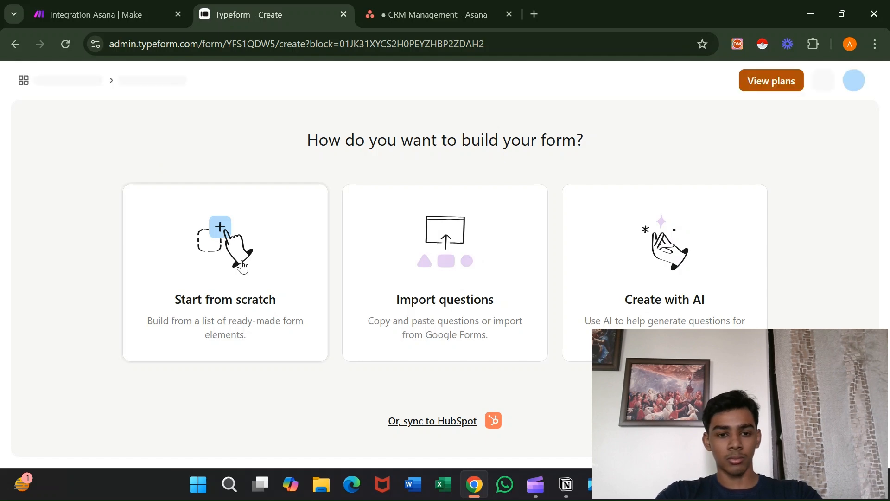
{"action": "left_click", "coordinate": [242, 266]}
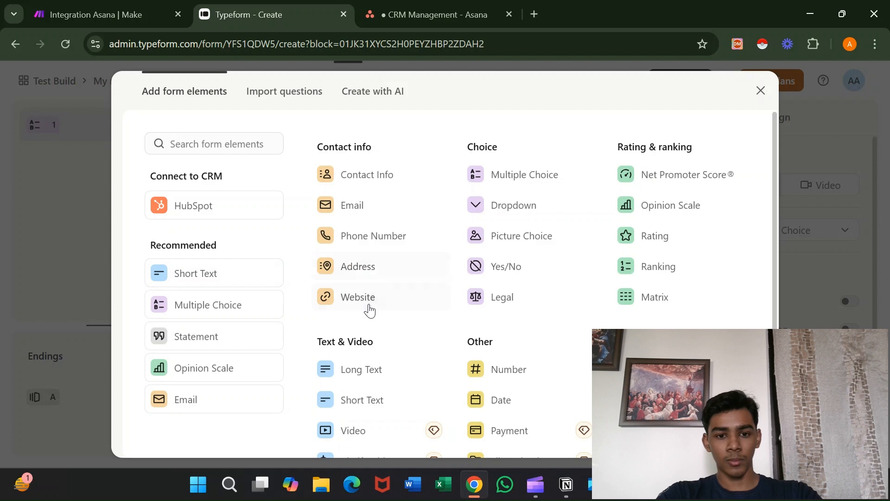
{"action": "left_click", "coordinate": [363, 412]}
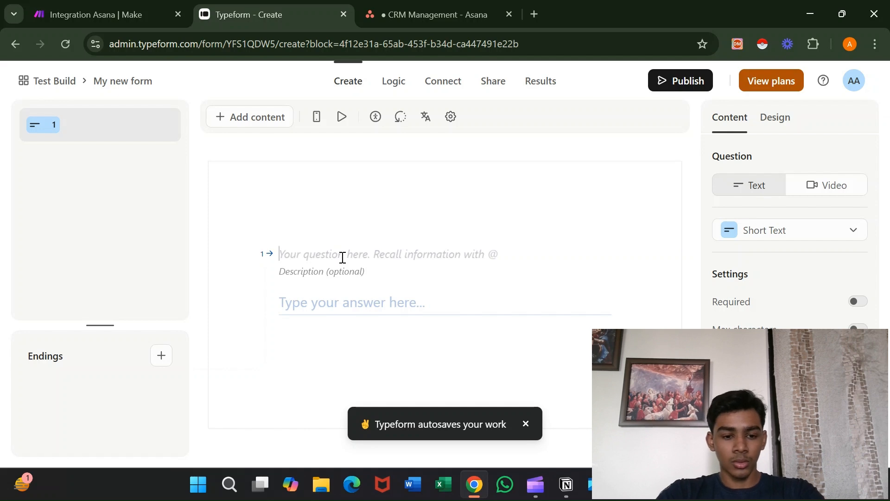
{"action": "type", "text": "Whats"}
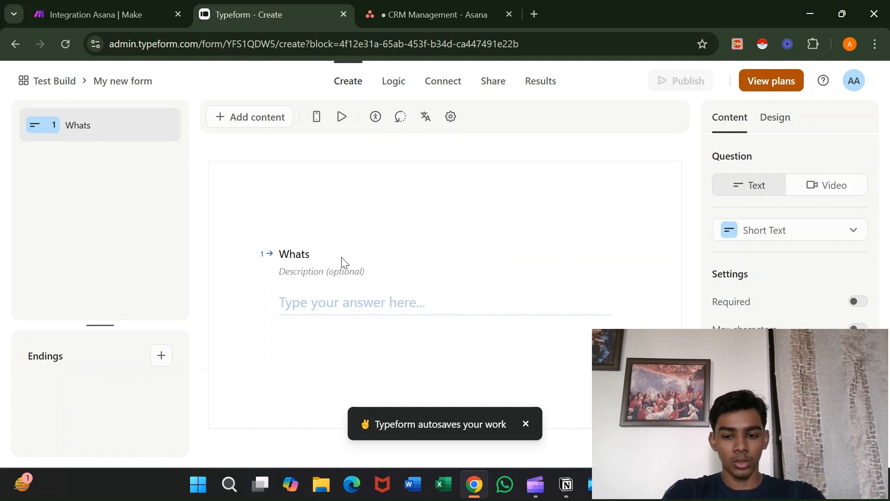
{"action": "key", "text": "BackSpace"}
{"action": "type", "text": "'s y"}
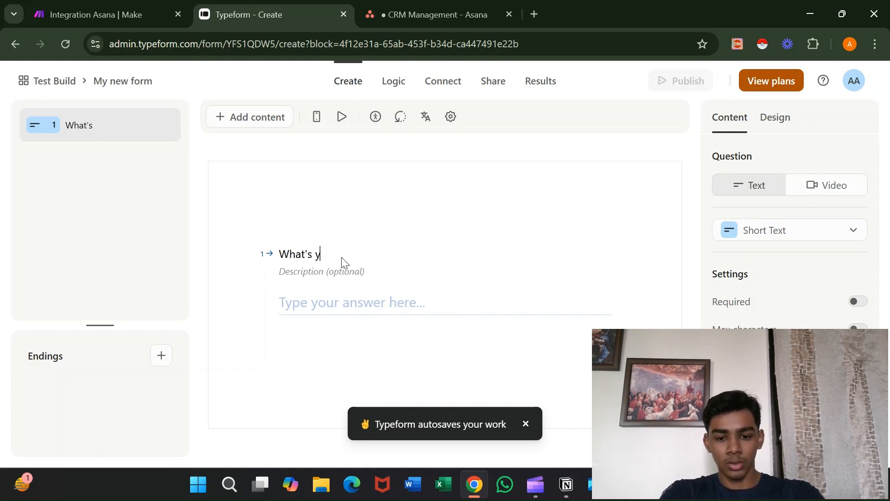
{"action": "type", "text": "our first nam"}
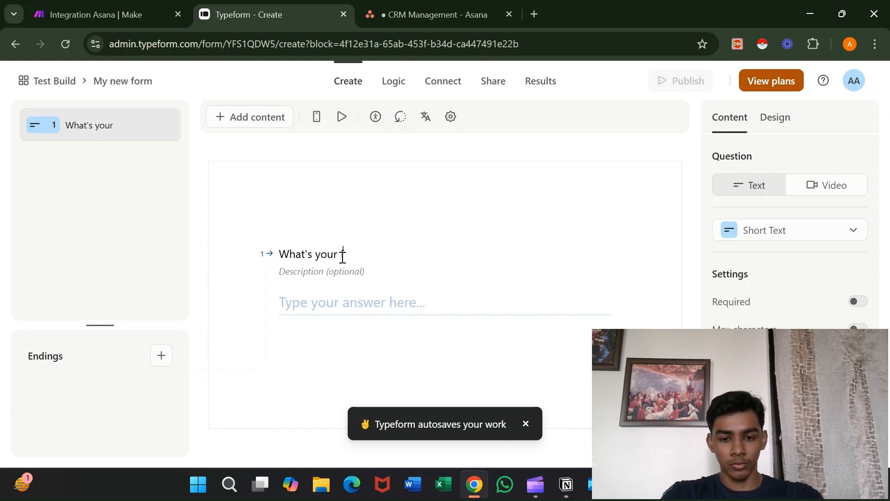
{"action": "type", "text": "e"}
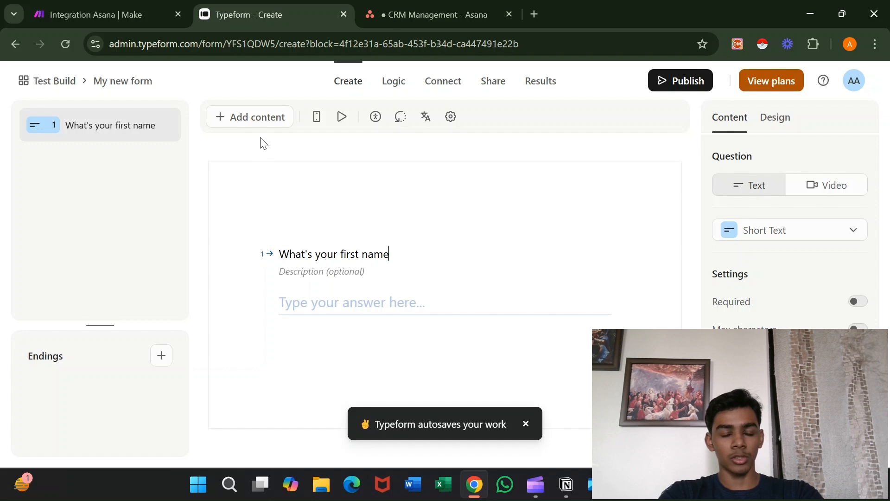
{"action": "type", "text": "?"}
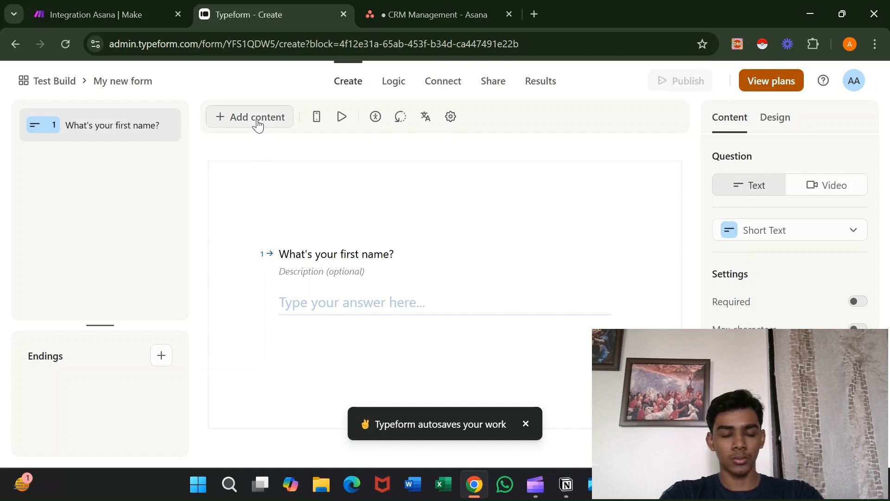
Add a second short-text question, 'What's your last name?'.
{"action": "left_click", "coordinate": [258, 125]}
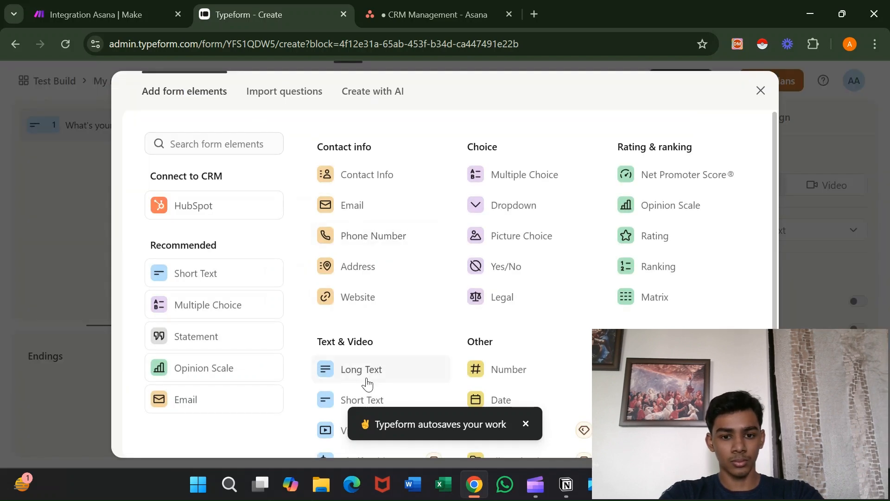
{"action": "left_click", "coordinate": [354, 401]}
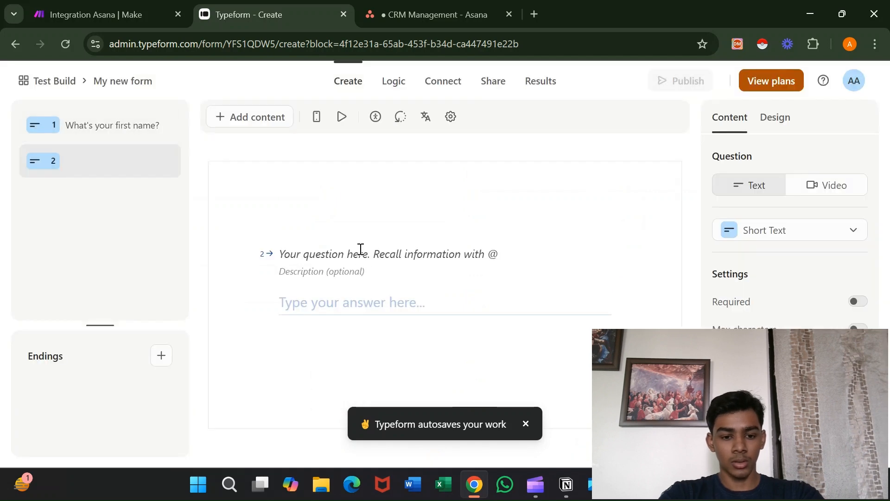
{"action": "type", "text": "Whats'"}
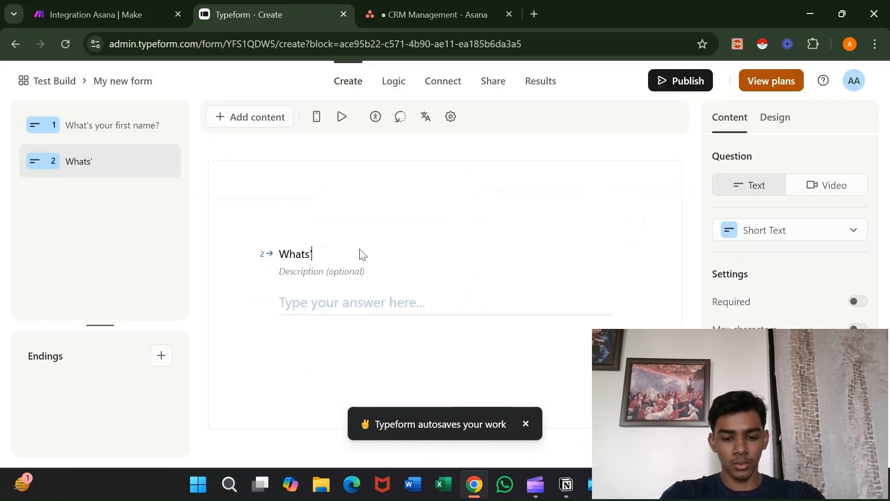
{"action": "key", "text": "BackSpace"}
{"action": "key", "text": "BackSpace"}
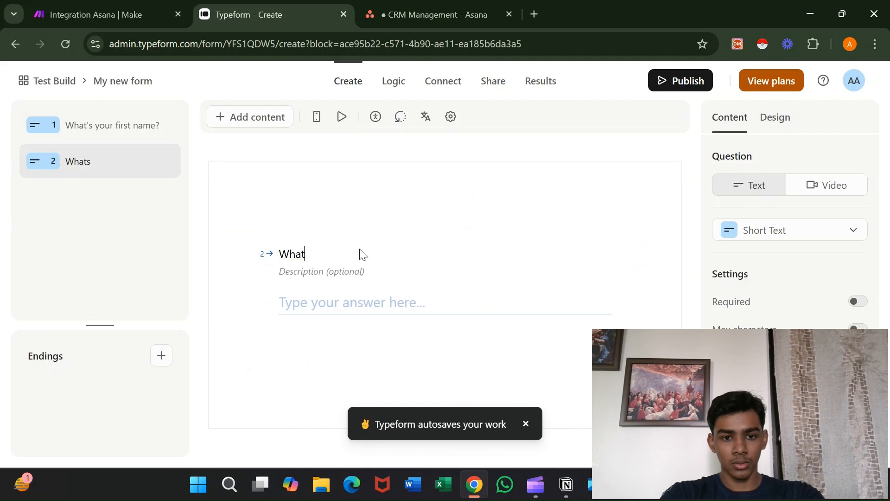
{"action": "type", "text": "'s you"}
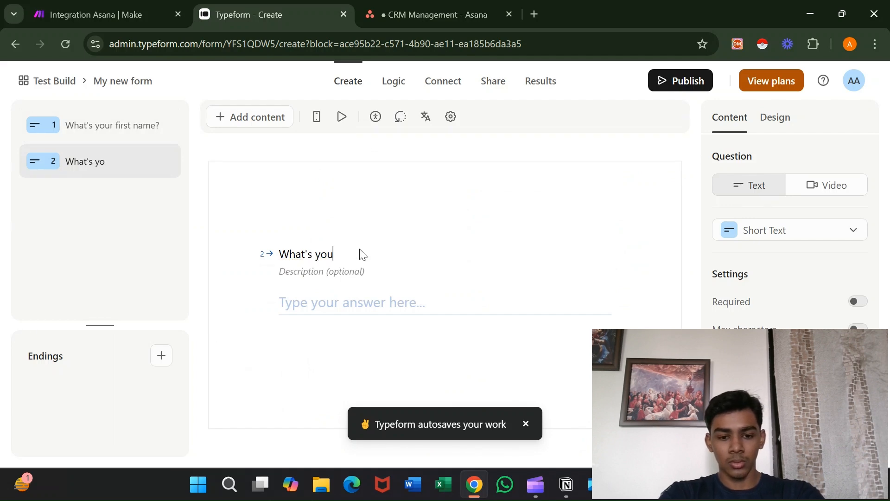
{"action": "type", "text": "r ls"}
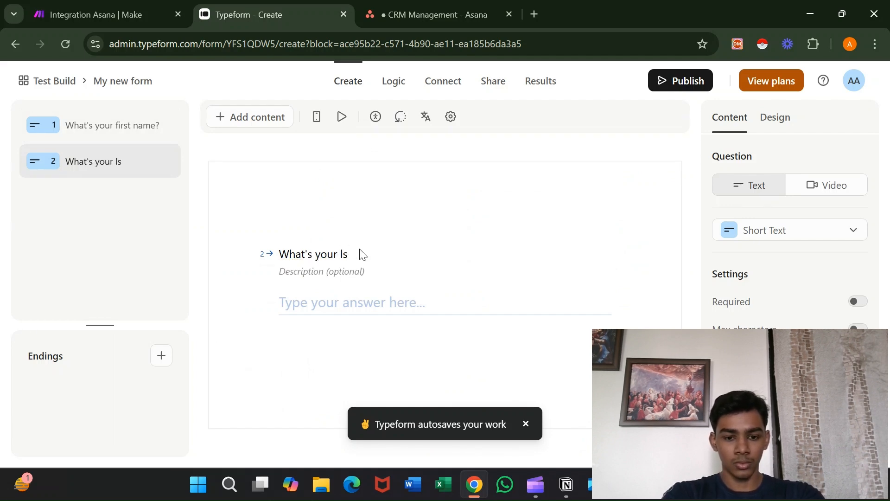
{"action": "key", "text": "BackSpace"}
{"action": "type", "text": "ast name"}
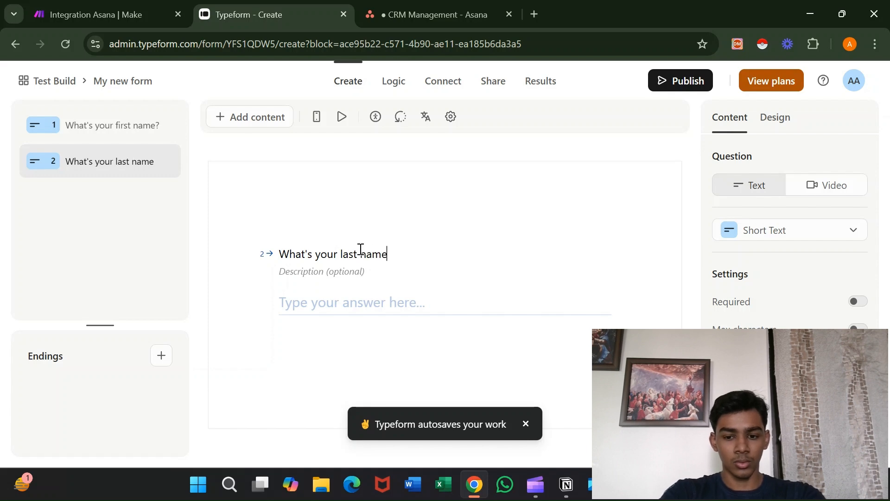
{"action": "type", "text": "?"}
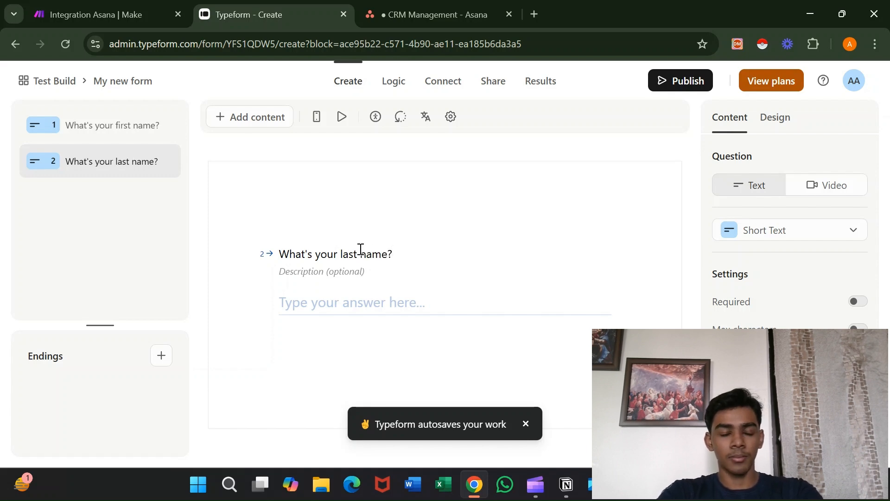
Add an email question 'What's your email?' and a short-text question asking for the Instagram handle.
{"action": "left_click", "coordinate": [266, 120]}
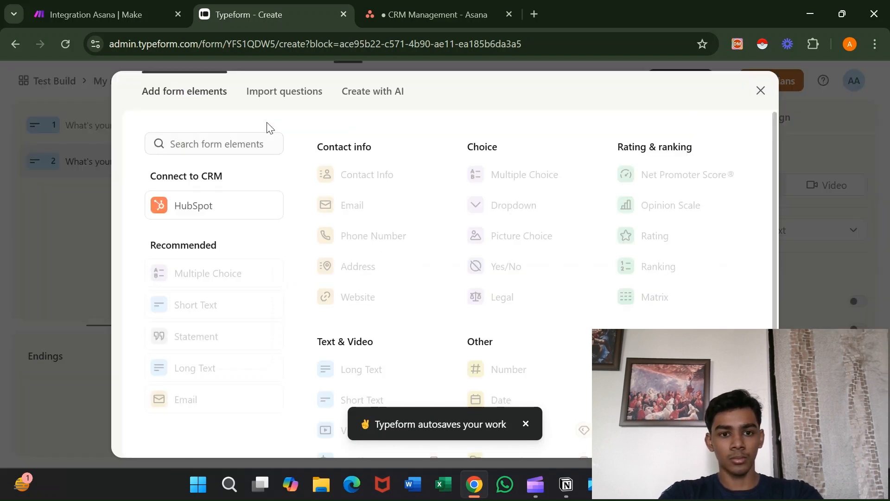
{"action": "left_click", "coordinate": [333, 209]}
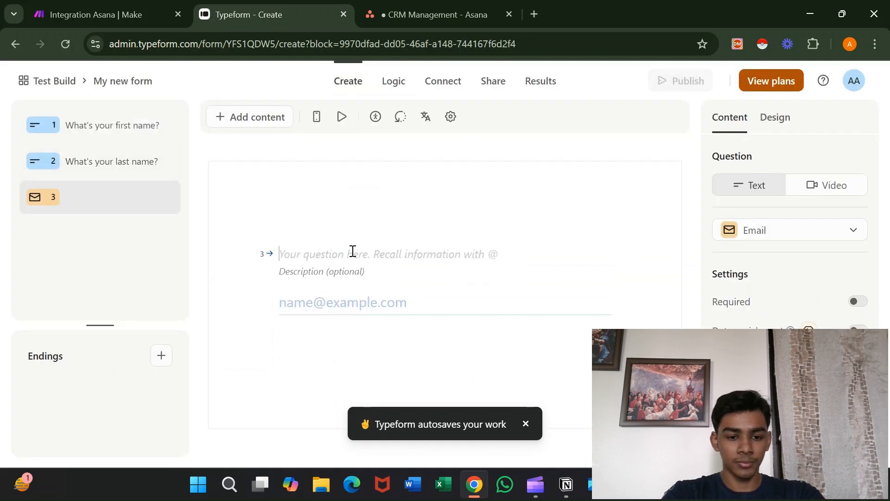
{"action": "type", "text": "What"}
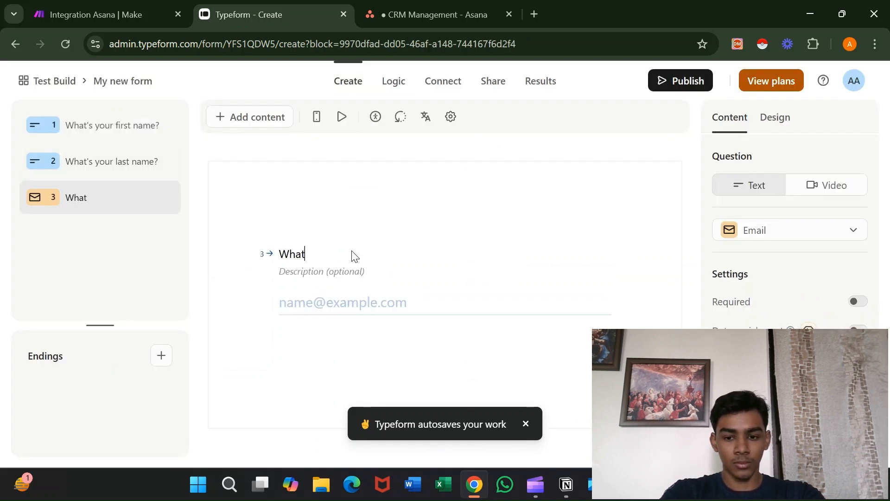
{"action": "type", "text": "'s your e"}
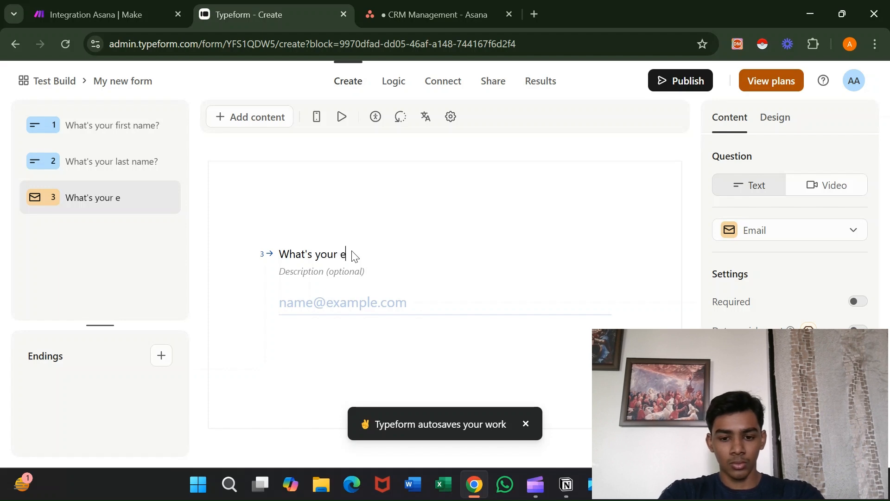
{"action": "type", "text": "mail?"}
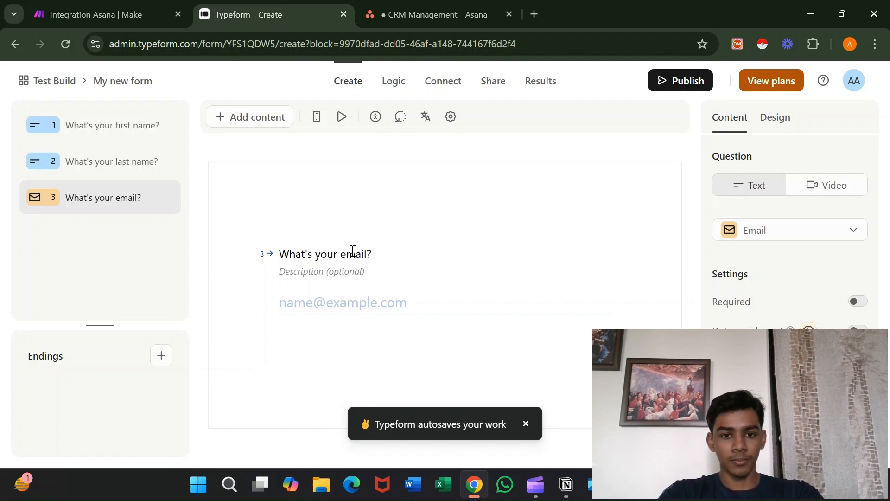
{"action": "left_click", "coordinate": [262, 118]}
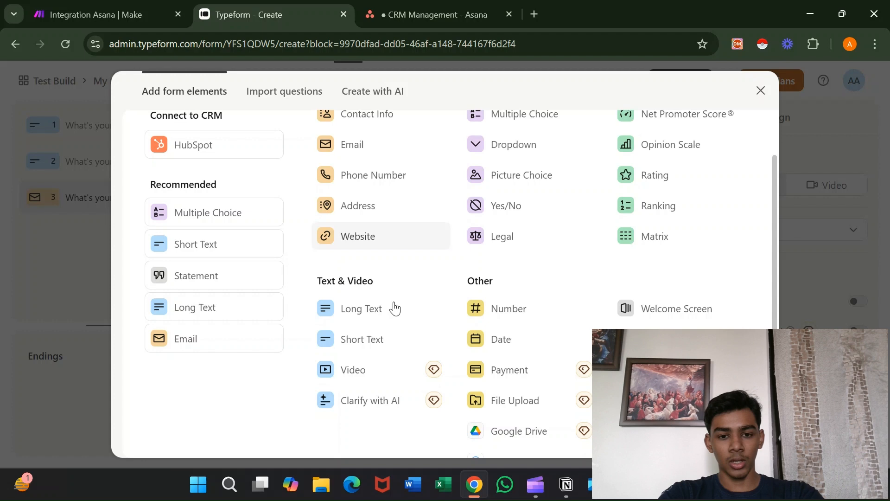
{"action": "left_click", "coordinate": [379, 342]}
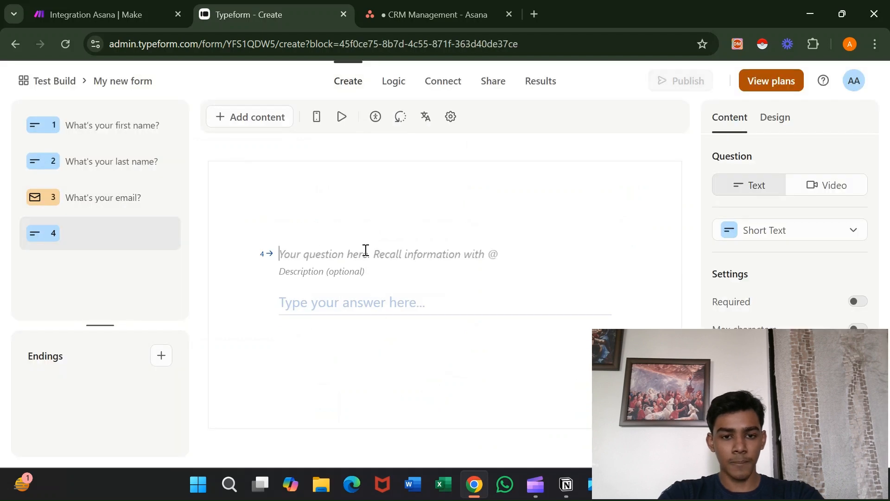
{"action": "type", "text": "What"}
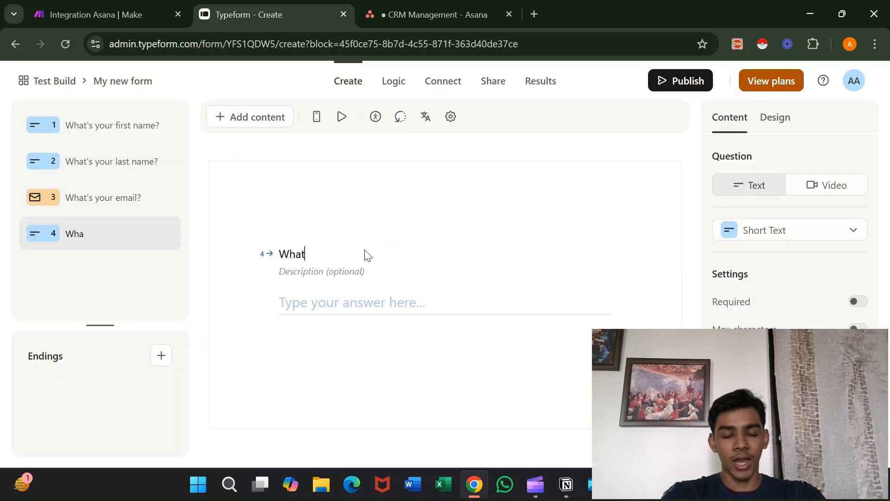
{"action": "type", "text": "'s yo"}
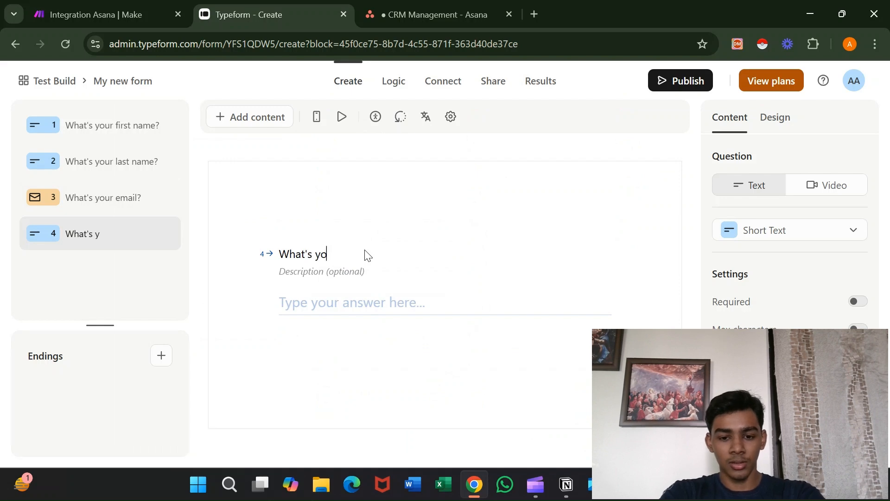
{"action": "type", "text": "ur I"}
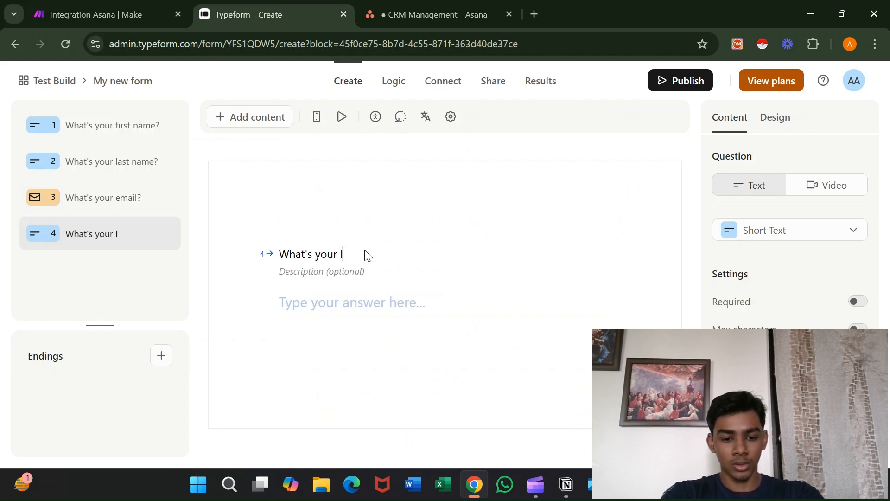
{"action": "type", "text": "nstagram handl"}
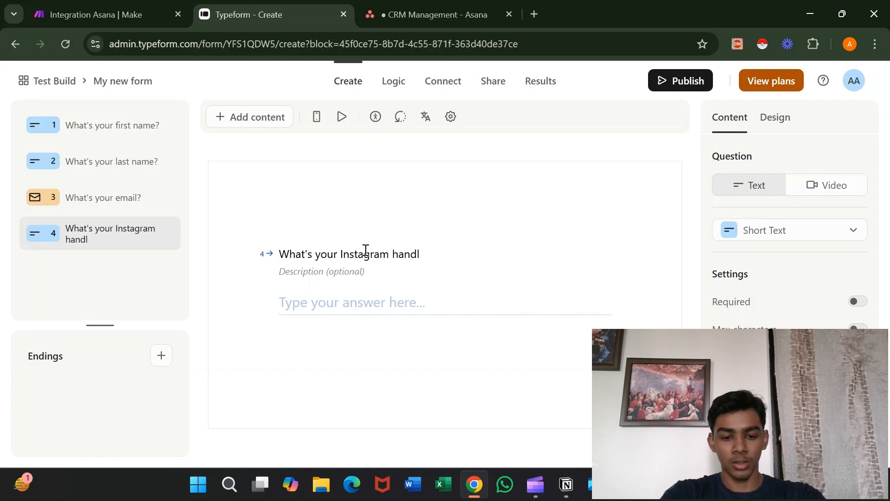
{"action": "type", "text": "e?"}
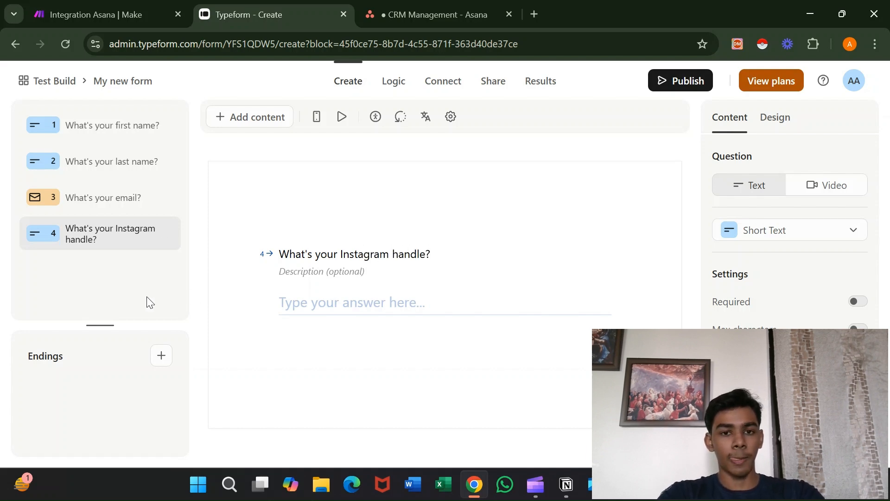
Publish the form, copy its share link, and load it in a new browser tab.
{"action": "left_click", "coordinate": [671, 85]}
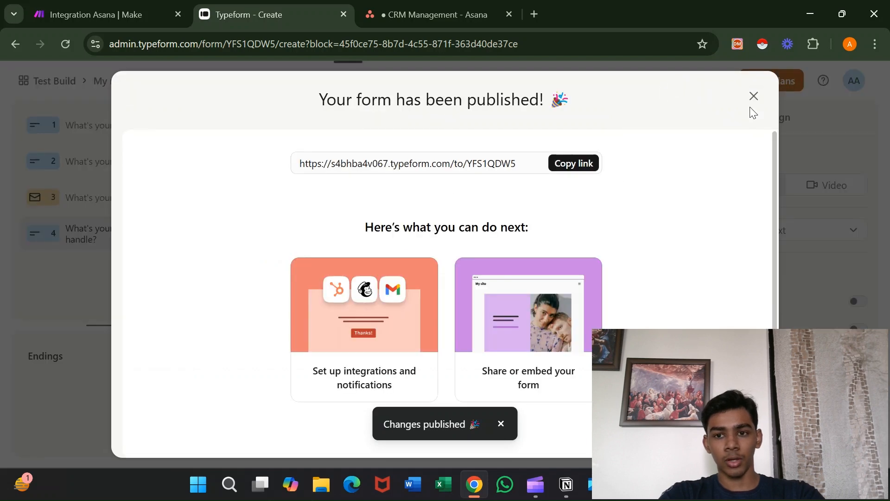
{"action": "left_click", "coordinate": [580, 164]}
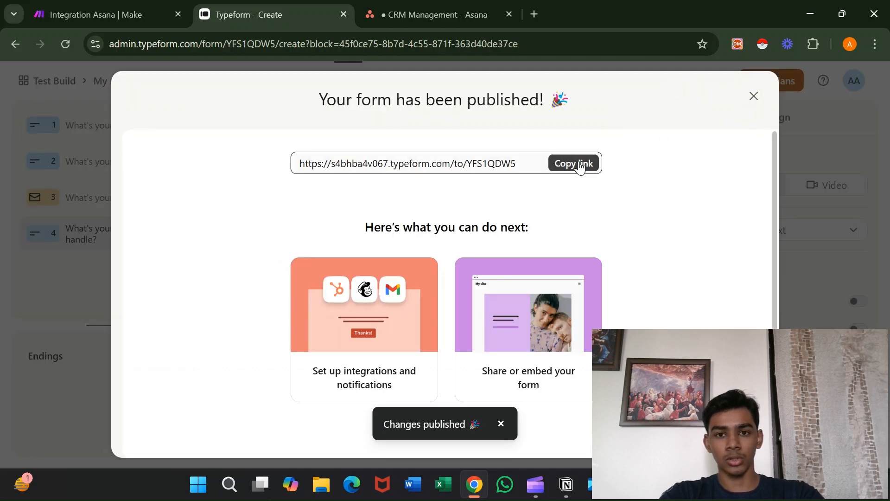
{"action": "left_click", "coordinate": [538, 12]}
{"action": "key", "text": "ctrl+v"}
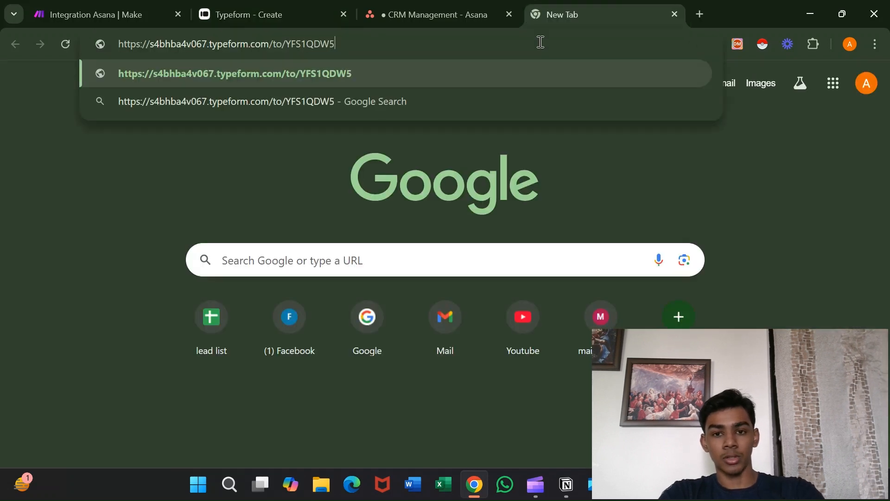
{"action": "key", "text": "Return"}
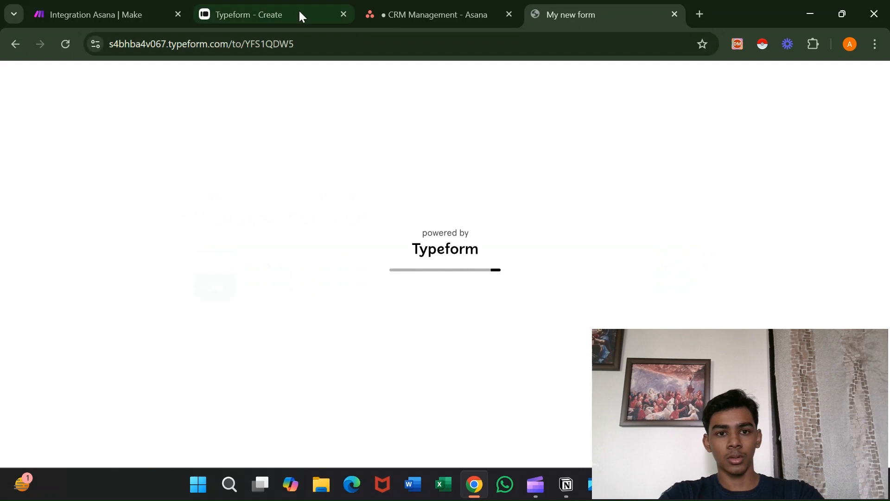
Make the scenario's first module a Typeform Watch Responses (Instant) trigger.
{"action": "left_click", "coordinate": [143, 5]}
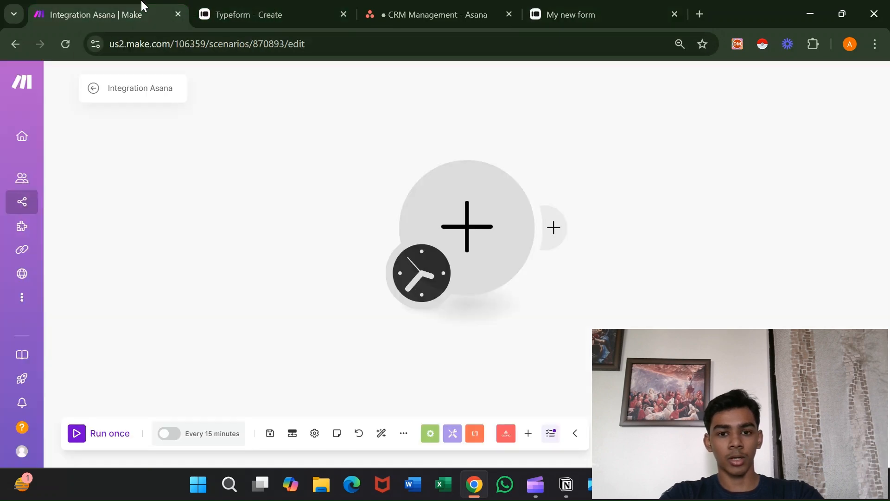
{"action": "left_click", "coordinate": [480, 216]}
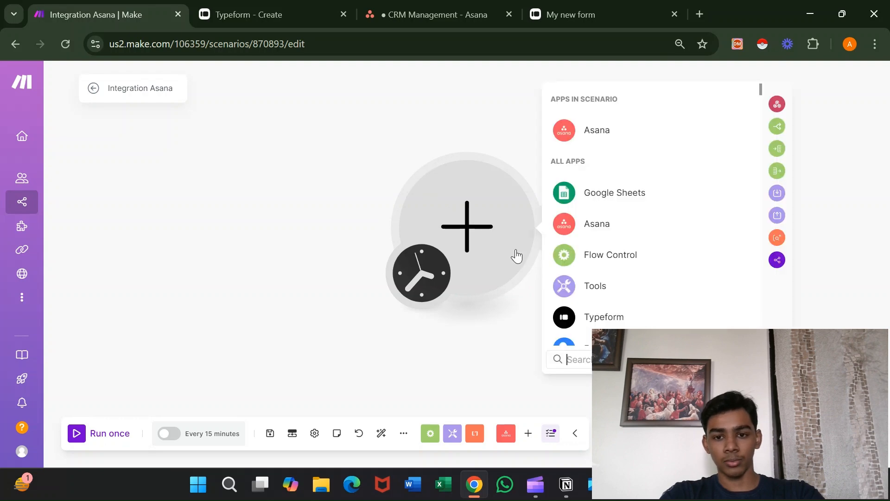
{"action": "left_click", "coordinate": [580, 320]}
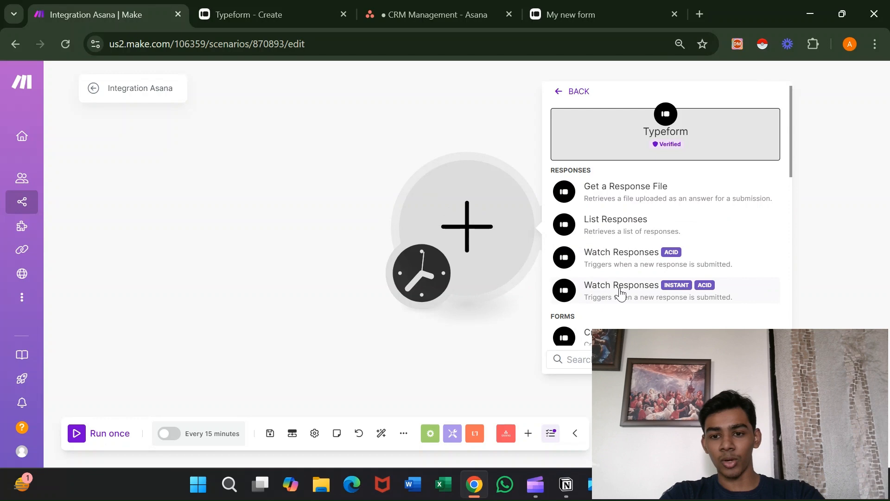
{"action": "left_click", "coordinate": [677, 291]}
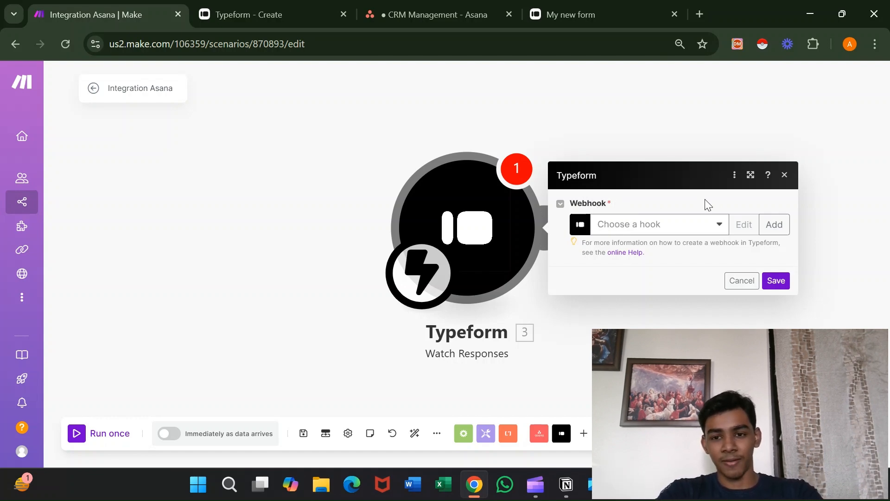
Create a new webhook named 'CRM Management v1' for the trigger.
{"action": "left_click", "coordinate": [774, 227]}
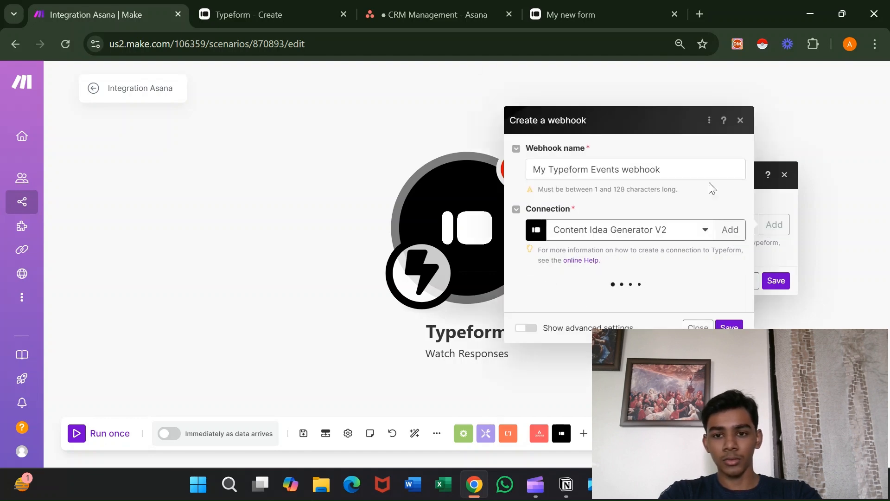
{"action": "left_click", "coordinate": [701, 174]}
{"action": "key", "text": "ctrl+a"}
{"action": "key", "text": "BackSpace"}
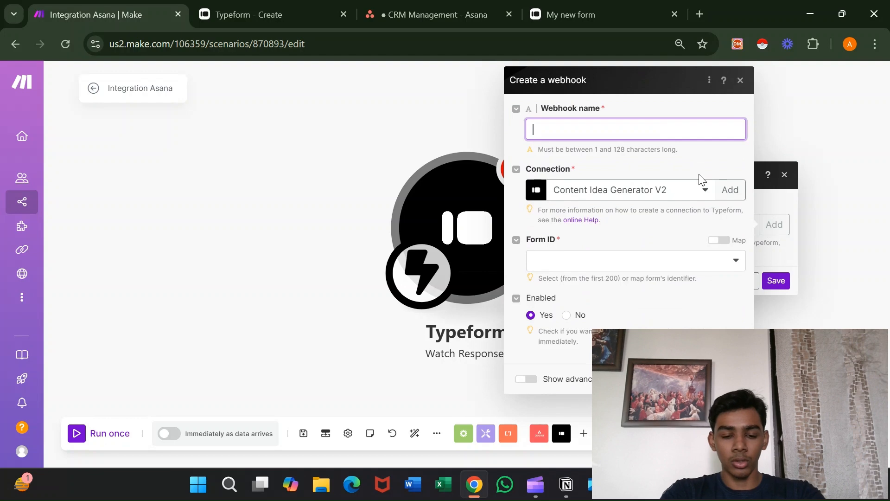
{"action": "type", "text": "Crm"}
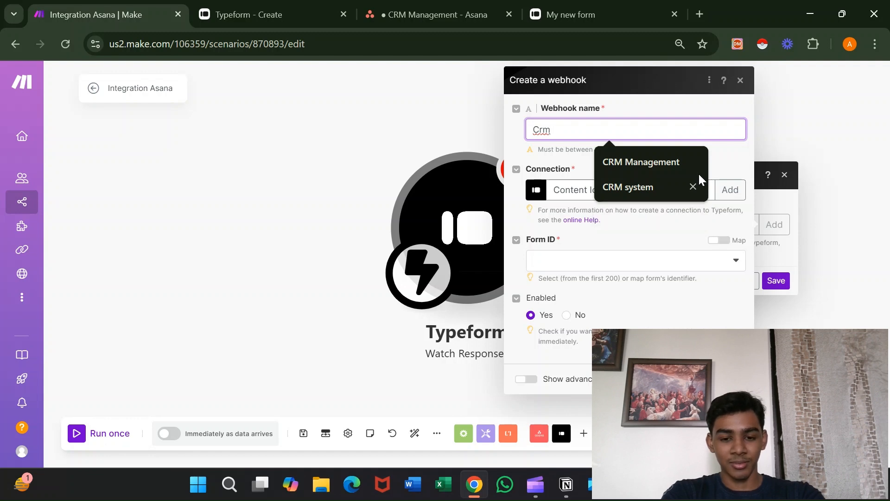
{"action": "type", "text": " Management"}
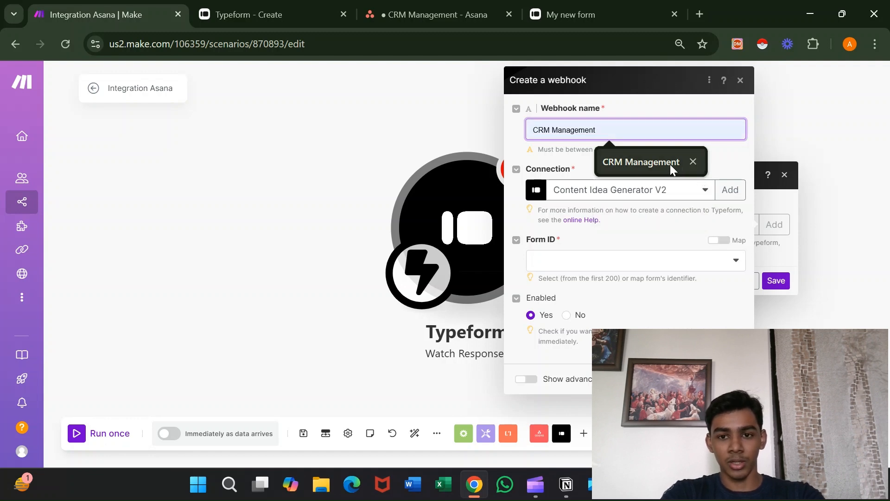
{"action": "left_click", "coordinate": [669, 164]}
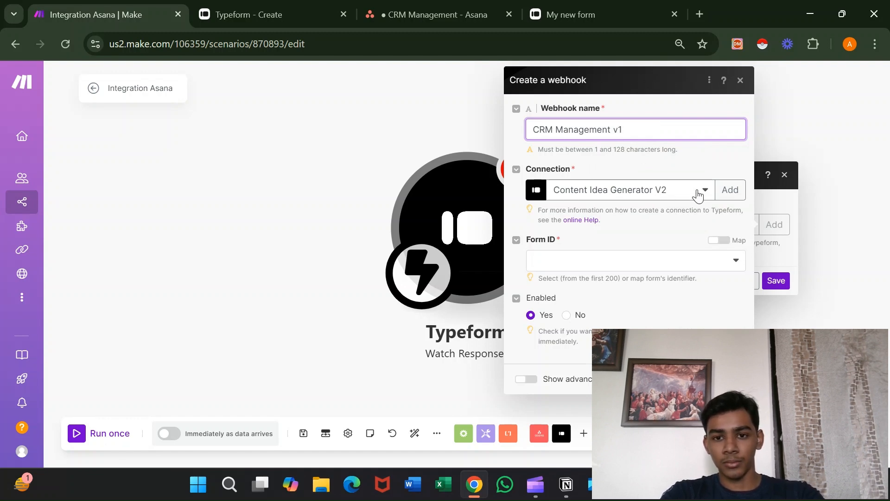
{"action": "left_click", "coordinate": [698, 195]}
{"action": "left_click", "coordinate": [720, 175]}
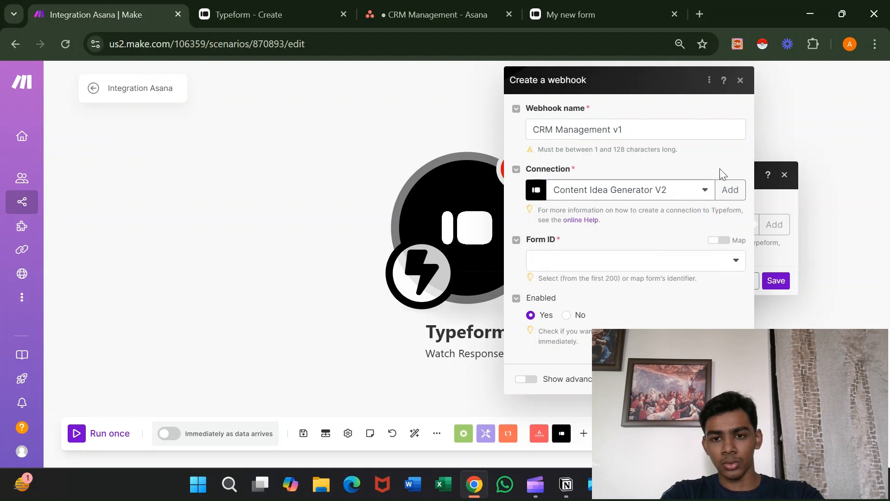
{"action": "left_click", "coordinate": [730, 191]}
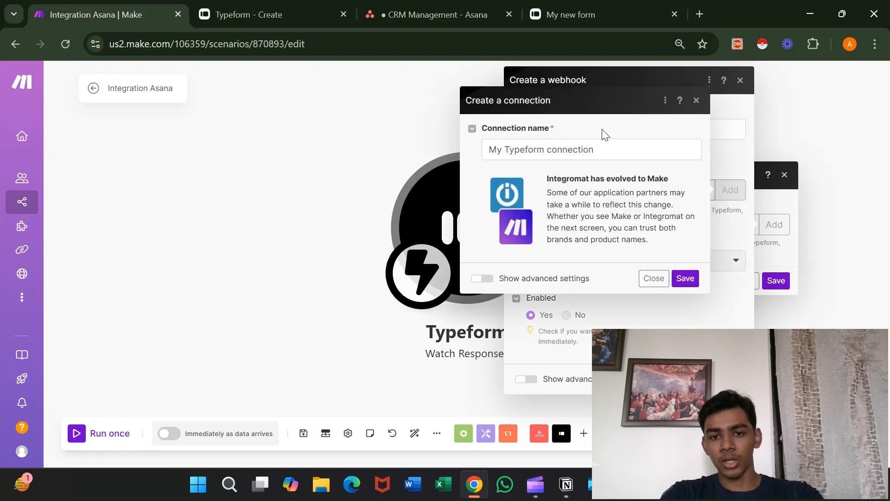
Name the new Typeform connection CRM MANAGEMENT, save it, and grant Make access in Typeform.
{"action": "left_click", "coordinate": [633, 146]}
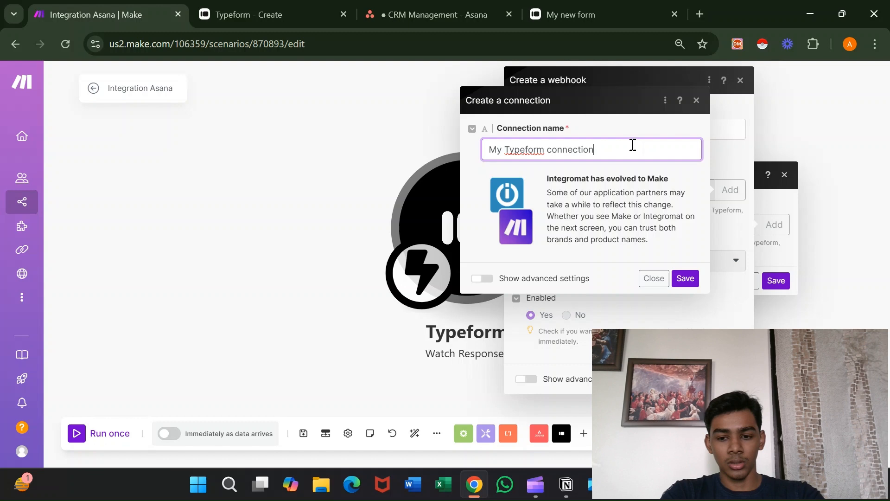
{"action": "key", "text": "ctrl+a"}
{"action": "key", "text": "BackSpace"}
{"action": "type", "text": "CRM MAN"}
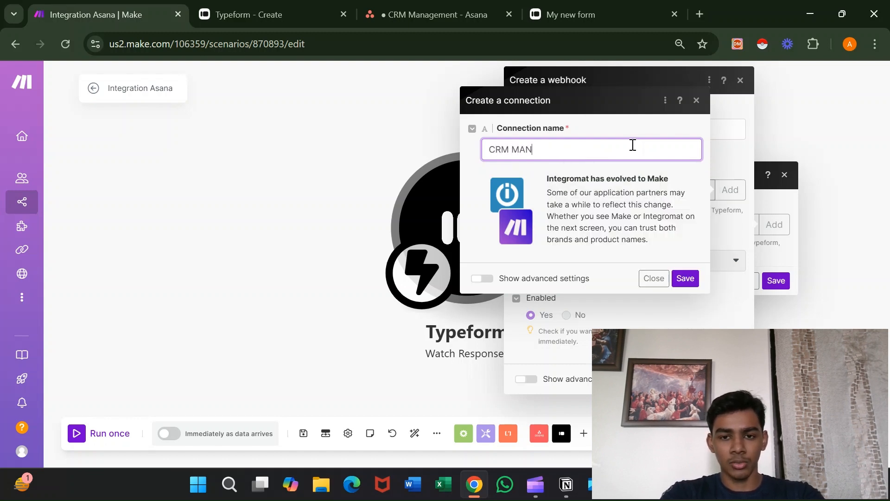
{"action": "type", "text": "NAGEMENT"}
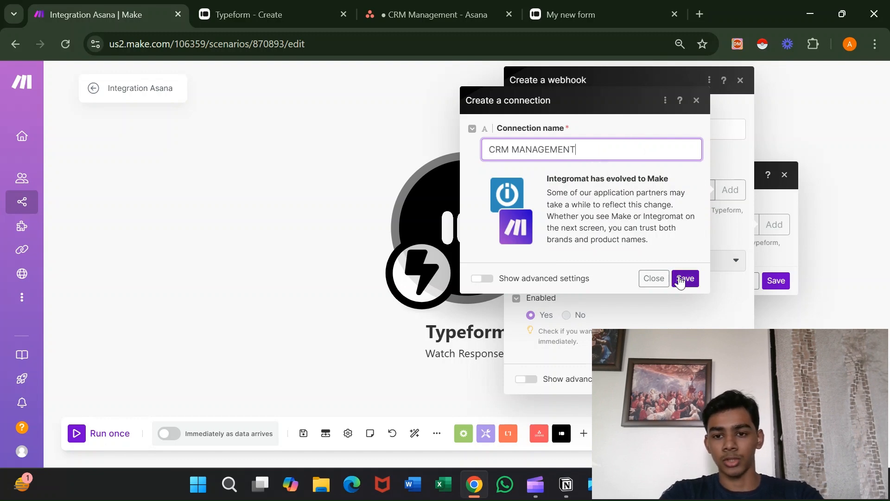
{"action": "left_click", "coordinate": [684, 278]}
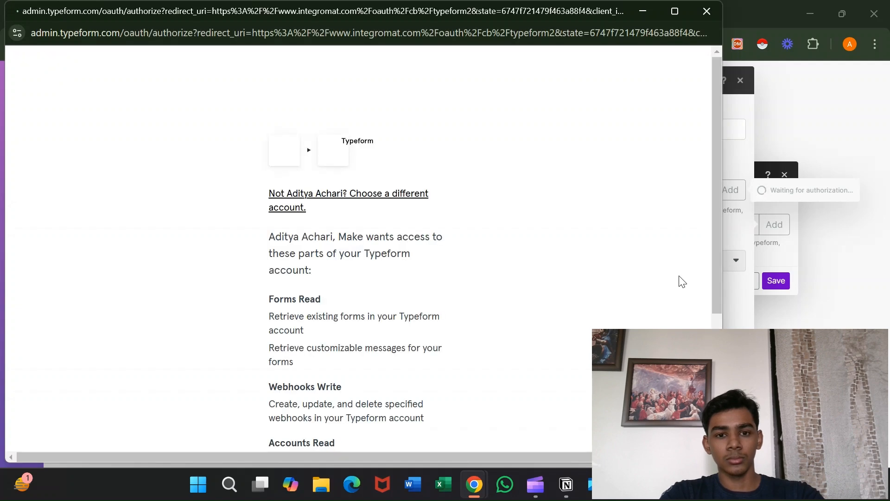
{"action": "scroll", "coordinate": [538, 302], "scroll_direction": "down", "scroll_amount": 4}
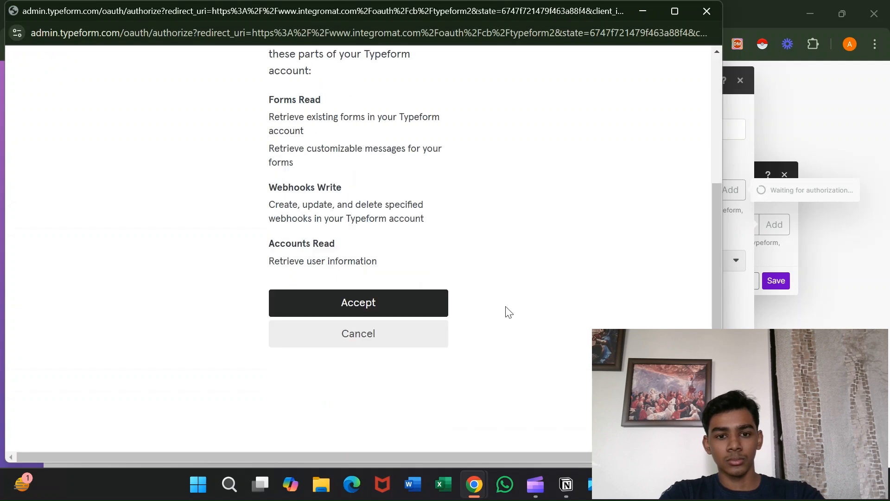
{"action": "left_click", "coordinate": [420, 307]}
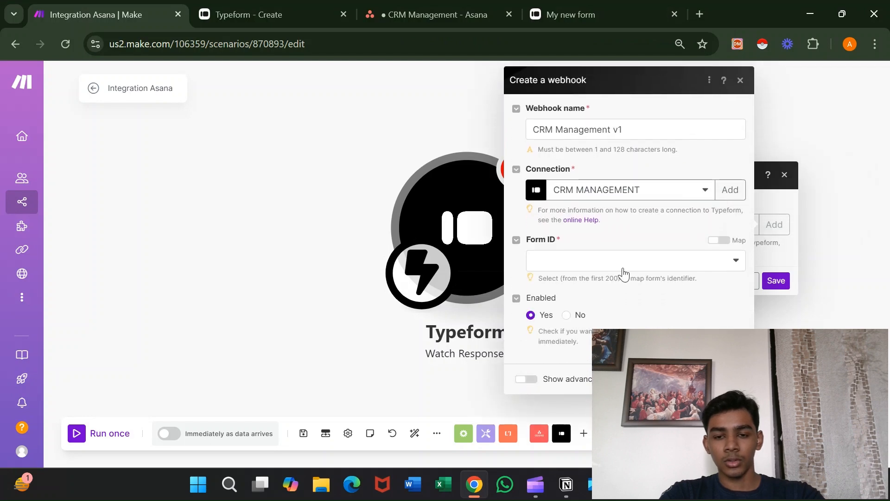
{"action": "left_click", "coordinate": [623, 261]}
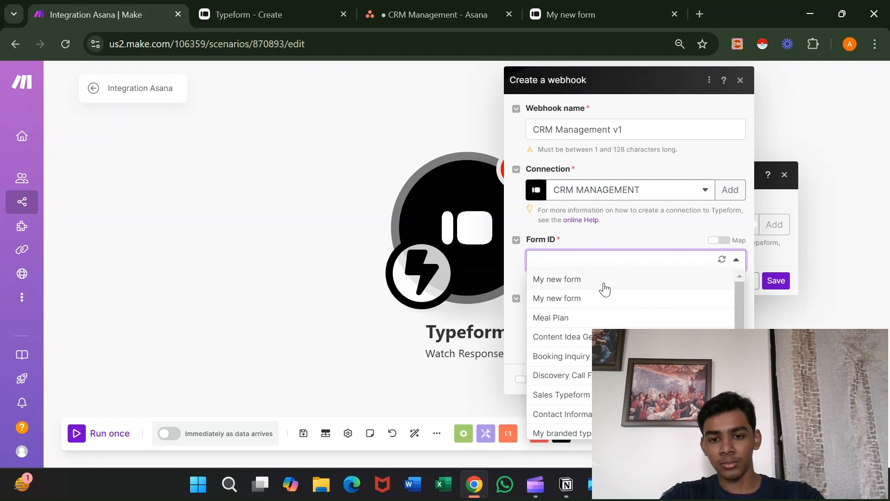
Set the CRM Management v1 webhook to watch My new form and save the trigger.
{"action": "left_click", "coordinate": [604, 280]}
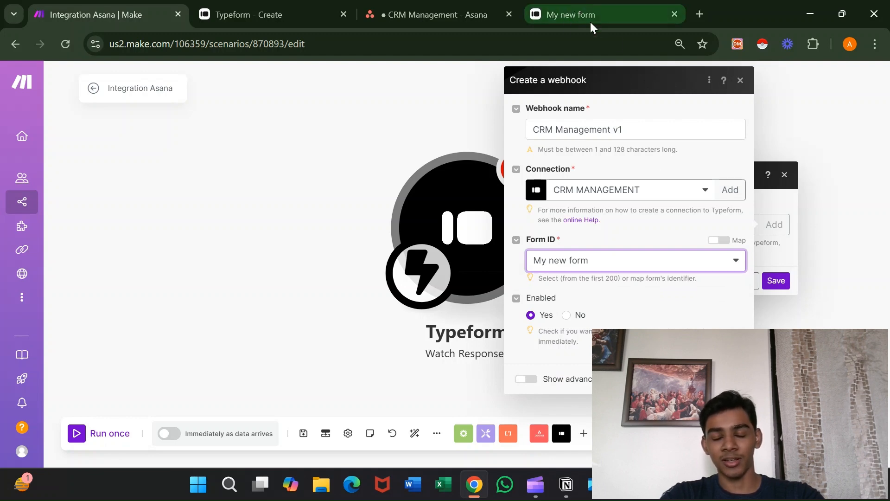
{"action": "left_click", "coordinate": [732, 379]}
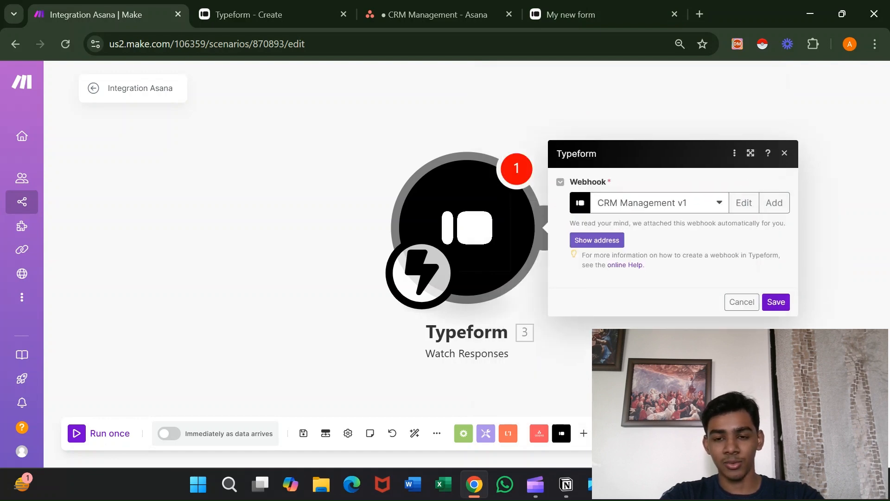
{"action": "left_click", "coordinate": [618, 246]}
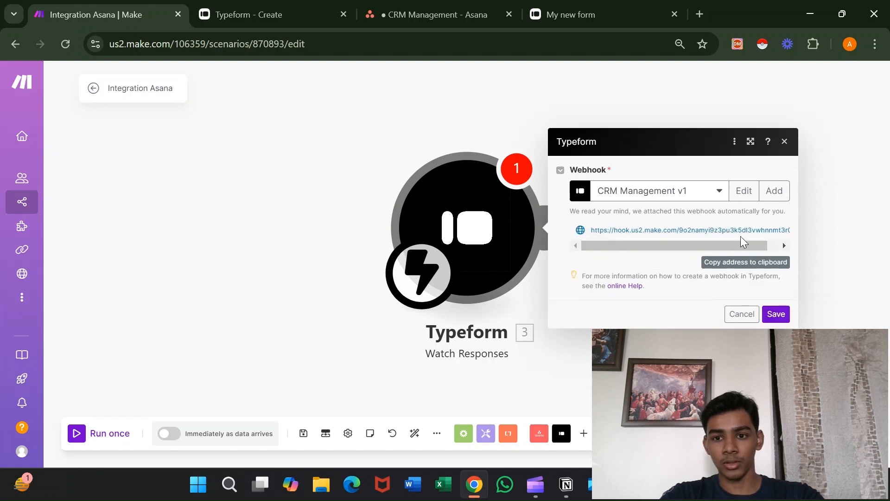
{"action": "left_click_drag", "start_coordinate": [700, 243], "coordinate": [755, 245]}
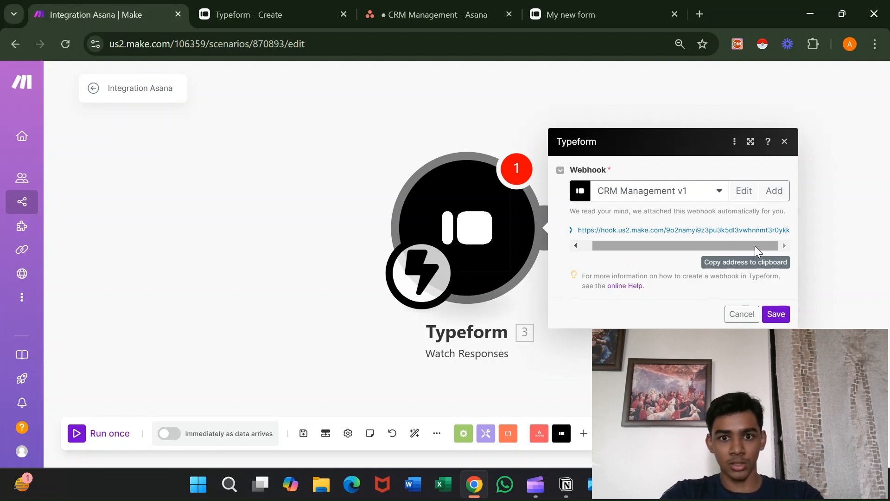
{"action": "left_click", "coordinate": [787, 316]}
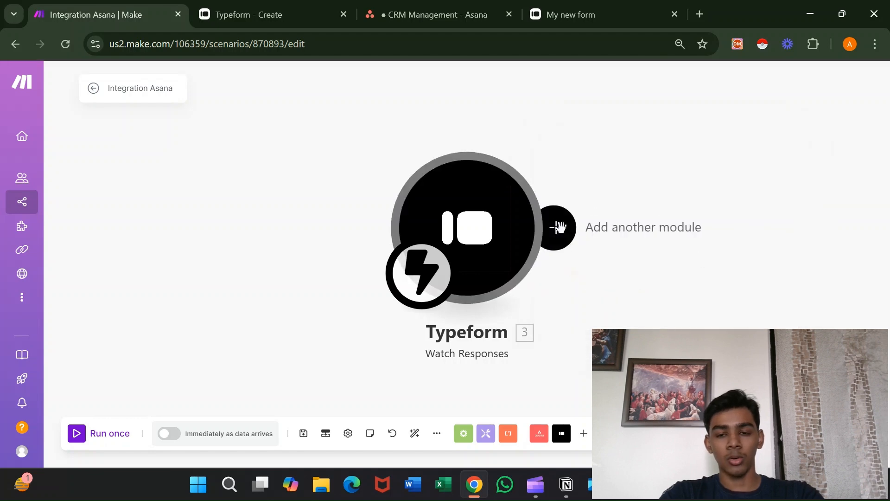
Add a Typeform List Responses module after the Watch Responses trigger.
{"action": "left_click", "coordinate": [559, 228]}
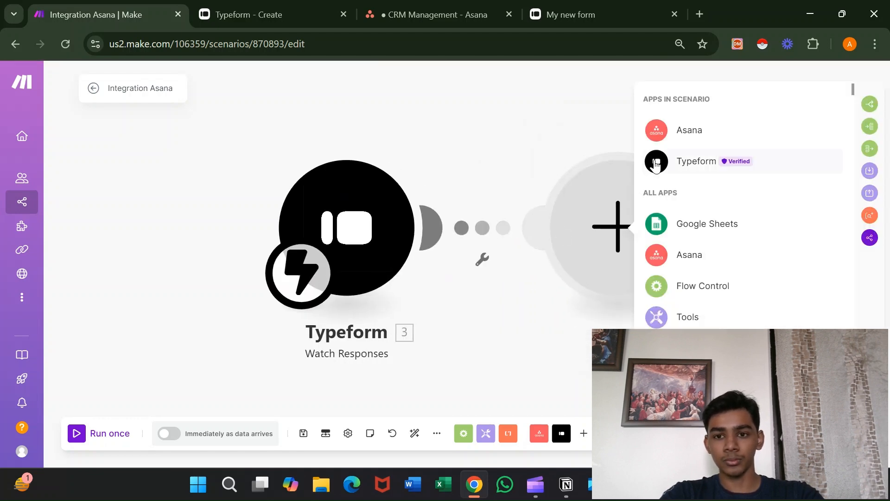
{"action": "left_click", "coordinate": [650, 161]}
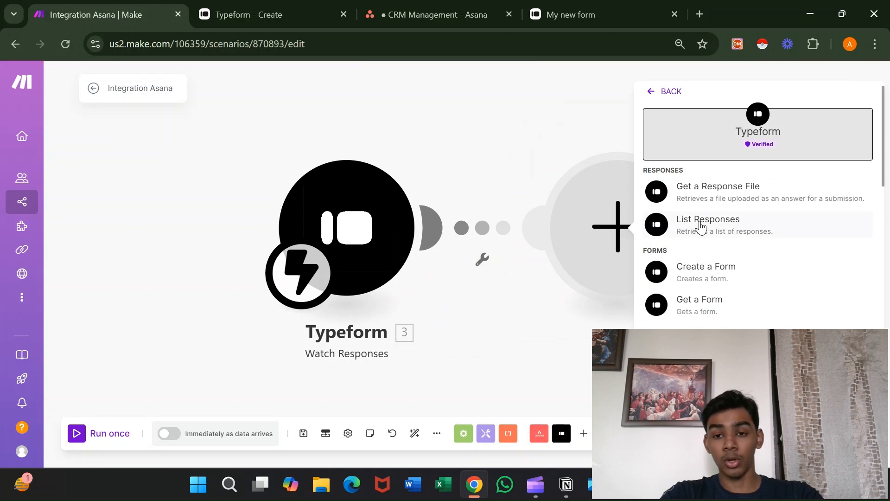
{"action": "left_click", "coordinate": [701, 224]}
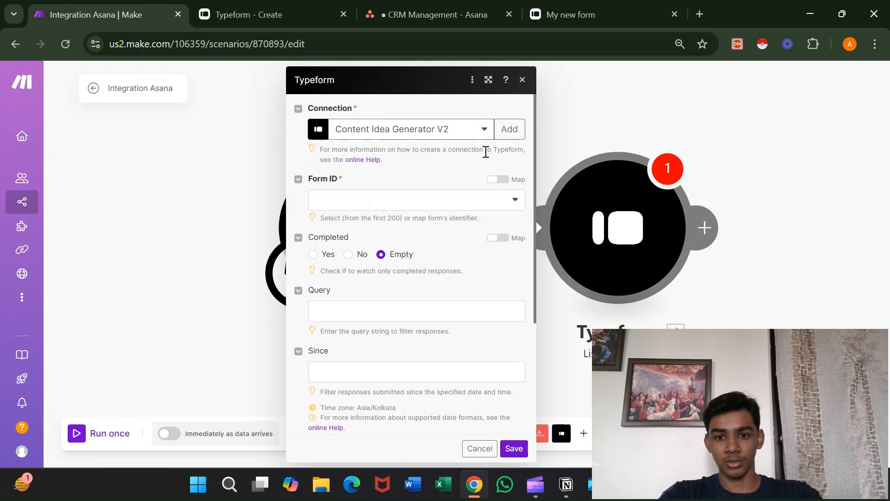
Authorize the CRM MANAGEMENT connection, select My new form, and save the module.
{"action": "left_click", "coordinate": [468, 132]}
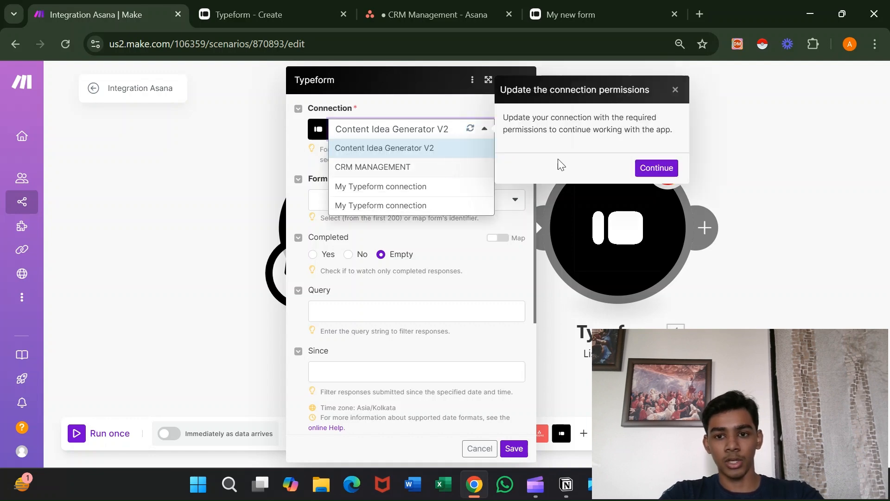
{"action": "left_click", "coordinate": [638, 171]}
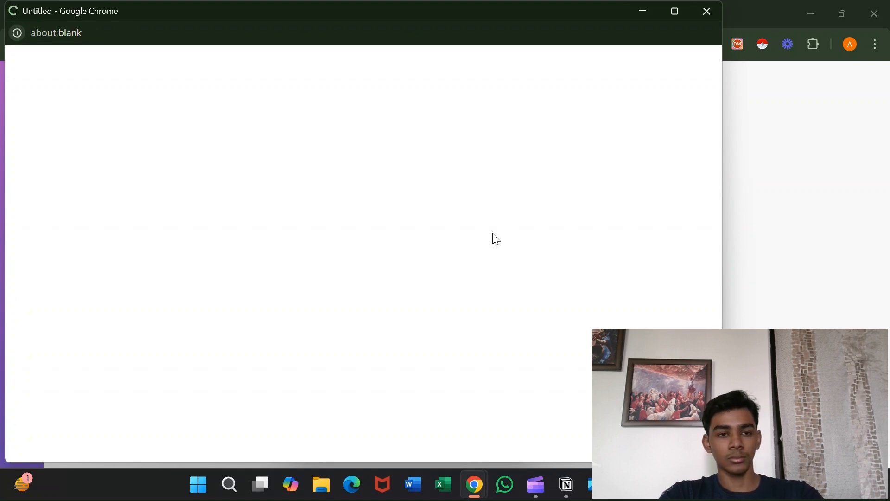
{"action": "scroll", "coordinate": [492, 236], "scroll_direction": "down", "scroll_amount": 5}
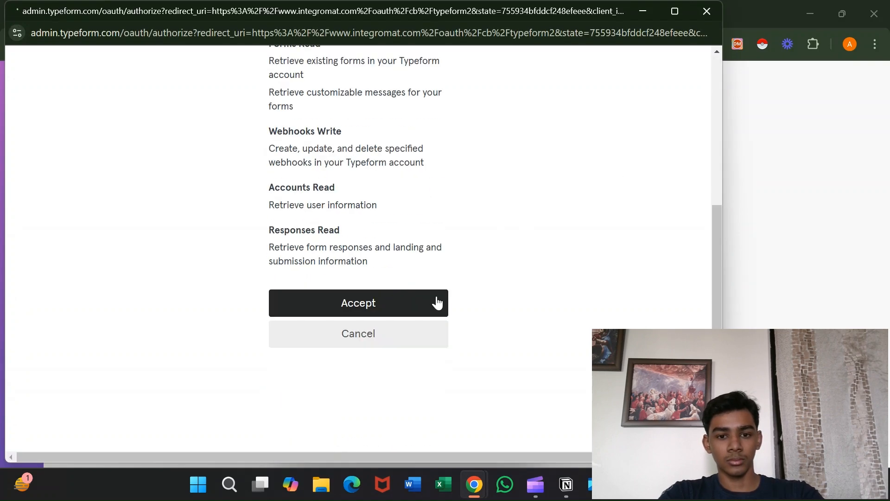
{"action": "left_click", "coordinate": [421, 310]}
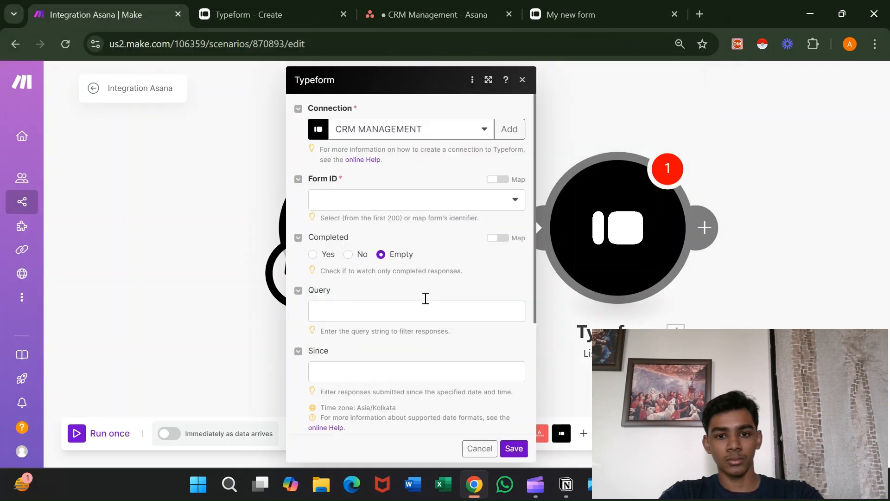
{"action": "left_click", "coordinate": [451, 203]}
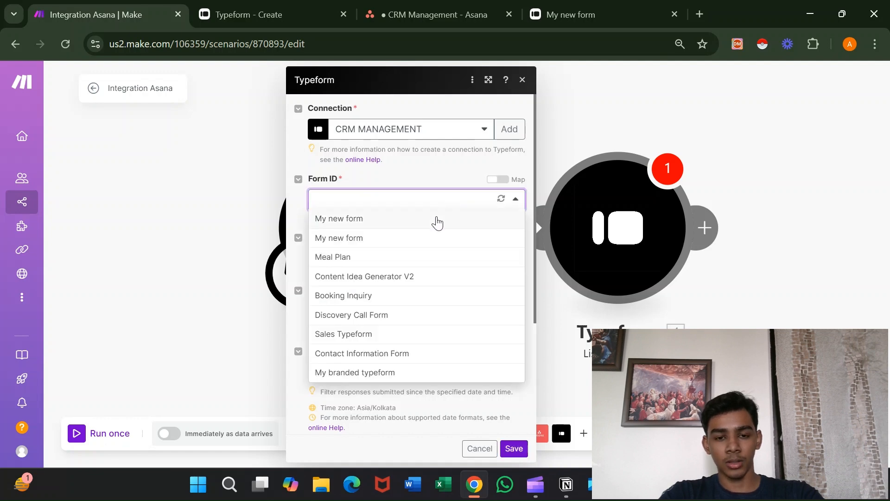
{"action": "left_click", "coordinate": [437, 223]}
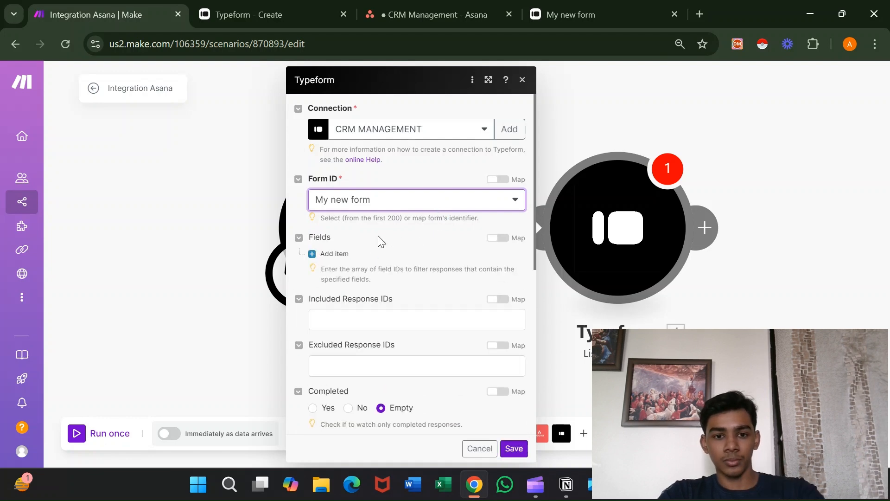
{"action": "scroll", "coordinate": [440, 273], "scroll_direction": "down", "scroll_amount": 1}
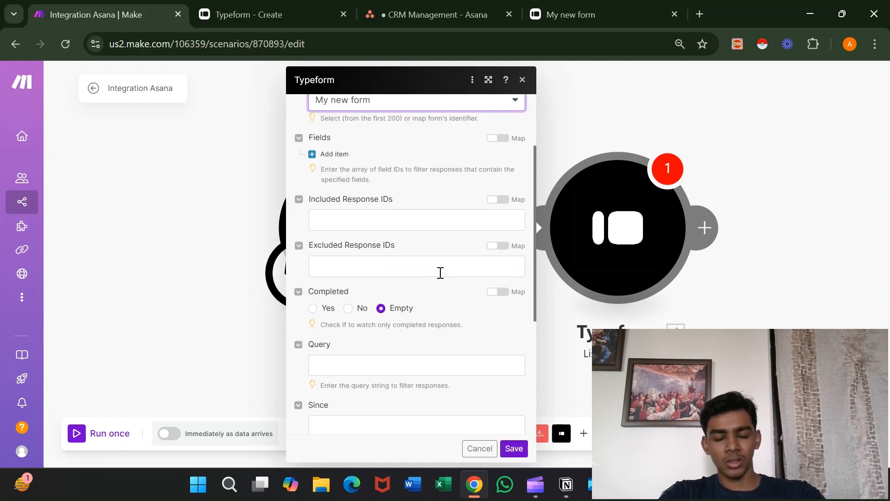
{"action": "mouse_move", "coordinate": [530, 493]}
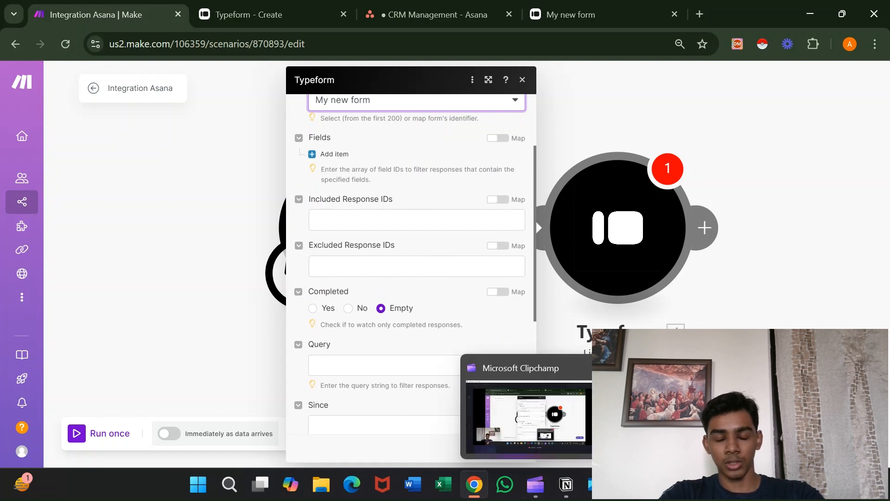
{"action": "left_click", "coordinate": [770, 322]}
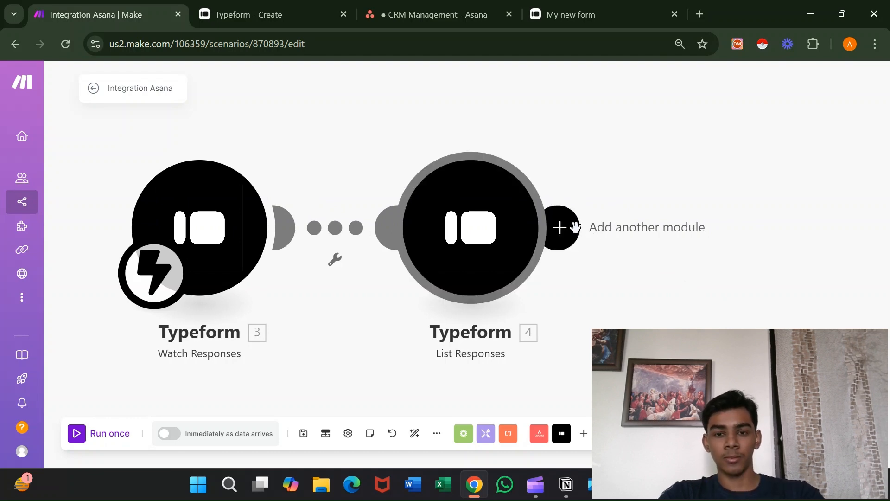
After trial app searches, add Asana's Create a Task or a Subtask module after List Responses.
{"action": "left_click", "coordinate": [560, 227]}
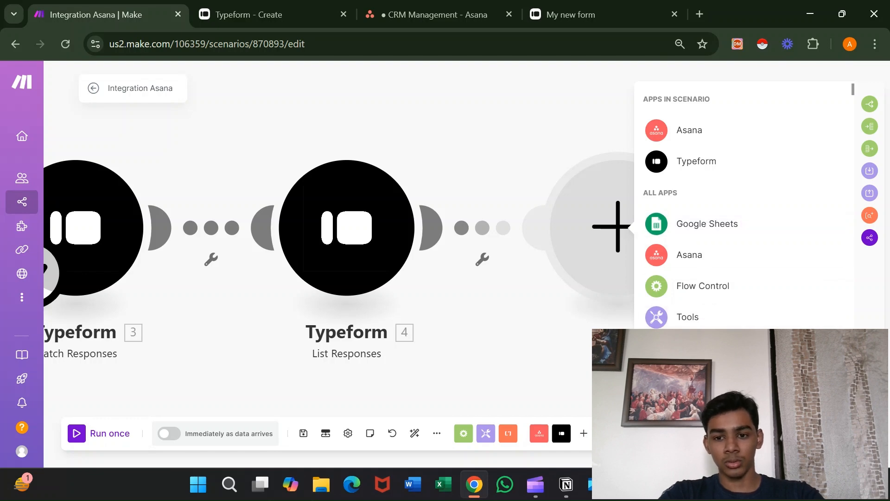
{"action": "type", "text": "mo"}
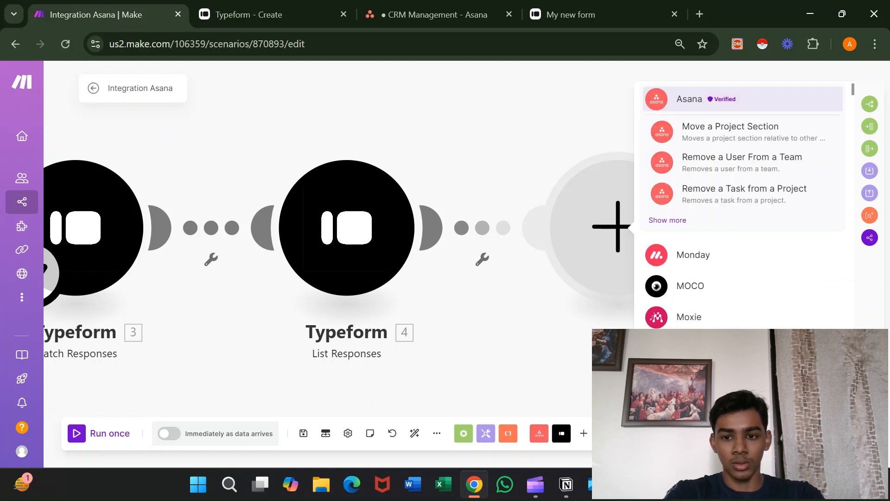
{"action": "key", "text": "BackSpace"}
{"action": "key", "text": "BackSpace"}
{"action": "type", "text": "mond"}
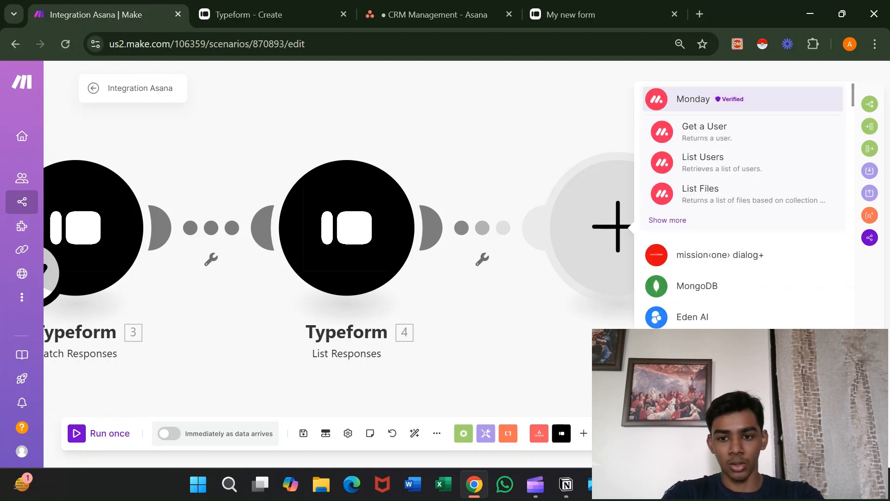
{"action": "key", "text": "BackSpace"}
{"action": "key", "text": "BackSpace"}
{"action": "key", "text": "BackSpace"}
{"action": "key", "text": "BackSpace"}
{"action": "type", "text": "clik"}
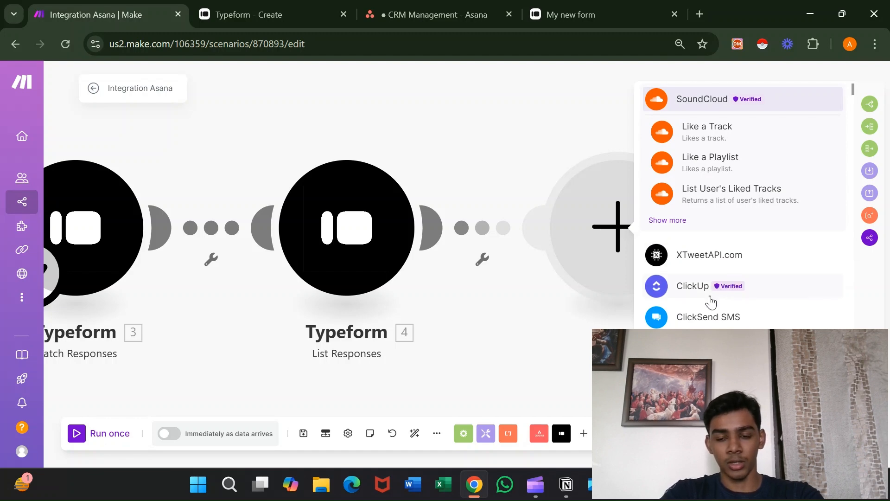
{"action": "key", "text": "BackSpace"}
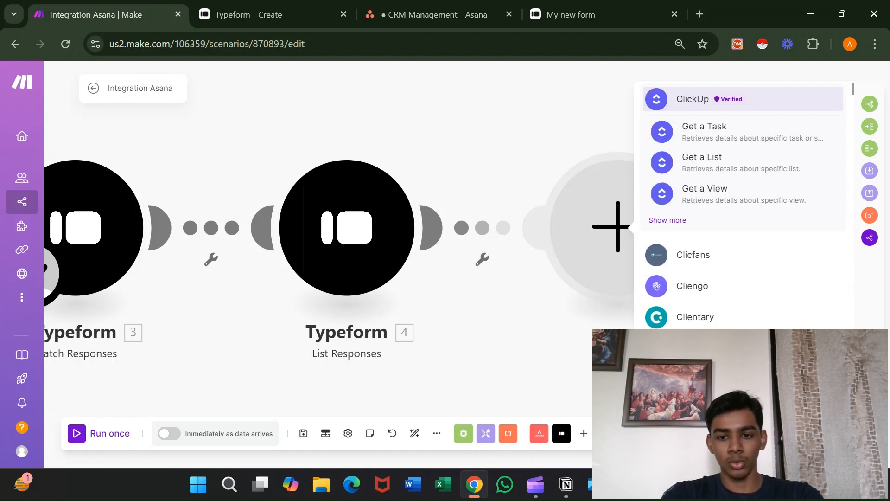
{"action": "key", "text": "BackSpace"}
{"action": "key", "text": "BackSpace"}
{"action": "key", "text": "BackSpace"}
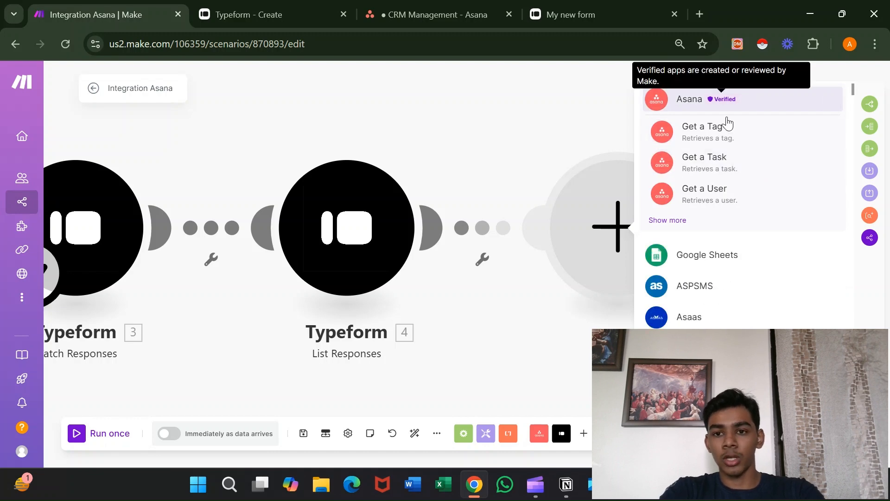
{"action": "left_click", "coordinate": [729, 105]}
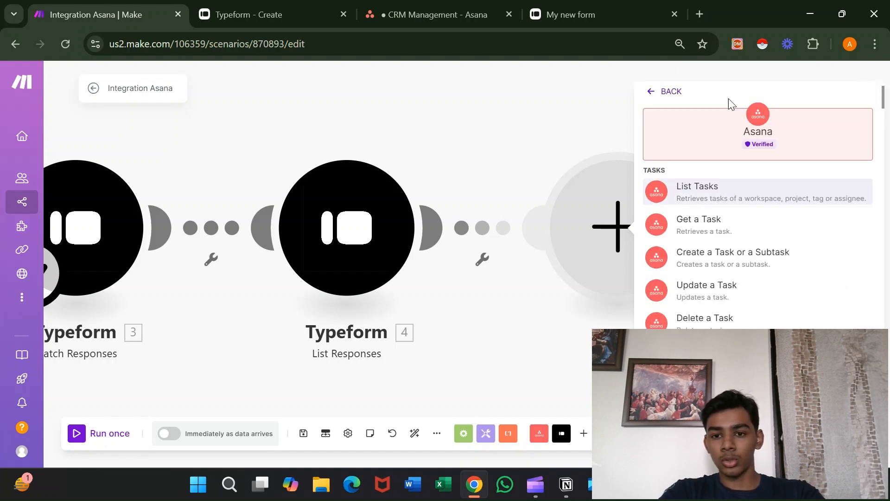
{"action": "scroll", "coordinate": [737, 274], "scroll_direction": "down", "scroll_amount": 1}
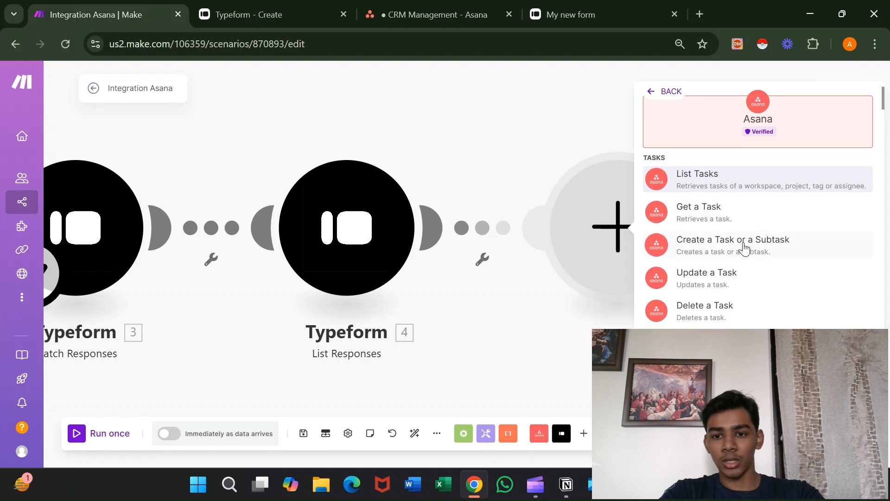
{"action": "left_click", "coordinate": [744, 249]}
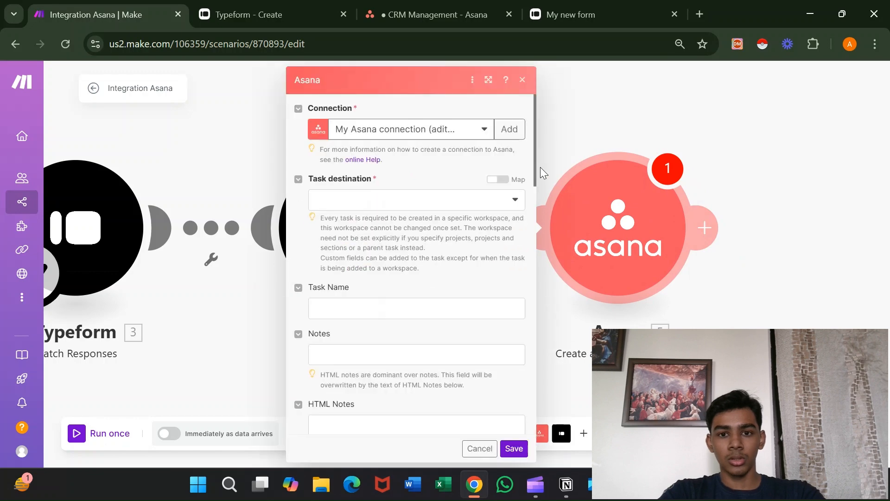
Create and authorize an Asana connection named CRM MANAGEMENT, then check the Asana CRM Management project.
{"action": "left_click", "coordinate": [509, 131]}
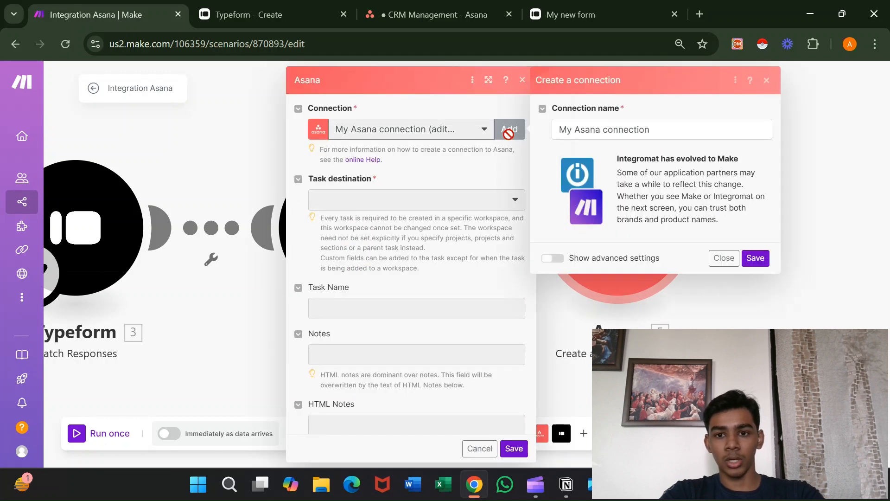
{"action": "left_click", "coordinate": [674, 135]}
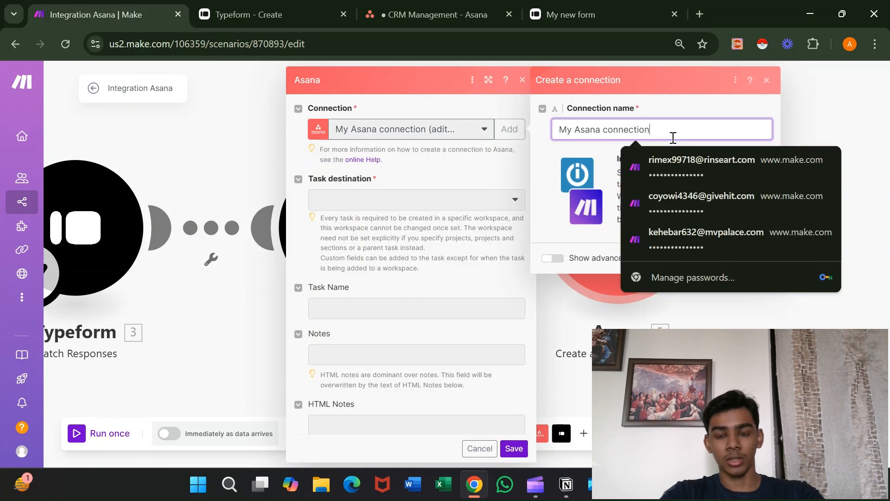
{"action": "key", "text": "ctrl+a"}
{"action": "key", "text": "BackSpace"}
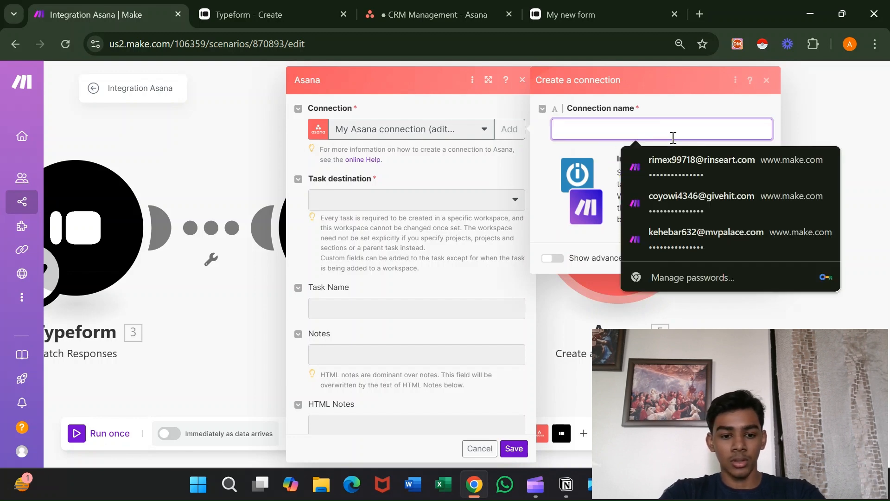
{"action": "type", "text": "CRM MANAGEMENT"}
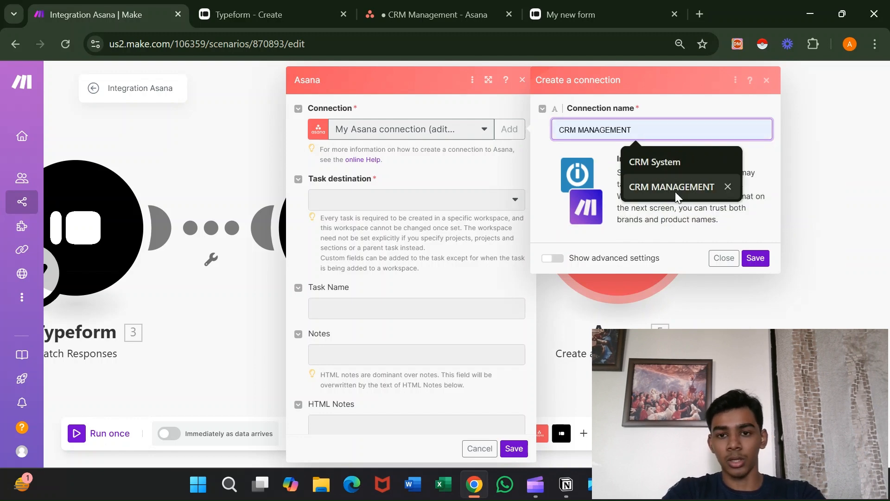
{"action": "left_click", "coordinate": [675, 188]}
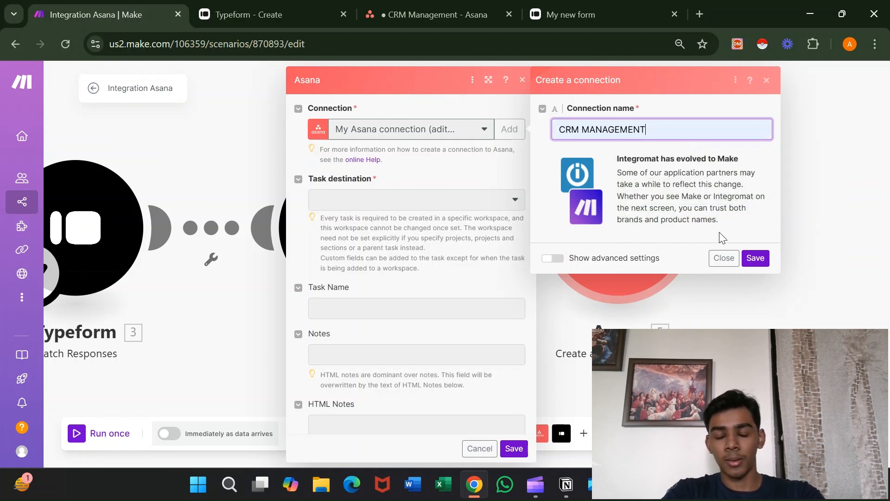
{"action": "left_click", "coordinate": [756, 258]}
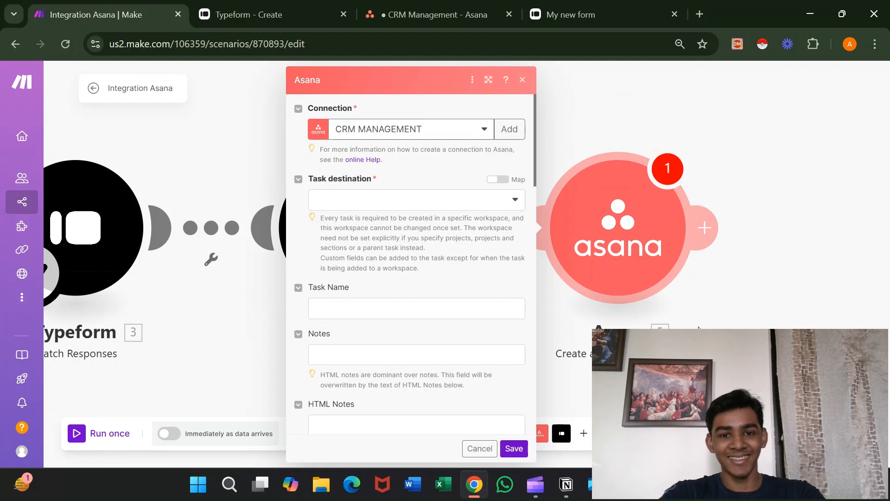
{"action": "left_click", "coordinate": [504, 207]}
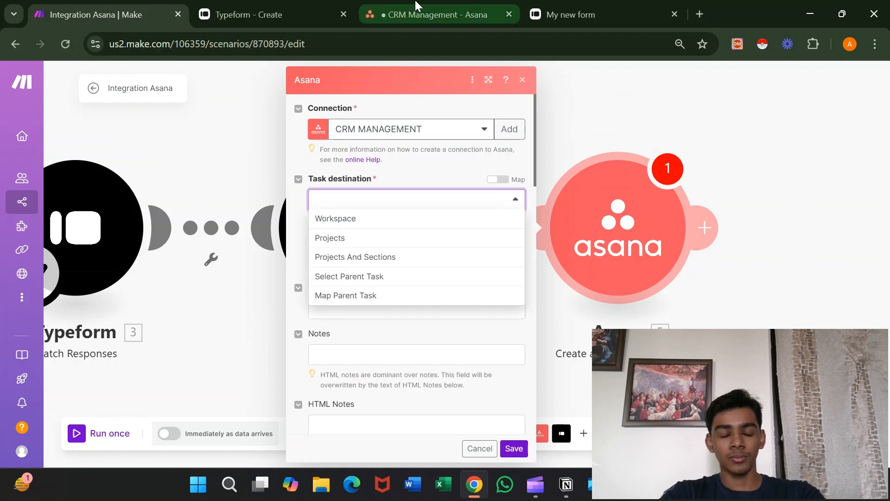
{"action": "left_click", "coordinate": [417, 13]}
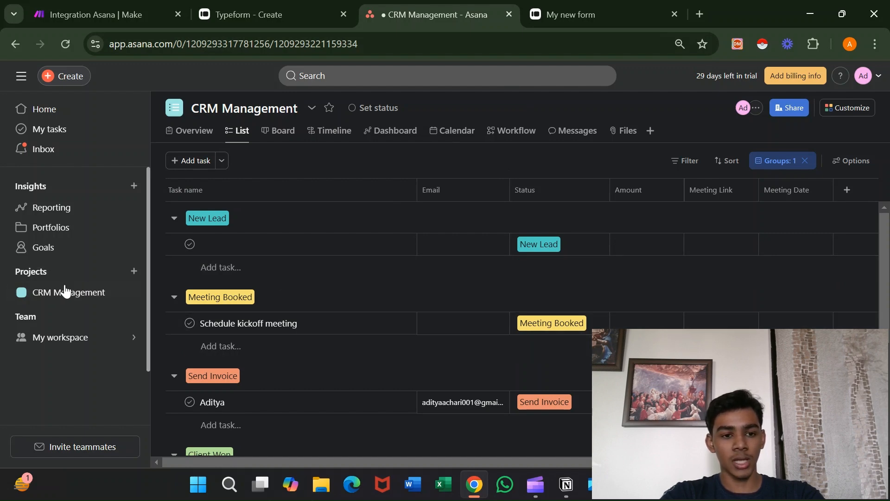
From the + beside Projects in Asana's sidebar, choose New project.
{"action": "left_click", "coordinate": [134, 272]}
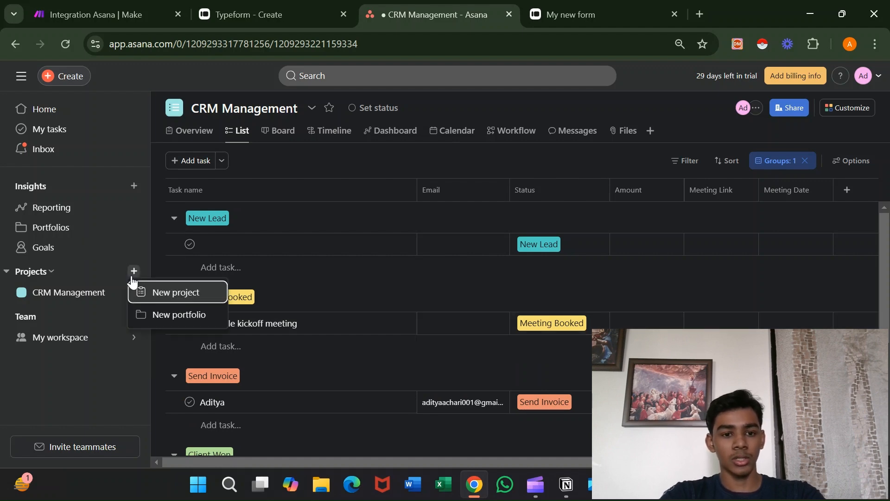
{"action": "left_click", "coordinate": [150, 295]}
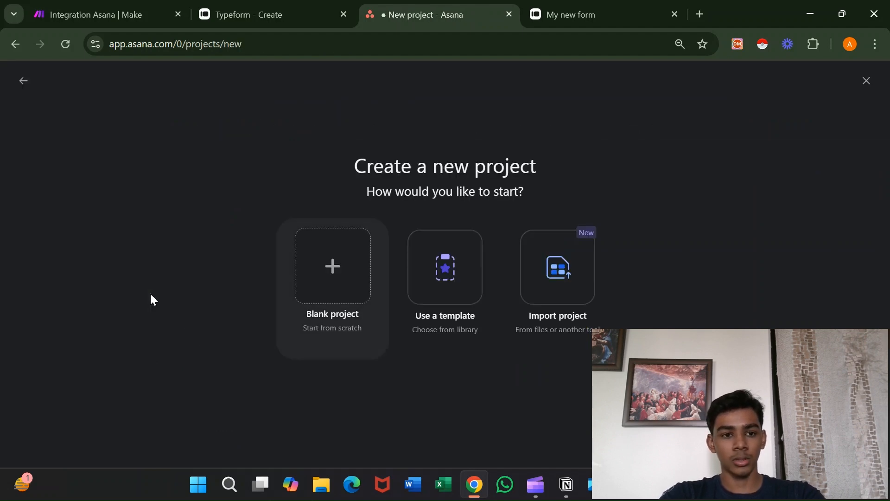
Create a blank project named 'CRM Management V1' with My workspace privacy.
{"action": "key", "text": "Return"}
{"action": "left_click", "coordinate": [190, 172]}
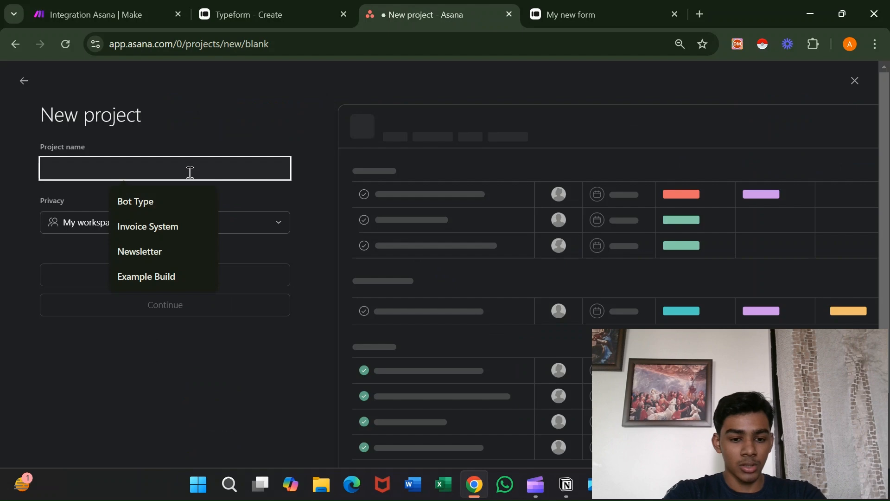
{"action": "type", "text": "Cr"}
{"action": "key", "text": "BackSpace"}
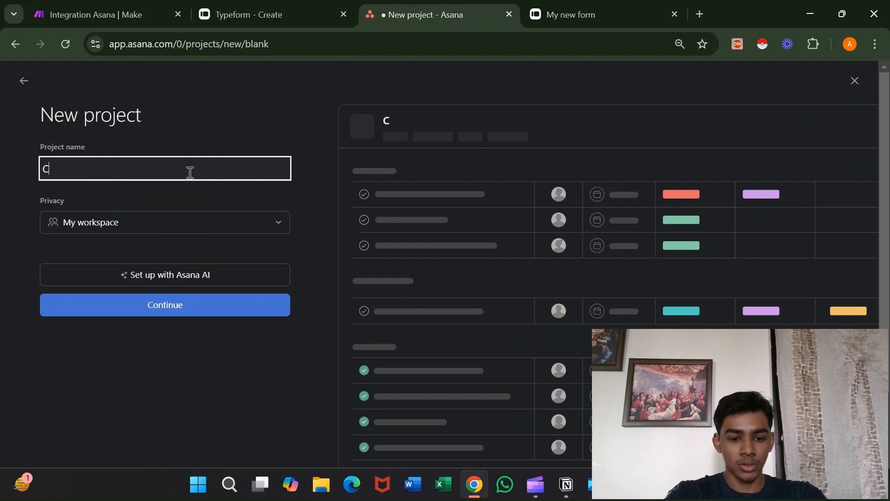
{"action": "type", "text": "RM "}
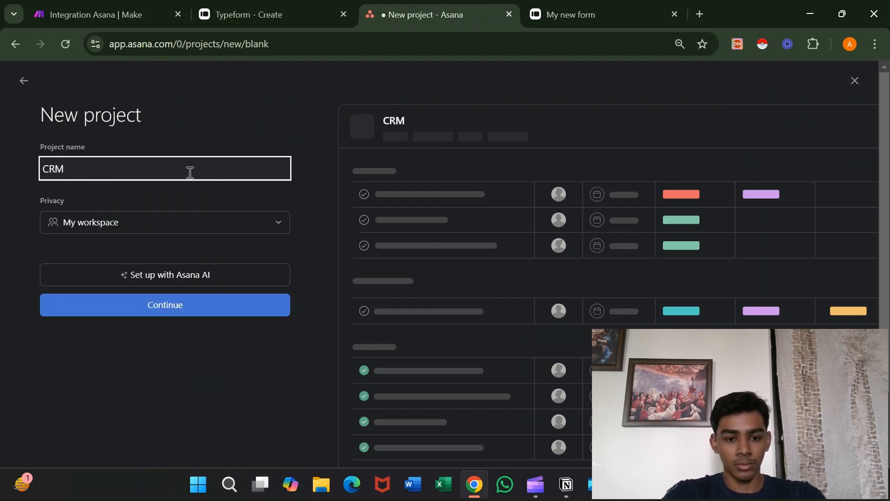
{"action": "type", "text": "Manag"}
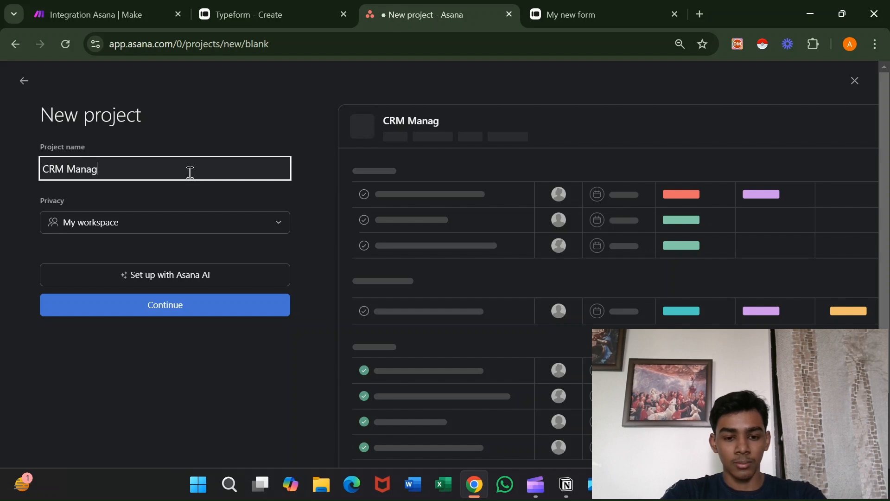
{"action": "type", "text": "e"}
{"action": "key", "text": "BackSpace"}
{"action": "type", "text": "em"}
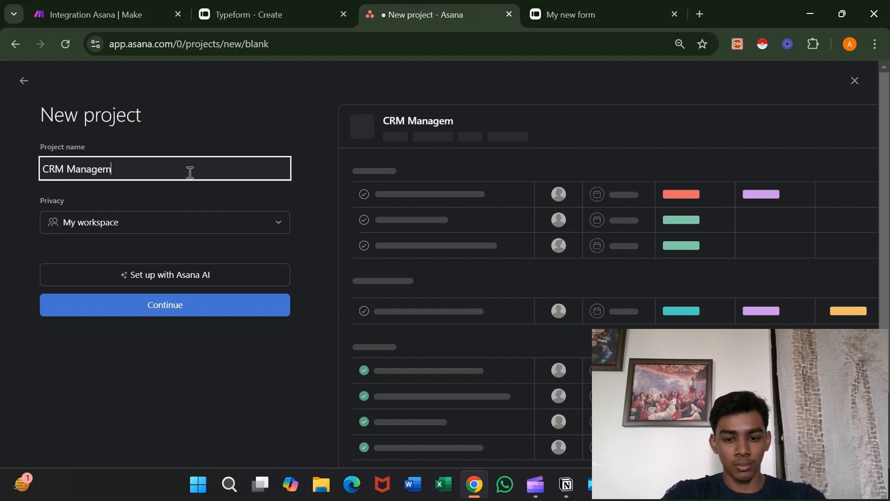
{"action": "type", "text": "ent V"}
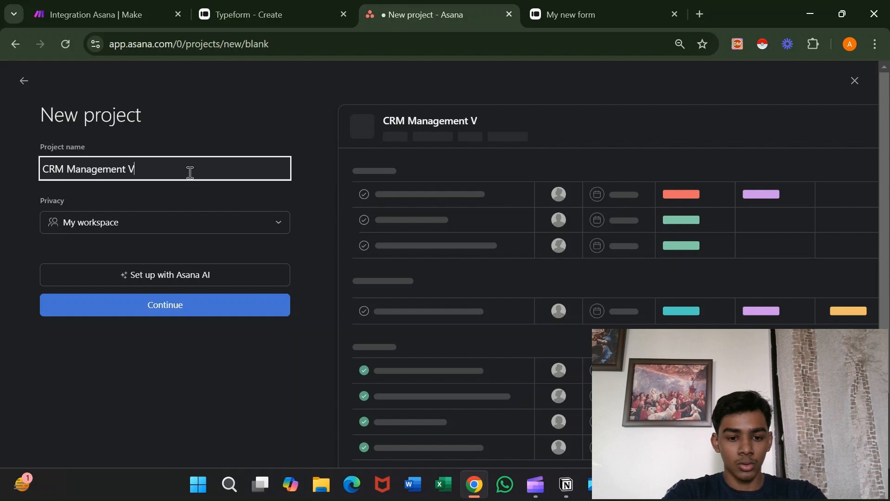
{"action": "type", "text": "1"}
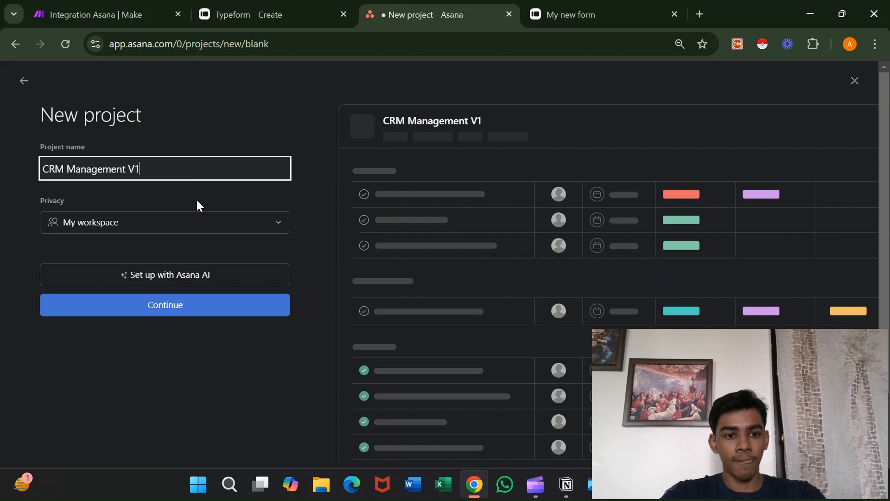
{"action": "left_click", "coordinate": [226, 227]}
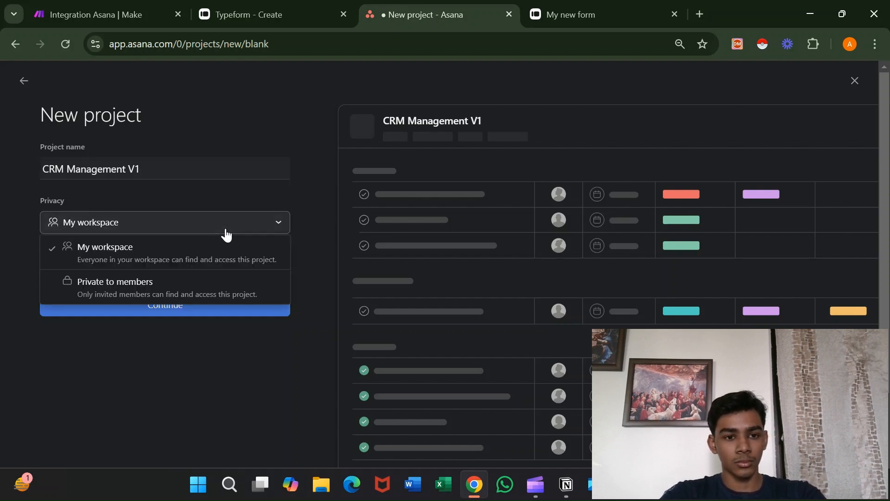
{"action": "left_click", "coordinate": [222, 250]}
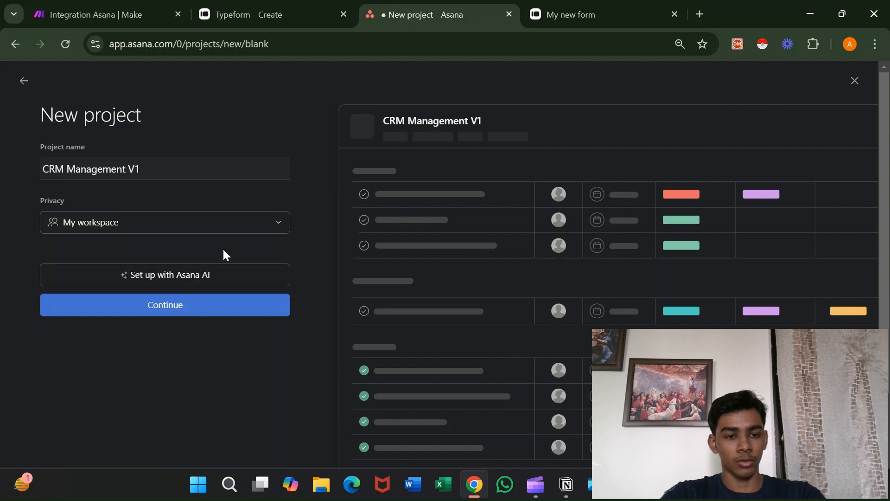
{"action": "left_click", "coordinate": [214, 310]}
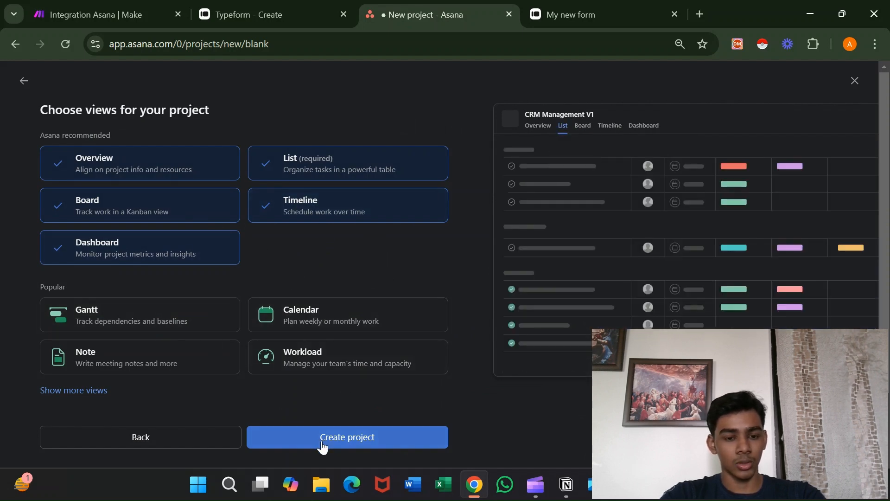
{"action": "left_click", "coordinate": [323, 443]}
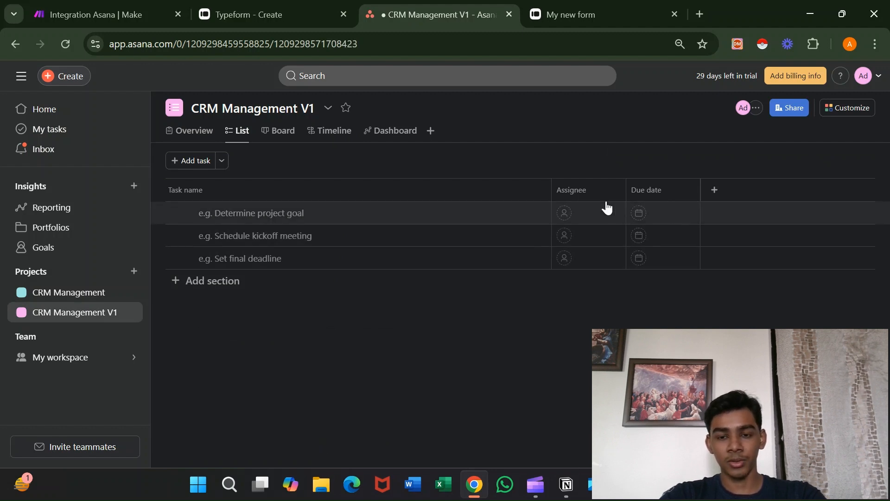
Hide the Assignee and Due date columns, save the view, and narrow Task name.
{"action": "left_click", "coordinate": [611, 191]}
{"action": "left_click", "coordinate": [612, 320]}
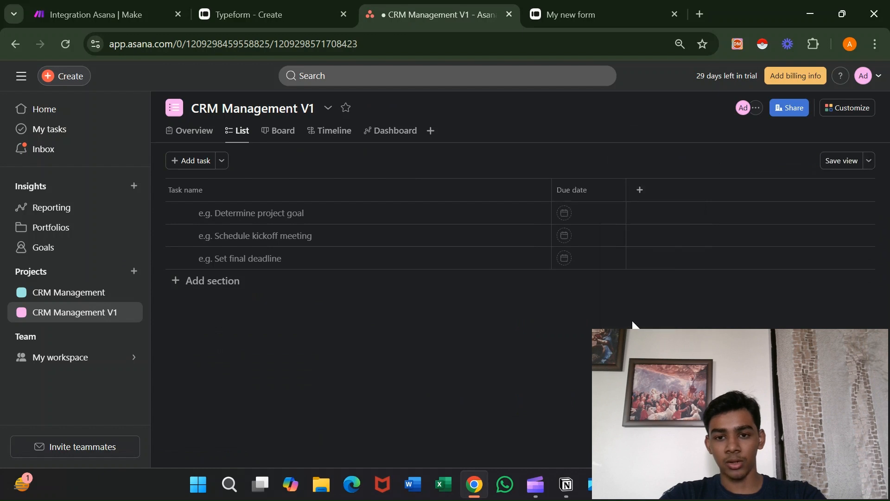
{"action": "left_click", "coordinate": [610, 195]}
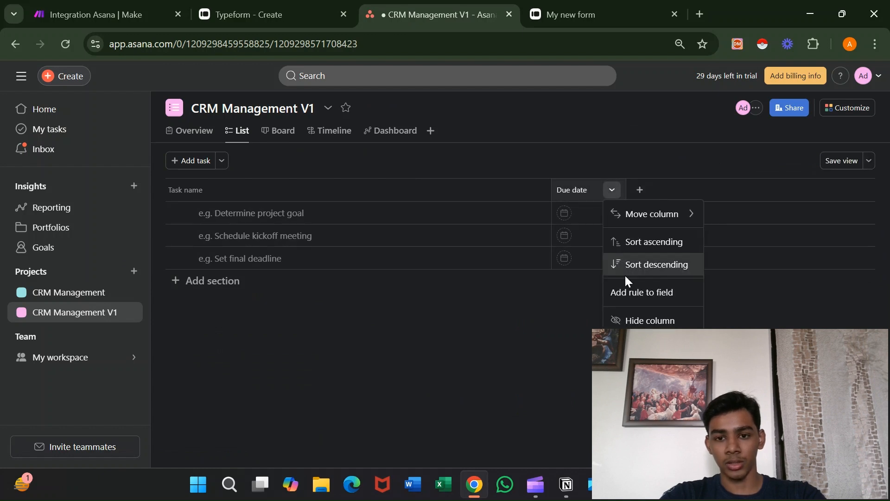
{"action": "left_click", "coordinate": [637, 320]}
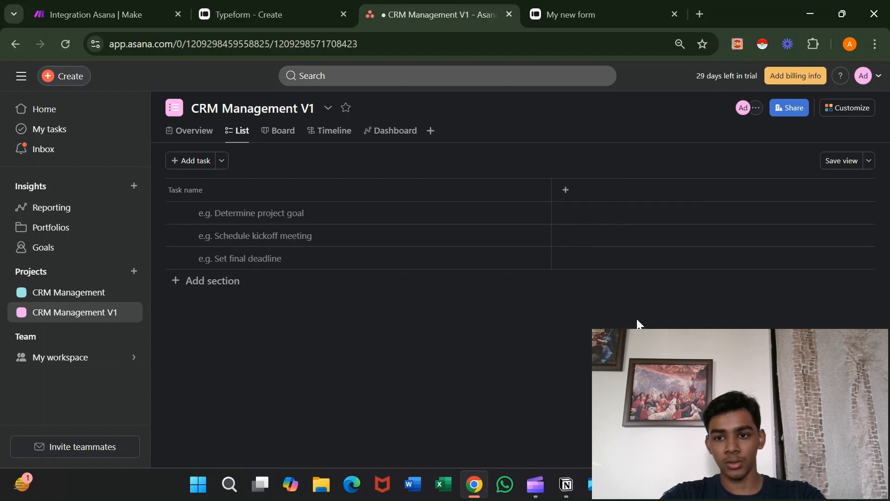
{"action": "left_click", "coordinate": [834, 163]}
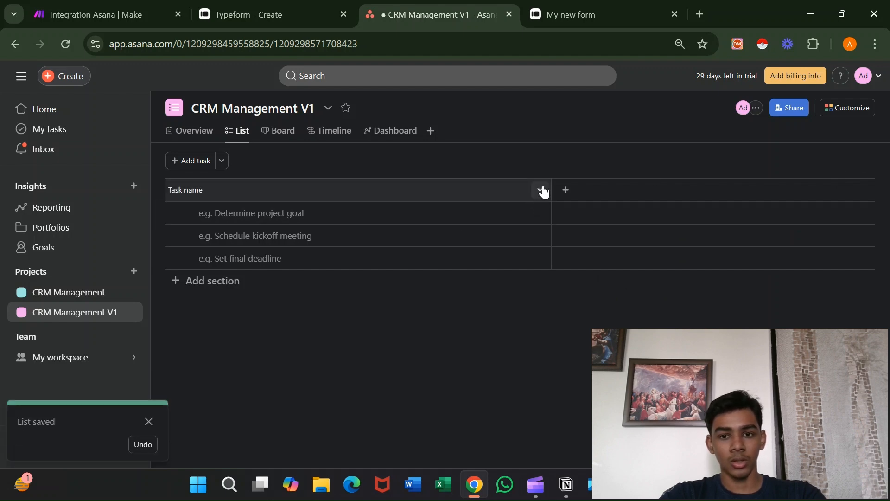
{"action": "left_click_drag", "start_coordinate": [551, 187], "coordinate": [328, 181]}
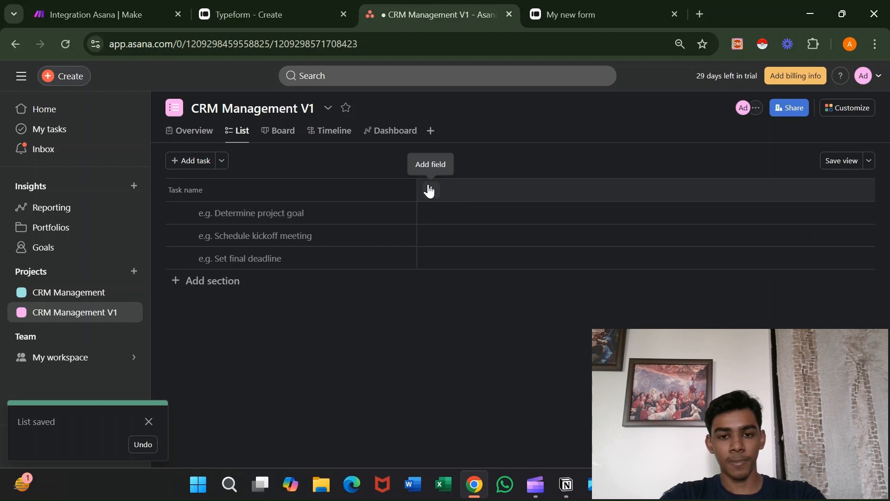
Add 'Last Name' and 'Email' text field columns to the list.
{"action": "left_click", "coordinate": [431, 191]}
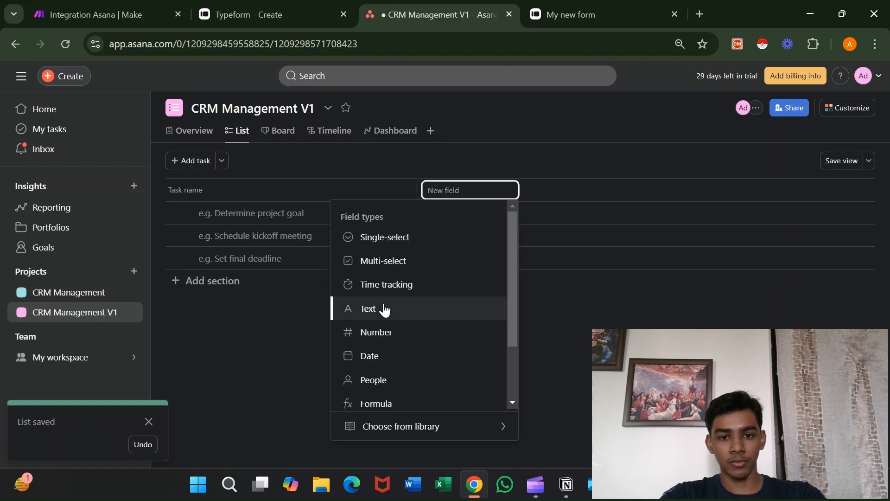
{"action": "left_click", "coordinate": [383, 308]}
{"action": "left_click", "coordinate": [413, 266]}
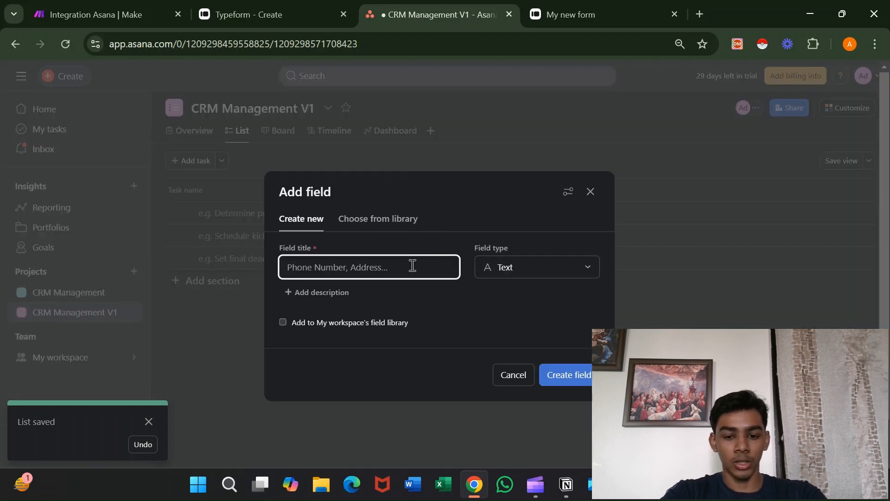
{"action": "type", "text": "Last "}
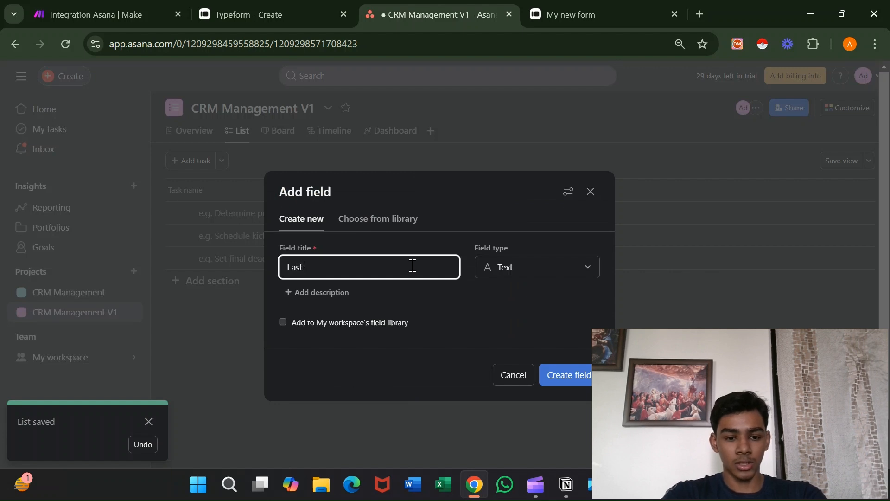
{"action": "type", "text": "Name"}
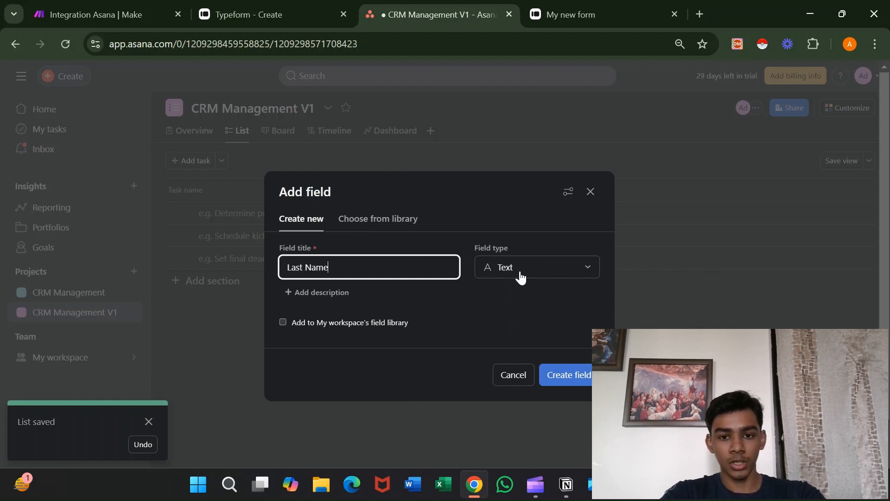
{"action": "left_click", "coordinate": [578, 379]}
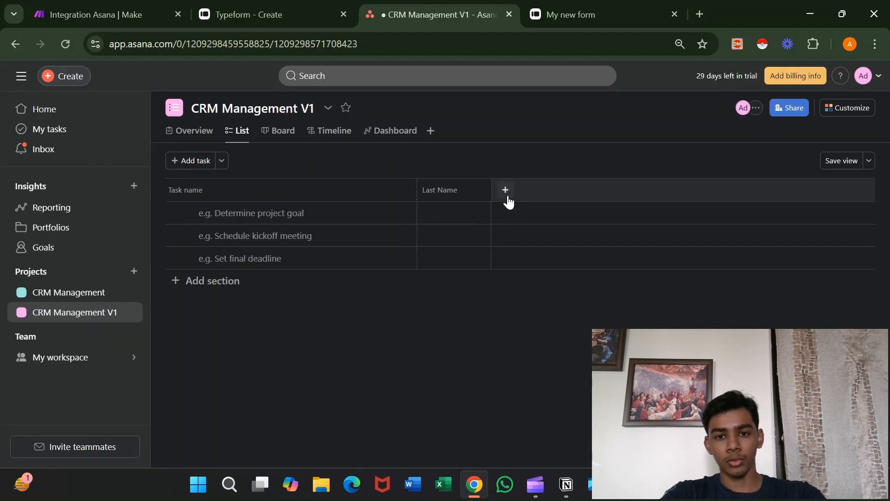
{"action": "left_click", "coordinate": [506, 190]}
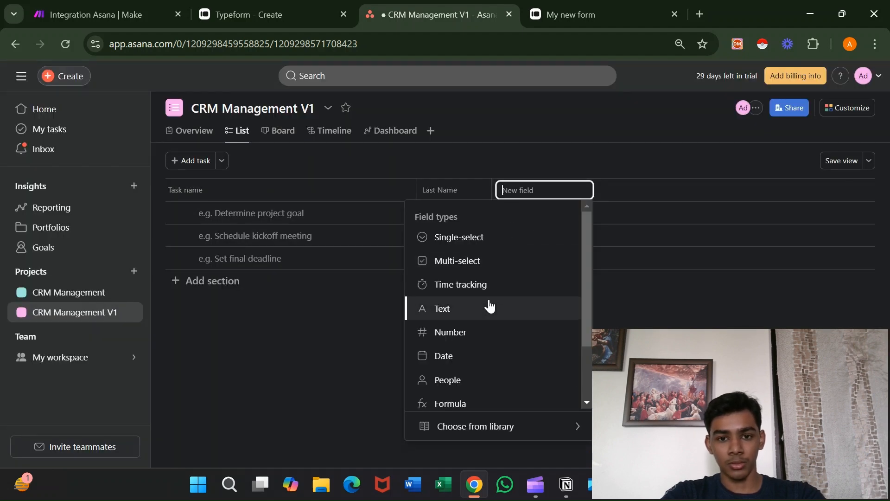
{"action": "left_click", "coordinate": [473, 309]}
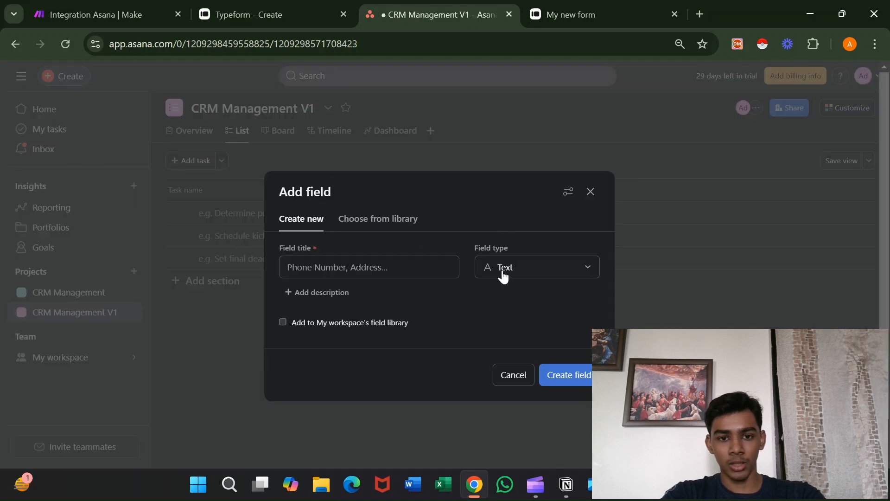
{"action": "left_click", "coordinate": [436, 268]}
{"action": "type", "text": "Ema"}
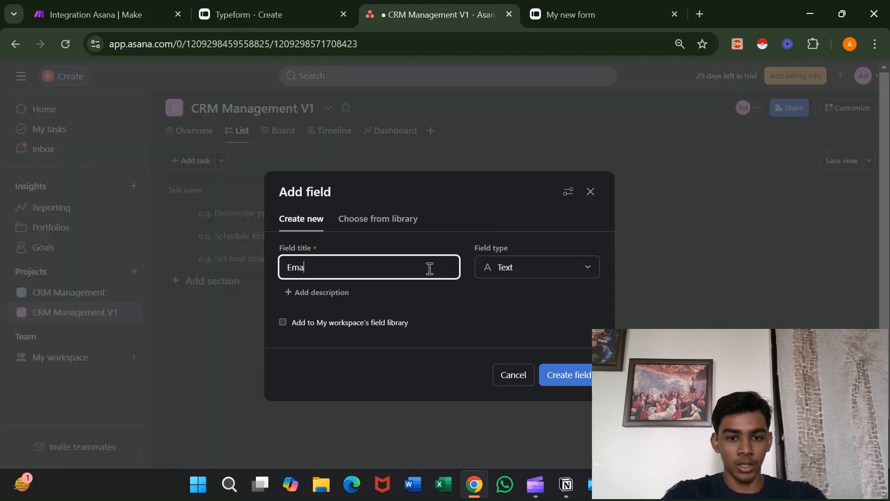
{"action": "type", "text": "il"}
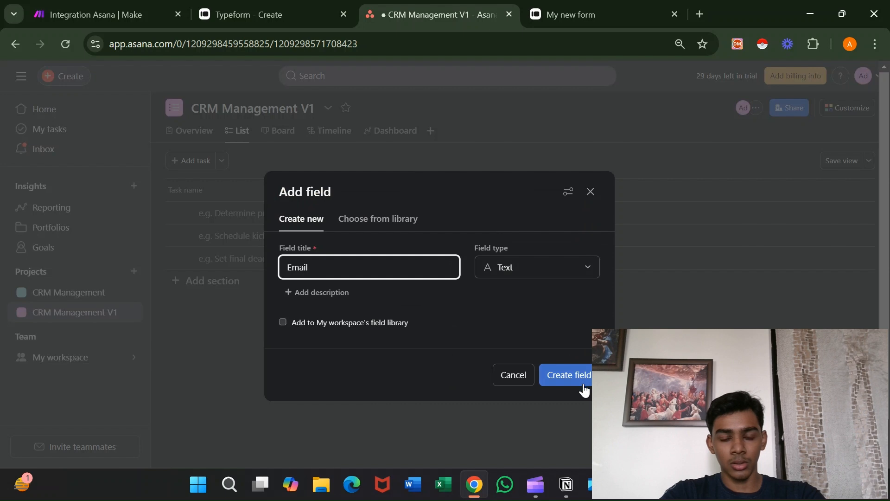
{"action": "left_click", "coordinate": [569, 375]}
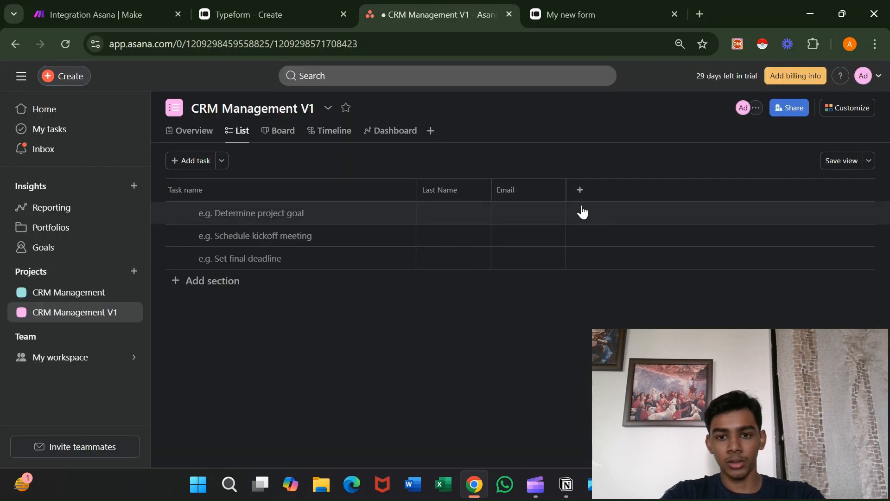
Add an 'Instagram Handle' text field column and widen it to show its title.
{"action": "left_click", "coordinate": [582, 190]}
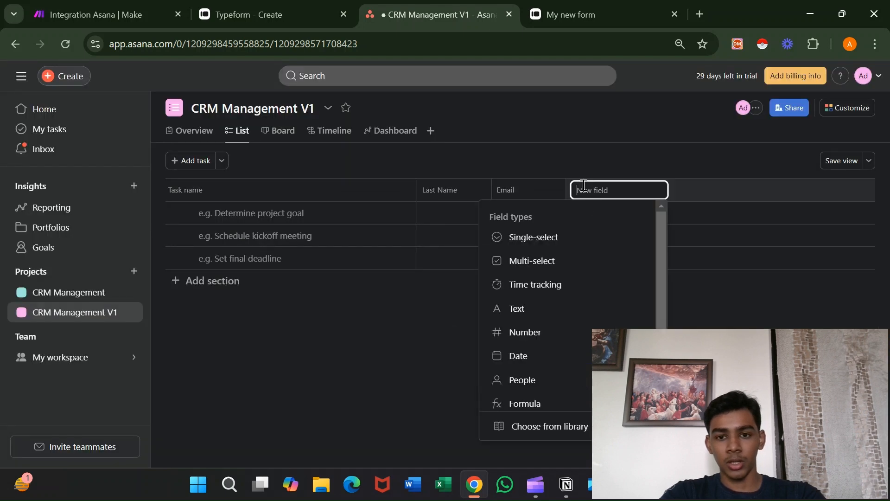
{"action": "left_click", "coordinate": [553, 319]}
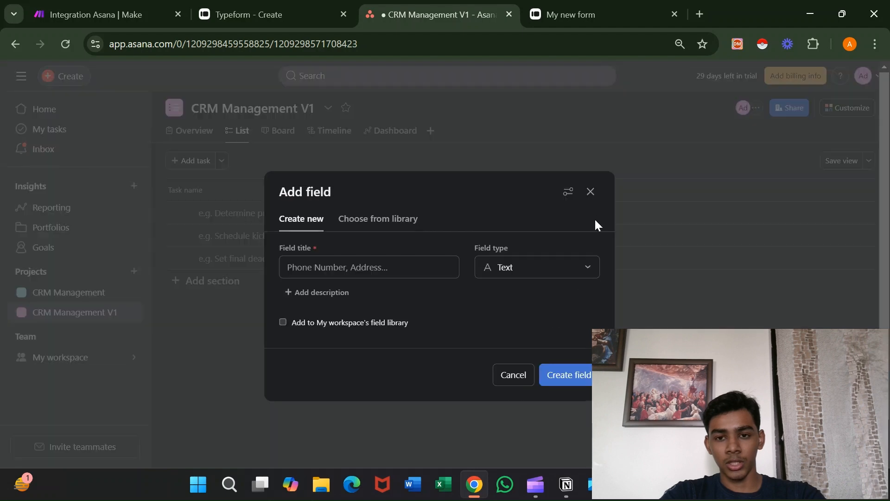
{"action": "left_click", "coordinate": [429, 270]}
{"action": "type", "text": "Inst"}
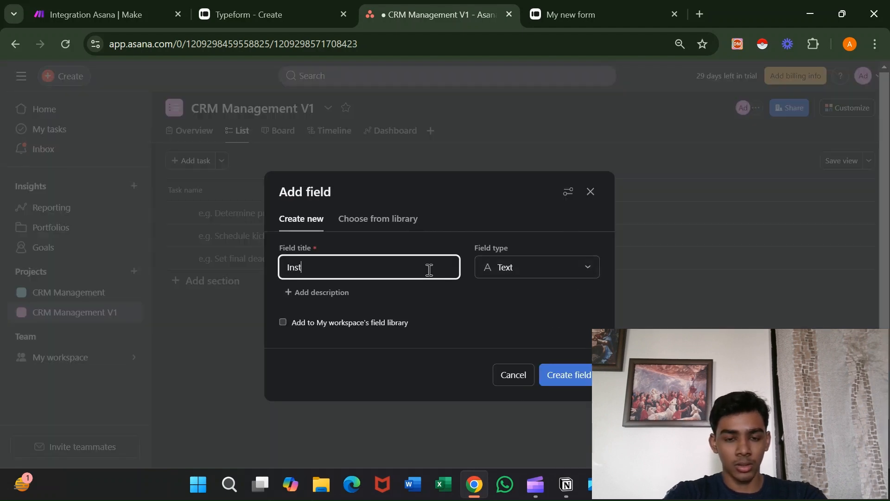
{"action": "type", "text": "agram H"}
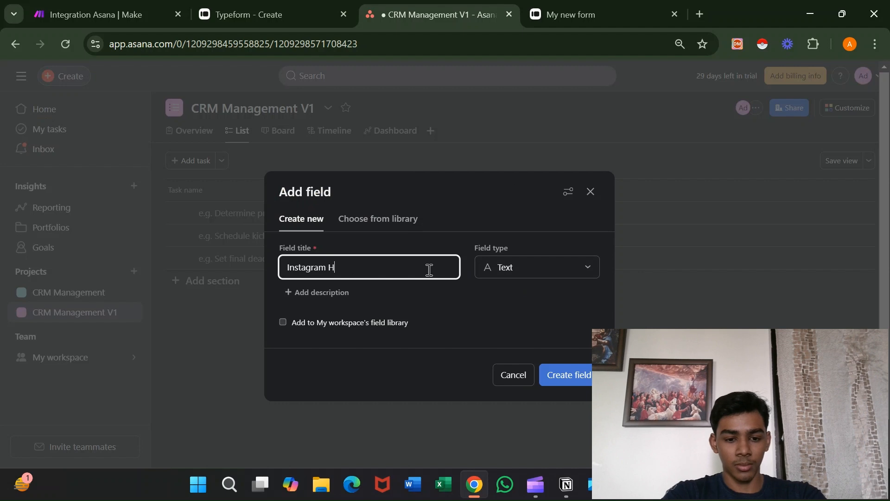
{"action": "type", "text": "andle"}
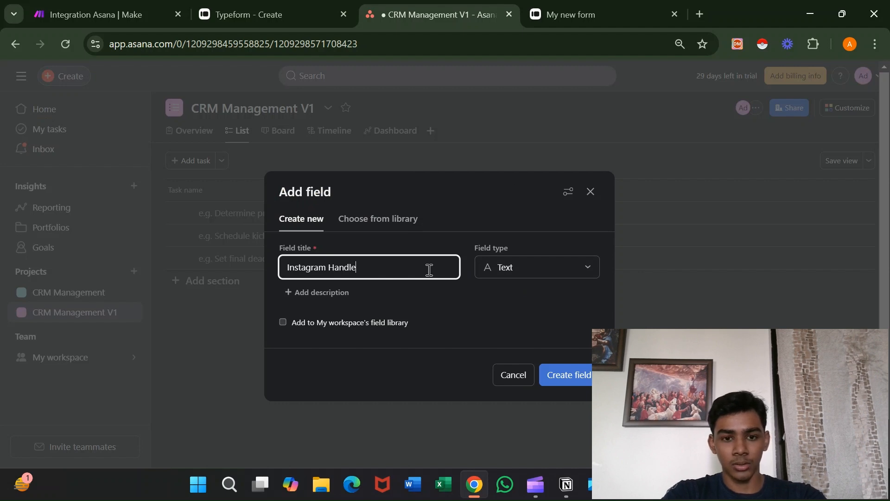
{"action": "left_click", "coordinate": [566, 378]}
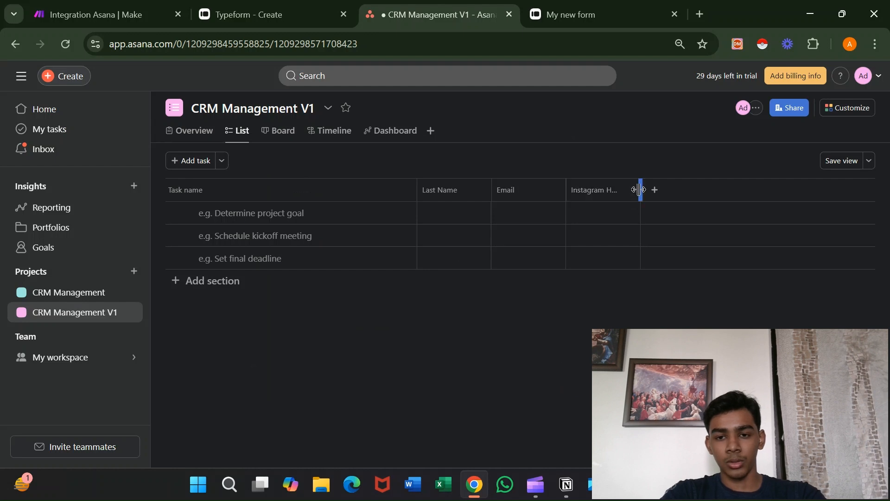
{"action": "left_click_drag", "start_coordinate": [640, 189], "coordinate": [678, 189]}
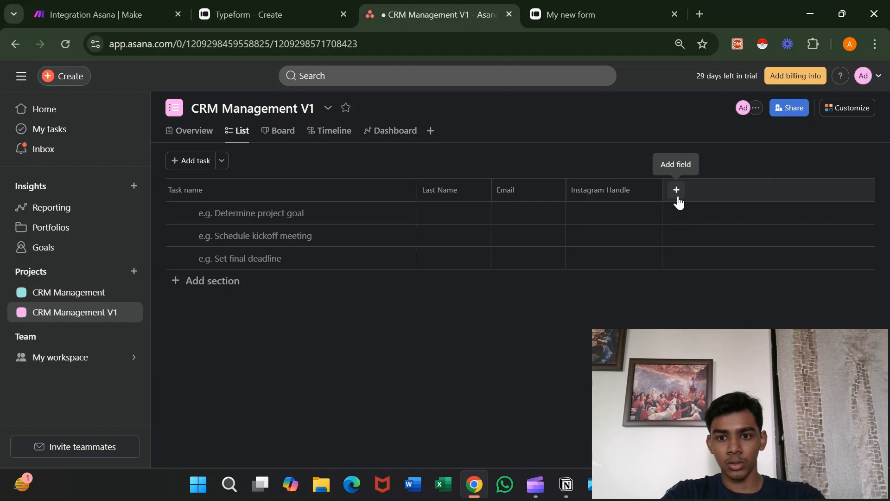
Start a new single-select field titled 'Status' with a lavender 'New Lead' option.
{"action": "left_click", "coordinate": [678, 200]}
{"action": "scroll", "coordinate": [663, 288], "scroll_direction": "down", "scroll_amount": 2}
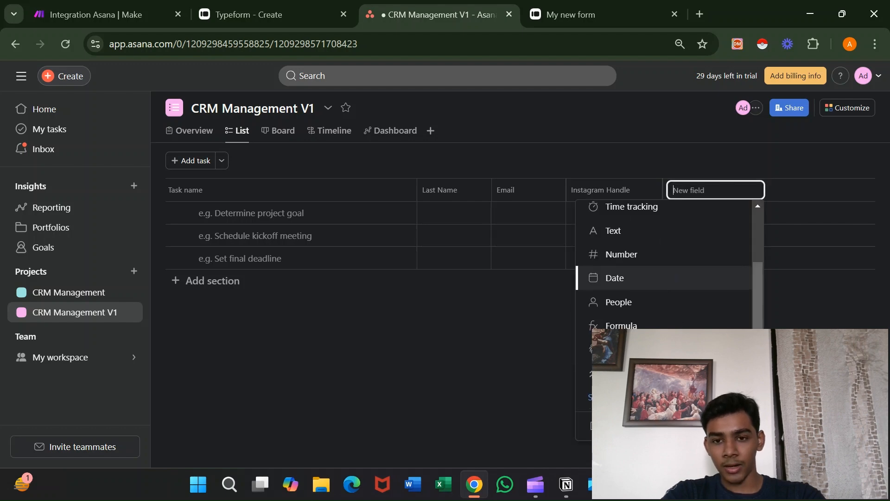
{"action": "left_click", "coordinate": [603, 426]}
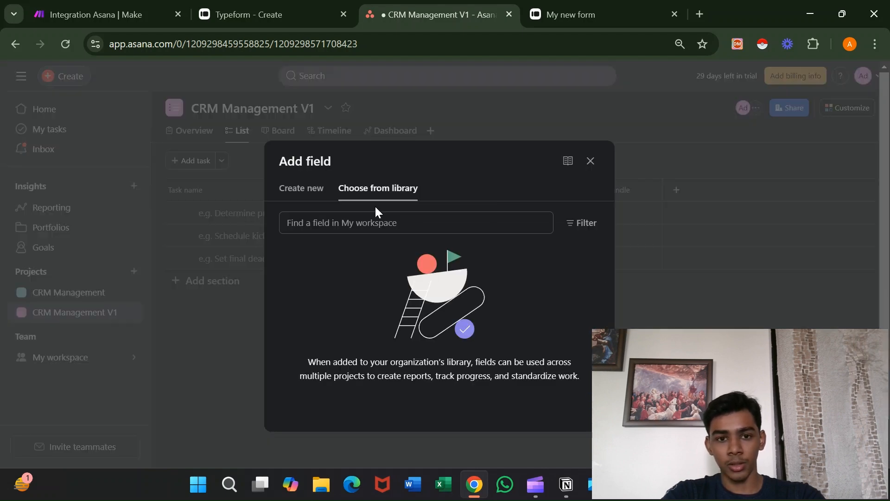
{"action": "left_click", "coordinate": [318, 187]}
{"action": "left_click", "coordinate": [349, 209]}
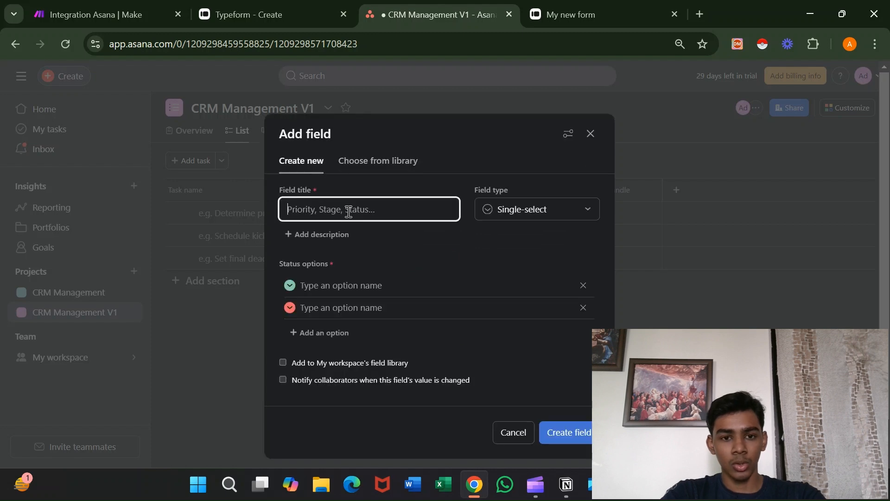
{"action": "type", "text": "S"}
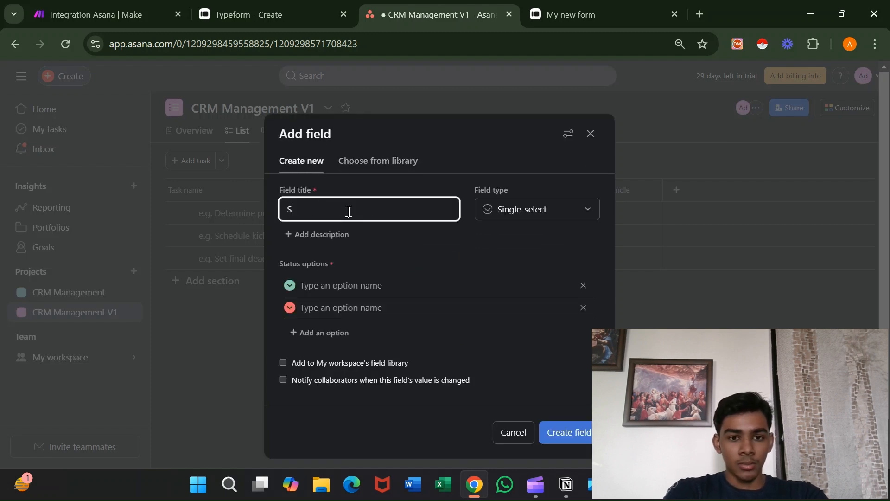
{"action": "type", "text": "tatus"}
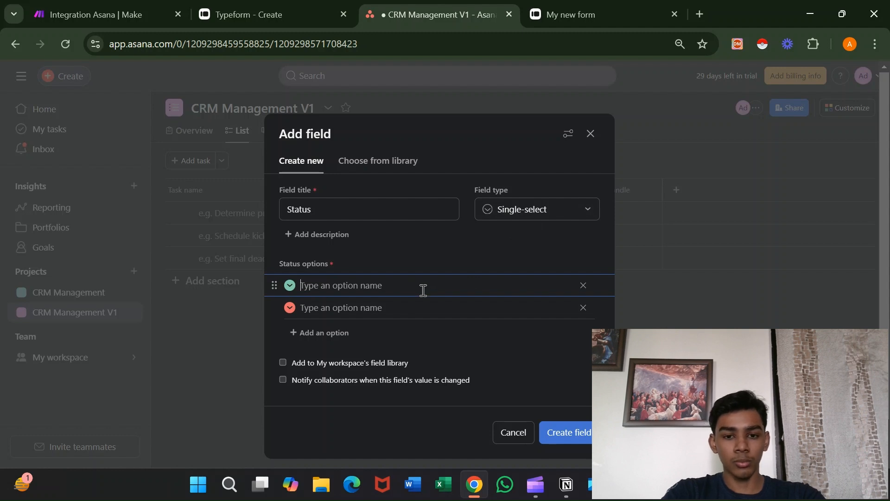
{"action": "type", "text": "New "}
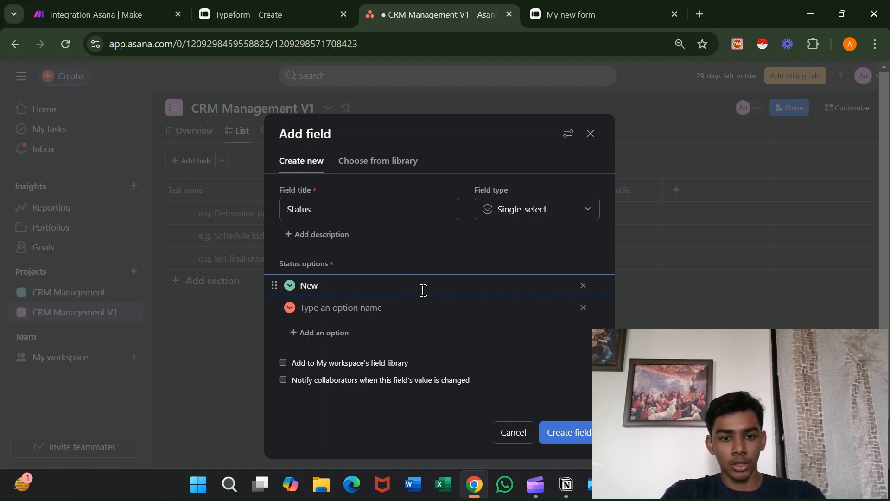
{"action": "type", "text": "Lead"}
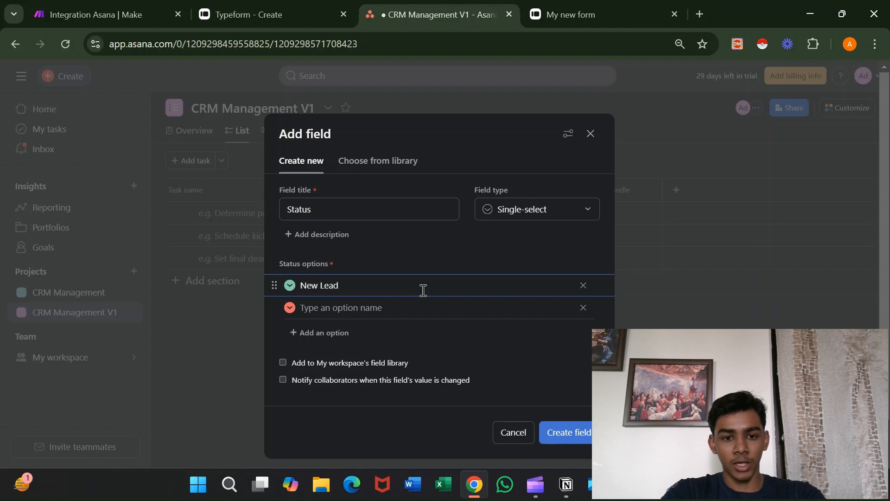
{"action": "left_click", "coordinate": [290, 285]}
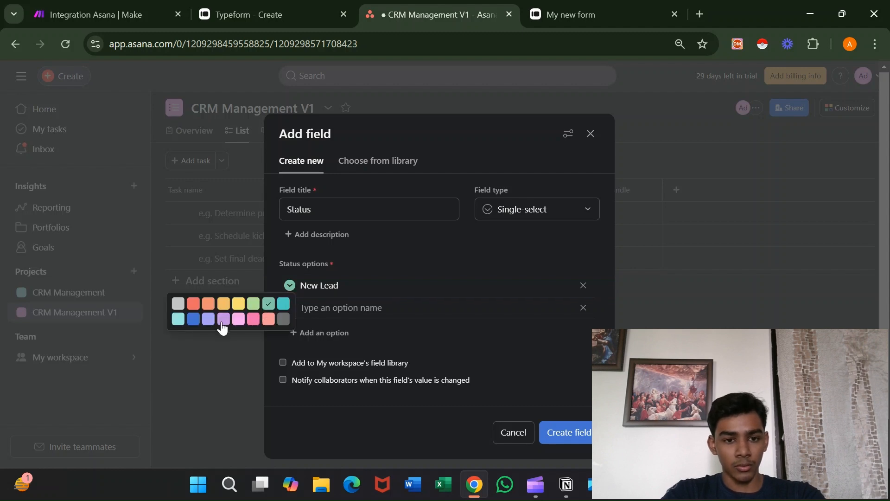
{"action": "left_click", "coordinate": [208, 319]}
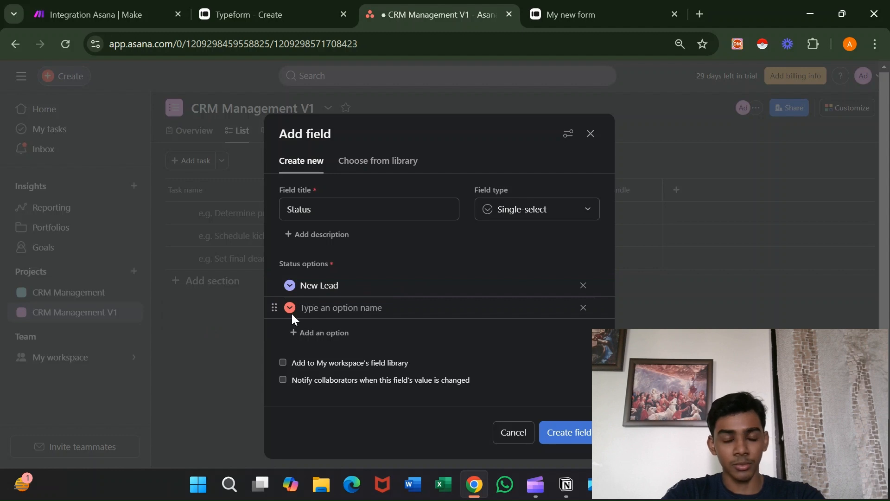
Add yellow 'Meeting Booked', green 'Client Won' and 'Client Lost' options, then create the field.
{"action": "left_click", "coordinate": [322, 304]}
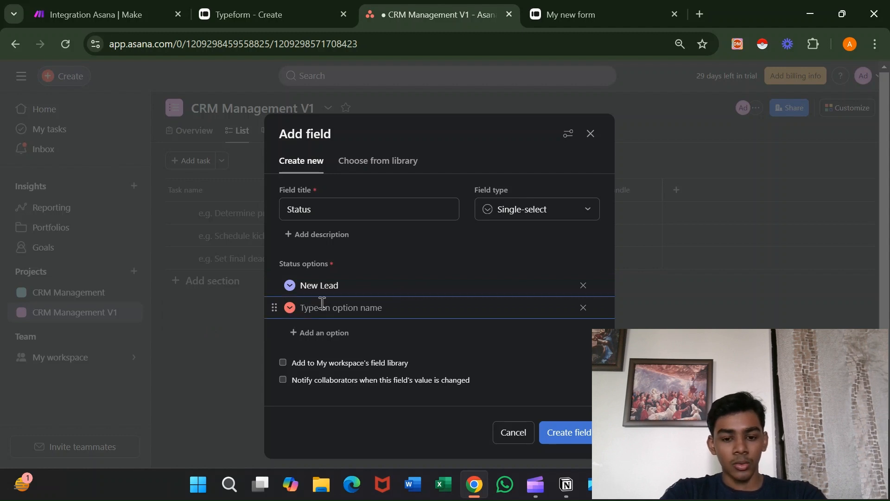
{"action": "type", "text": "Mee"}
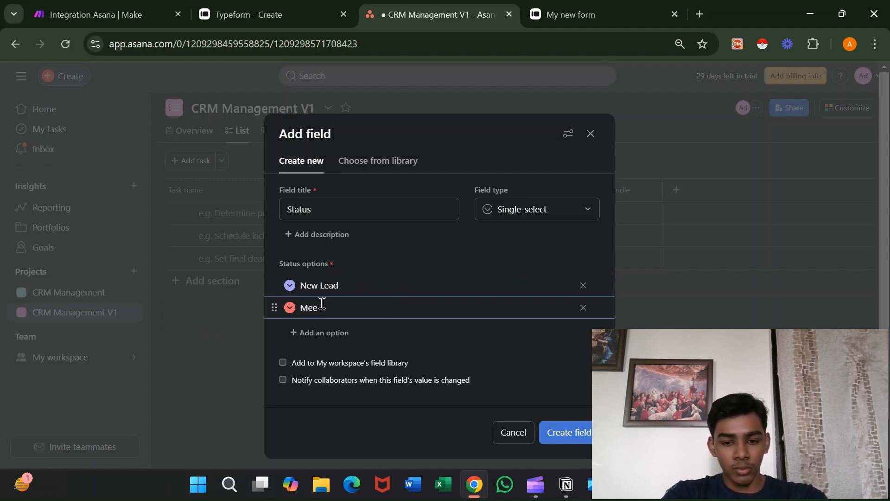
{"action": "type", "text": "ting Boo"}
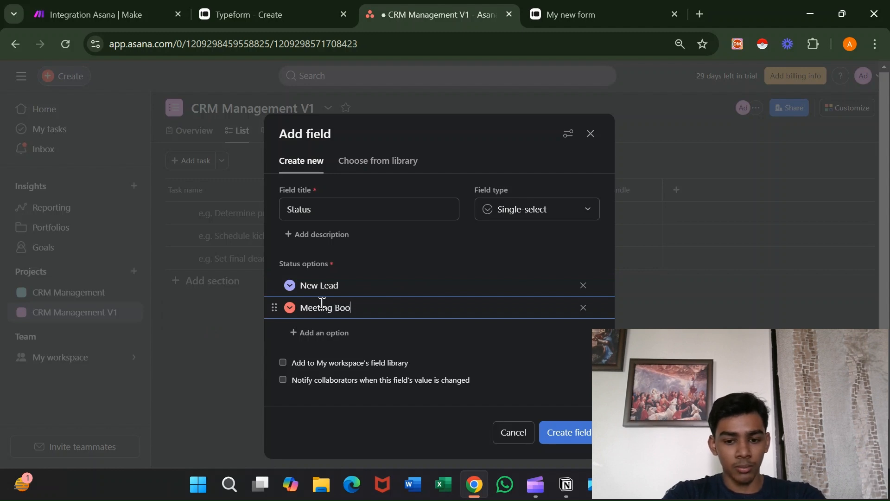
{"action": "type", "text": "ked"}
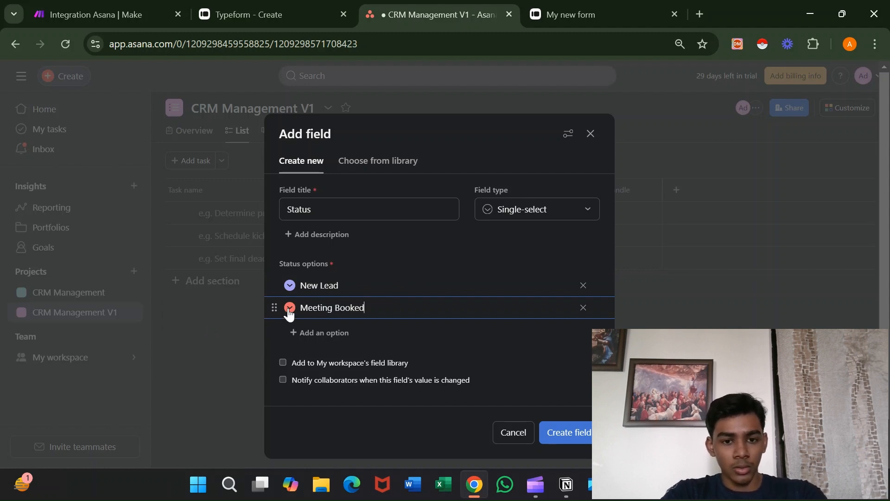
{"action": "left_click", "coordinate": [289, 309]}
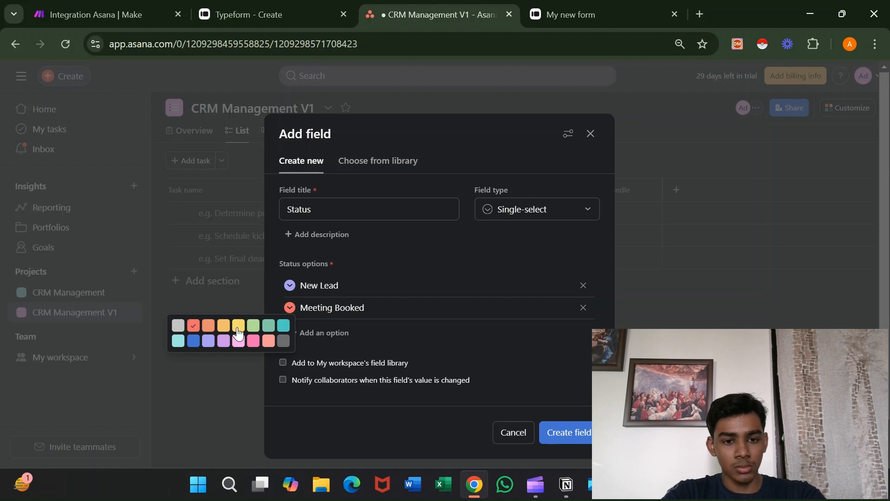
{"action": "left_click", "coordinate": [238, 333]}
{"action": "left_click", "coordinate": [293, 333]}
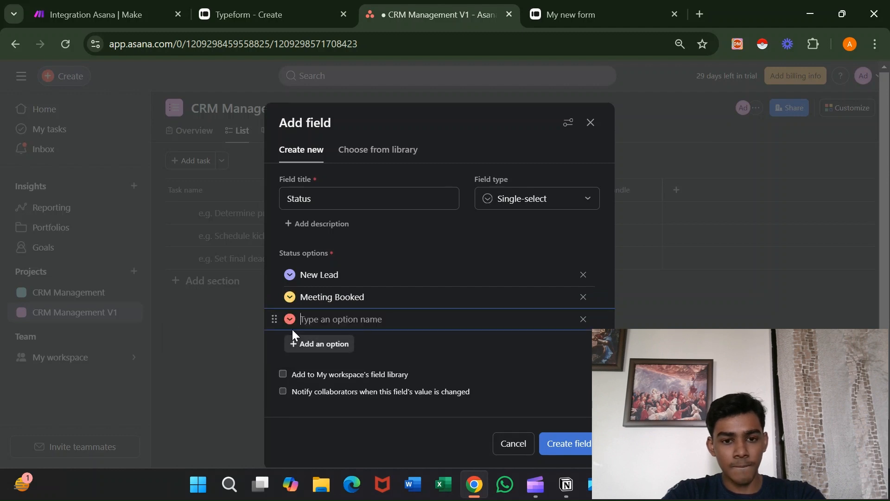
{"action": "type", "text": "Cl"}
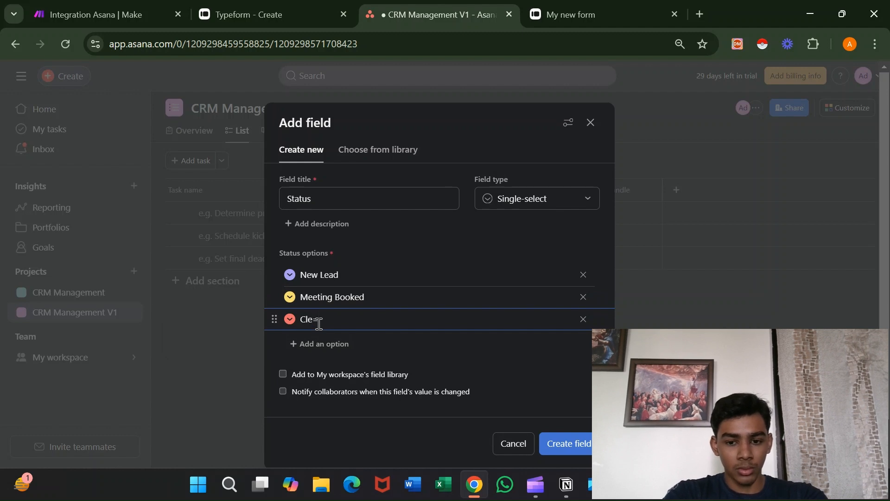
{"action": "type", "text": "ient Won"}
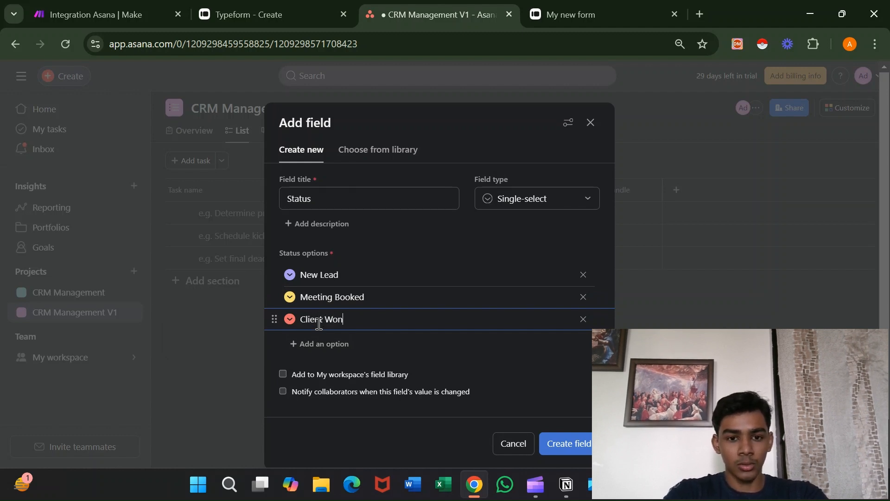
{"action": "left_click", "coordinate": [289, 319]}
{"action": "left_click", "coordinate": [251, 339]}
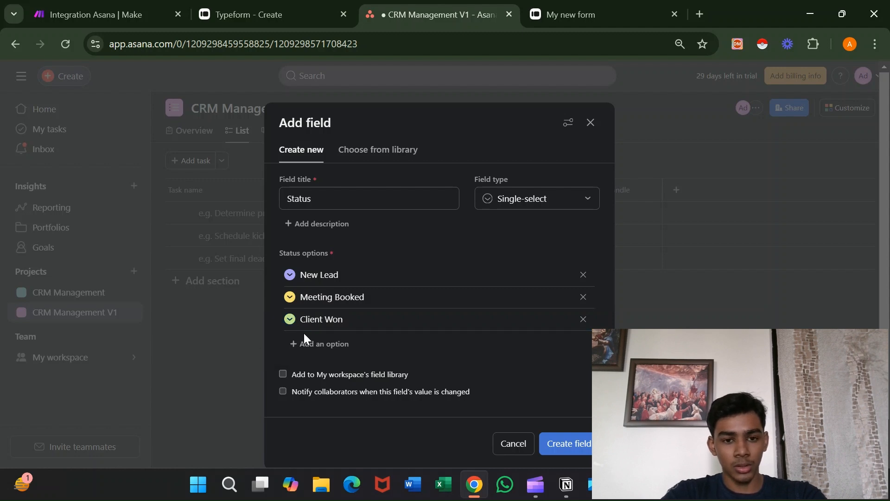
{"action": "left_click", "coordinate": [312, 344]}
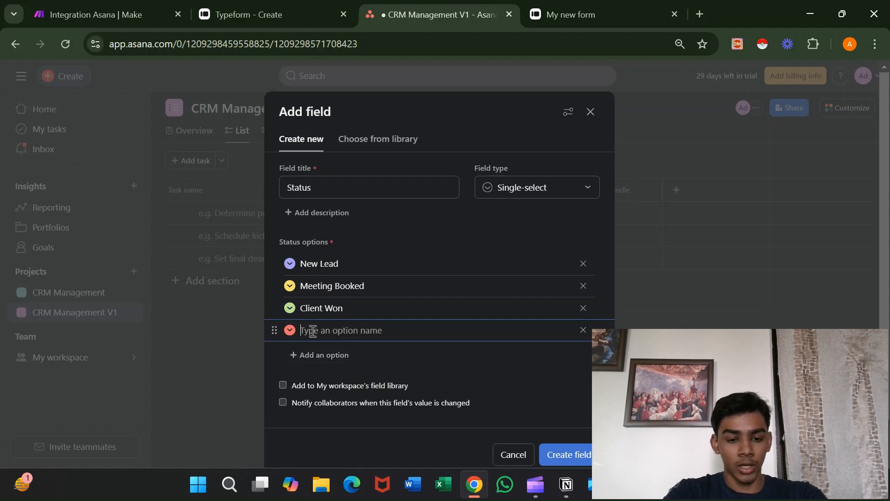
{"action": "type", "text": "Client Lost"}
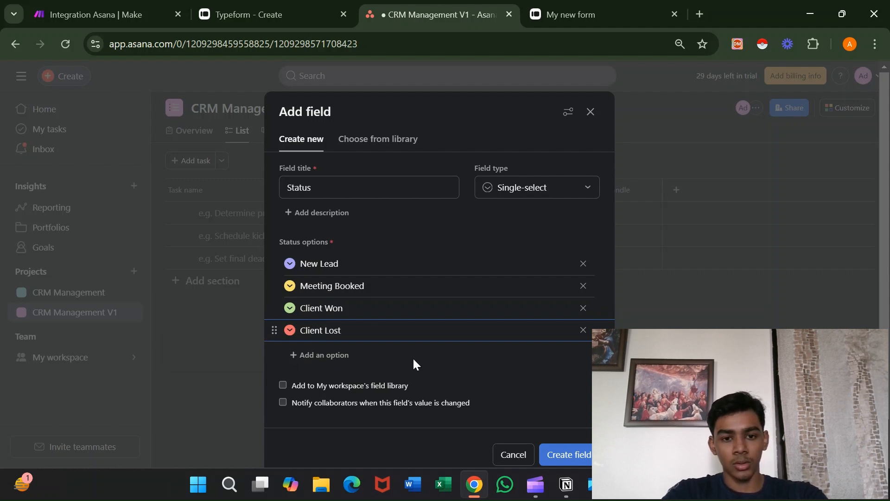
{"action": "left_click", "coordinate": [561, 454]}
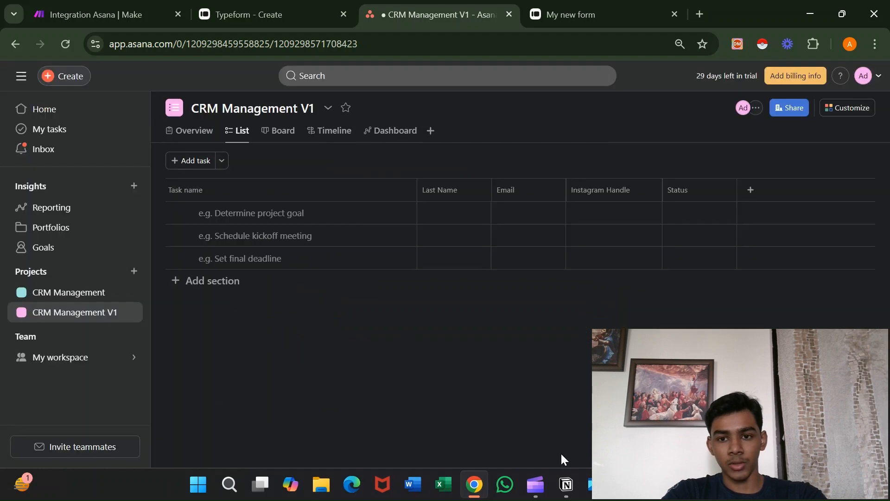
Add a task row whose Status is New Lead.
{"action": "left_click", "coordinate": [709, 220]}
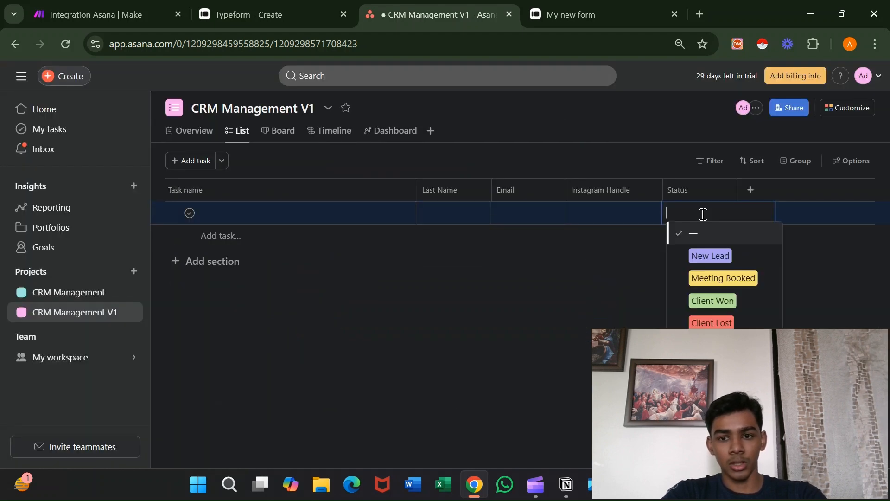
{"action": "left_click", "coordinate": [709, 255]}
{"action": "left_click", "coordinate": [614, 260]}
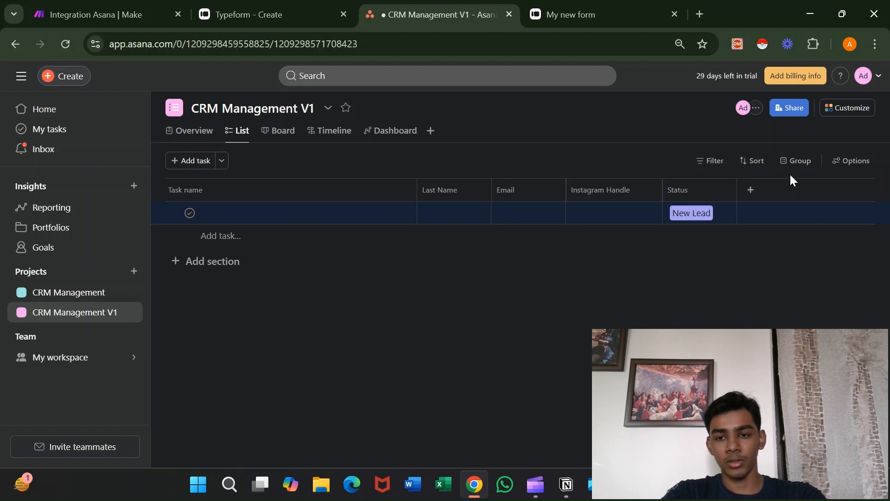
Group the list by Status, save the view, and return to the Make scenario.
{"action": "left_click", "coordinate": [794, 161]}
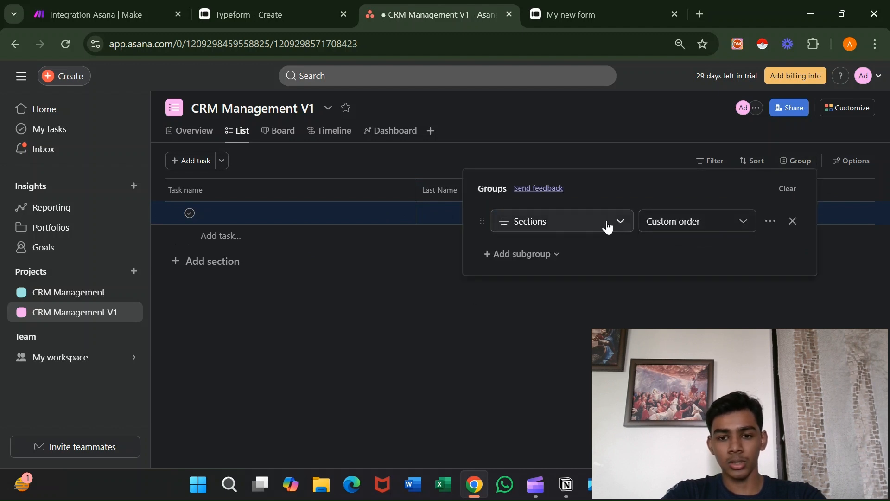
{"action": "left_click", "coordinate": [597, 225]}
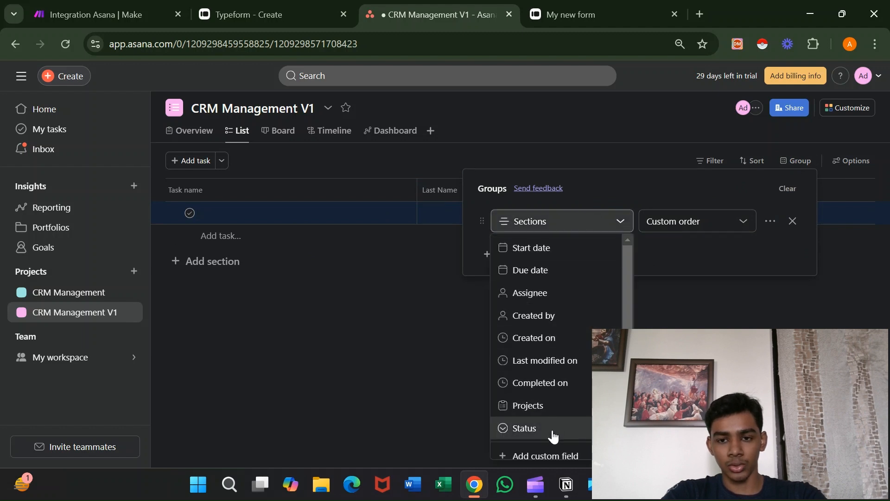
{"action": "left_click", "coordinate": [552, 429]}
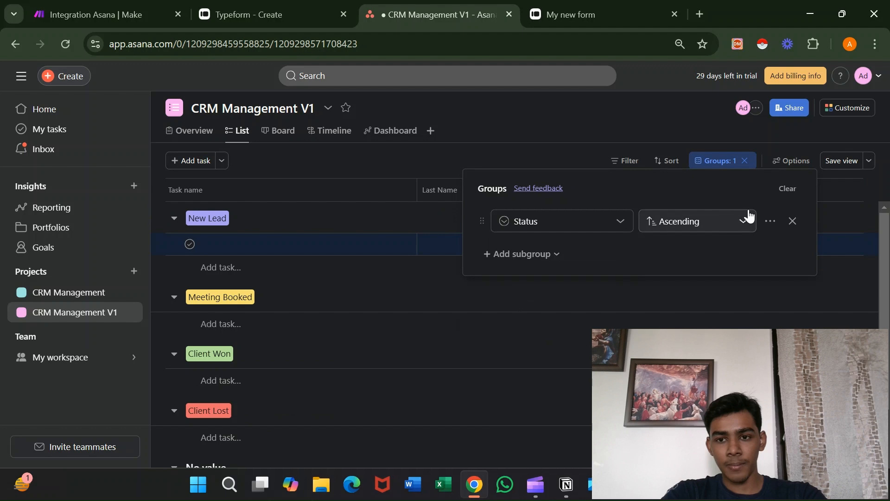
{"action": "left_click", "coordinate": [701, 129]}
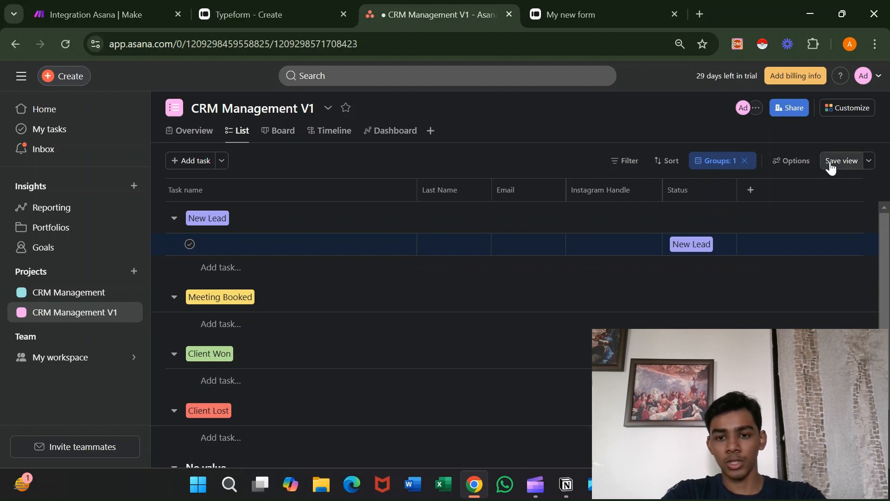
{"action": "left_click", "coordinate": [831, 162]}
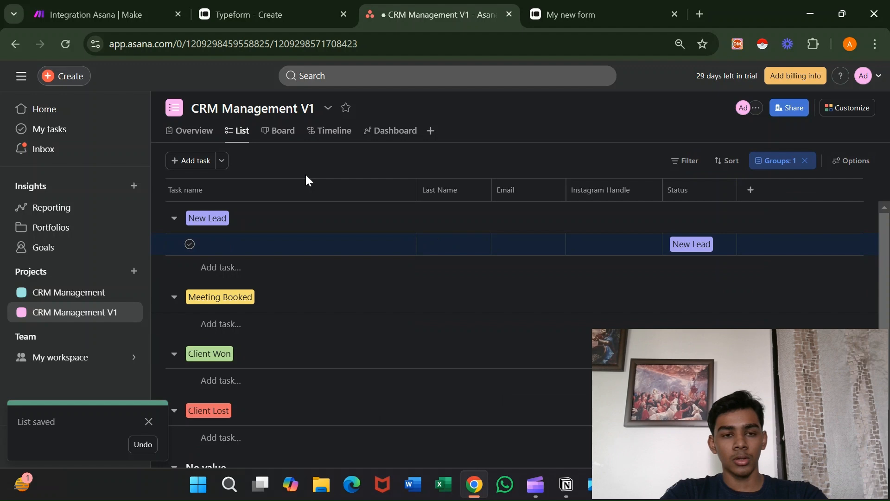
{"action": "left_click", "coordinate": [137, 6]}
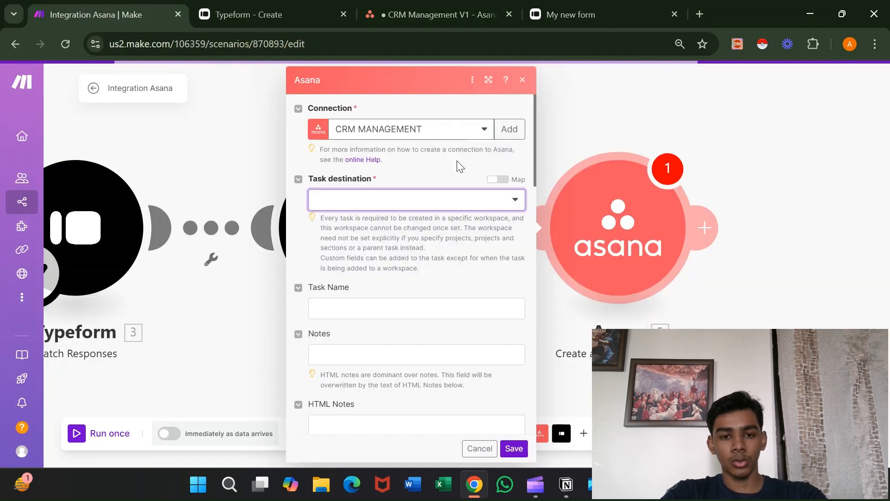
Set the Asana module's destination to Projects in My workspace and tick CRM Management V1.
{"action": "left_click", "coordinate": [503, 201]}
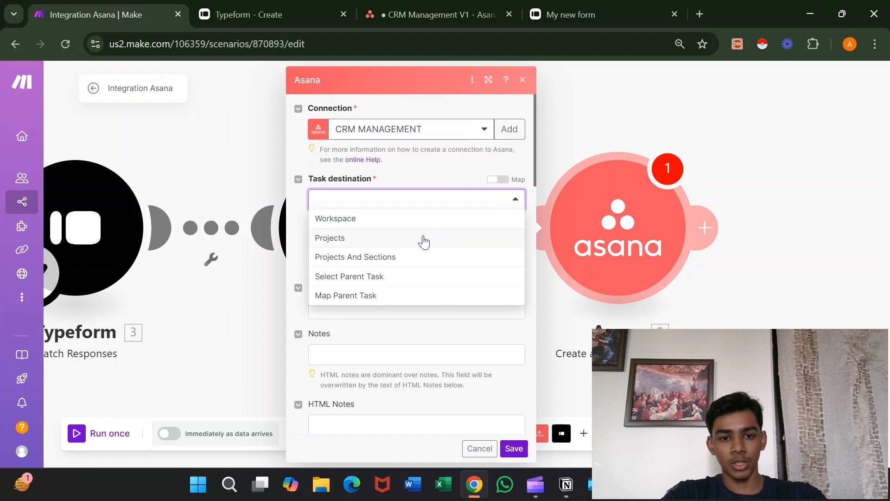
{"action": "left_click", "coordinate": [424, 238]}
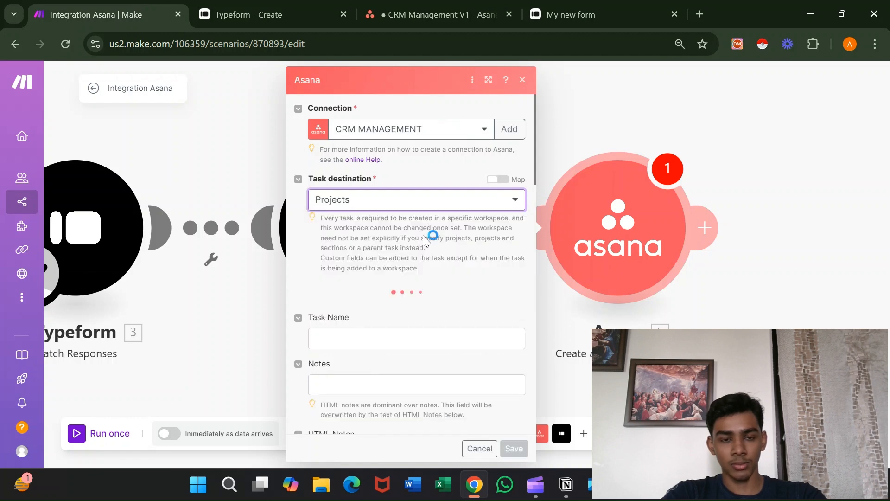
{"action": "left_click", "coordinate": [416, 6]}
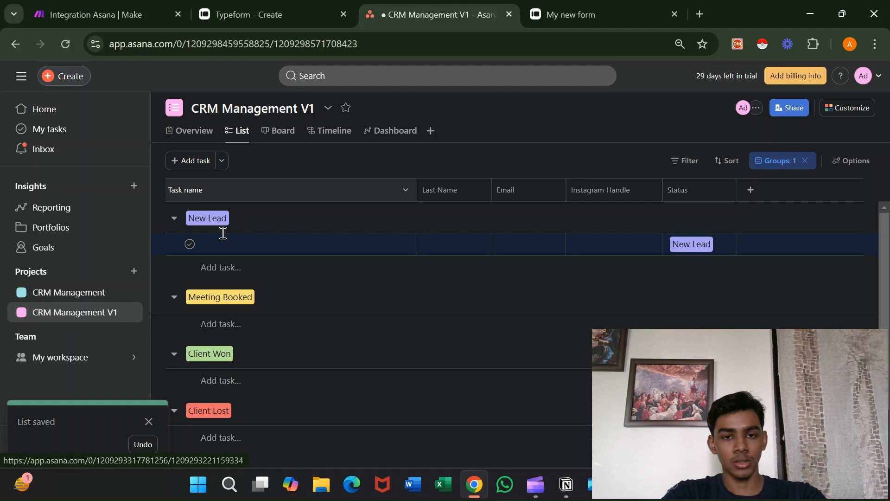
{"action": "left_click", "coordinate": [139, 14]}
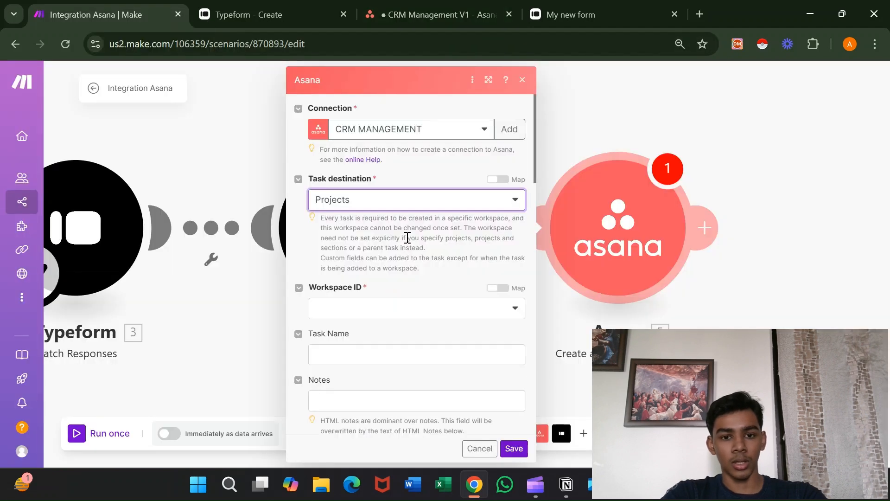
{"action": "left_click", "coordinate": [429, 309]}
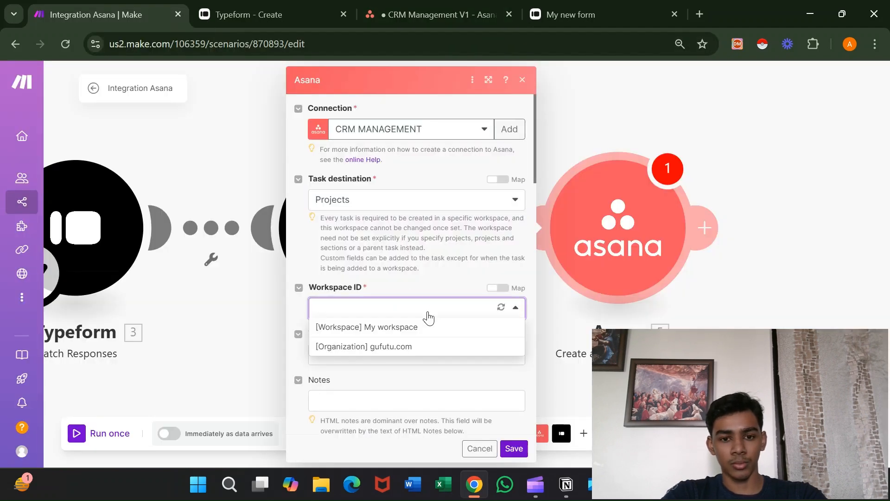
{"action": "left_click", "coordinate": [425, 327]}
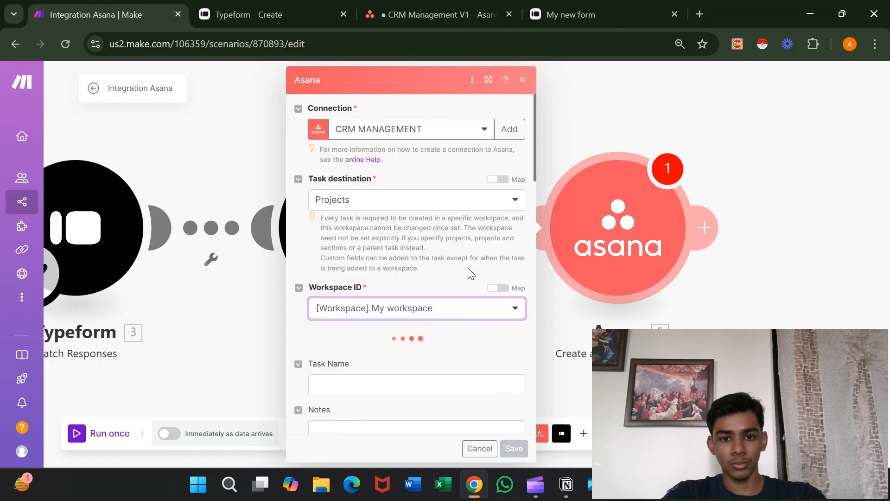
{"action": "scroll", "coordinate": [468, 269], "scroll_direction": "down", "scroll_amount": 2}
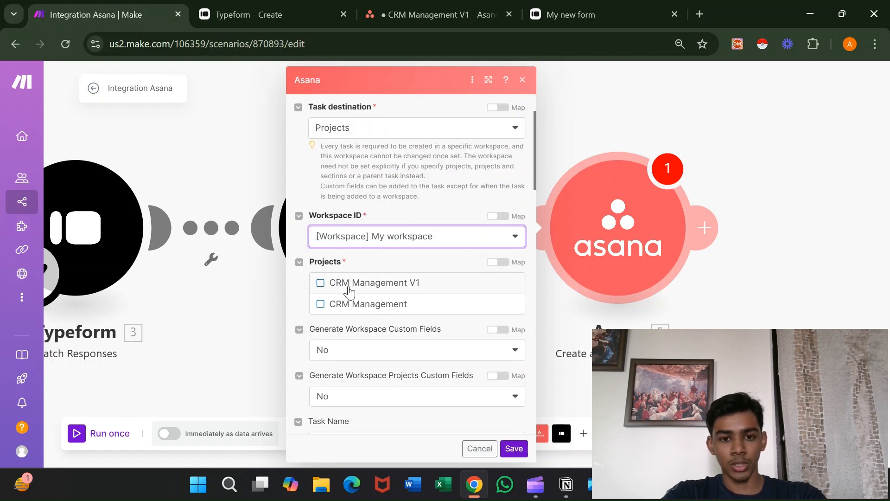
{"action": "left_click", "coordinate": [320, 284]}
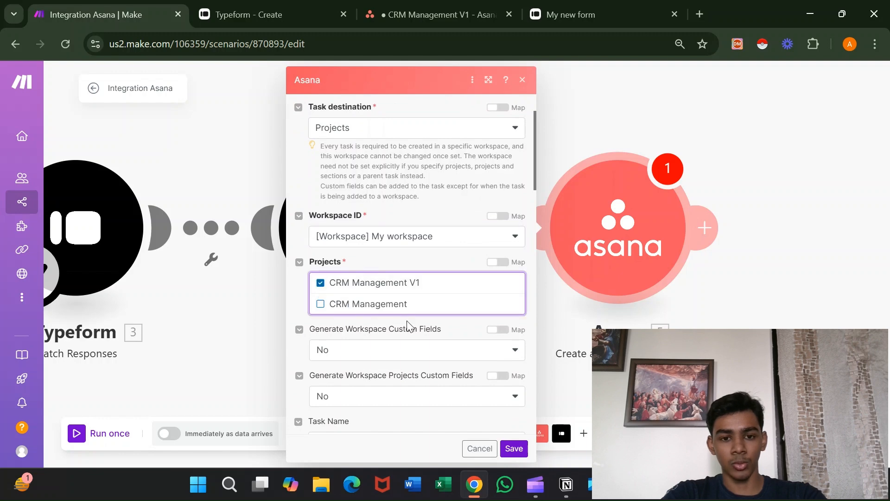
{"action": "scroll", "coordinate": [408, 325], "scroll_direction": "down", "scroll_amount": 2}
{"action": "left_click", "coordinate": [424, 325]}
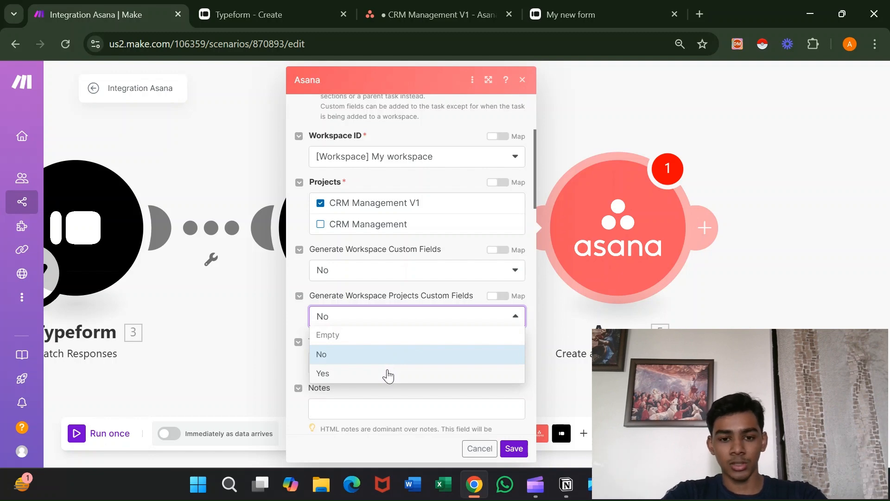
Set Generate Workspace Projects Custom Fields to Yes and select the Last Name field.
{"action": "left_click", "coordinate": [388, 374]}
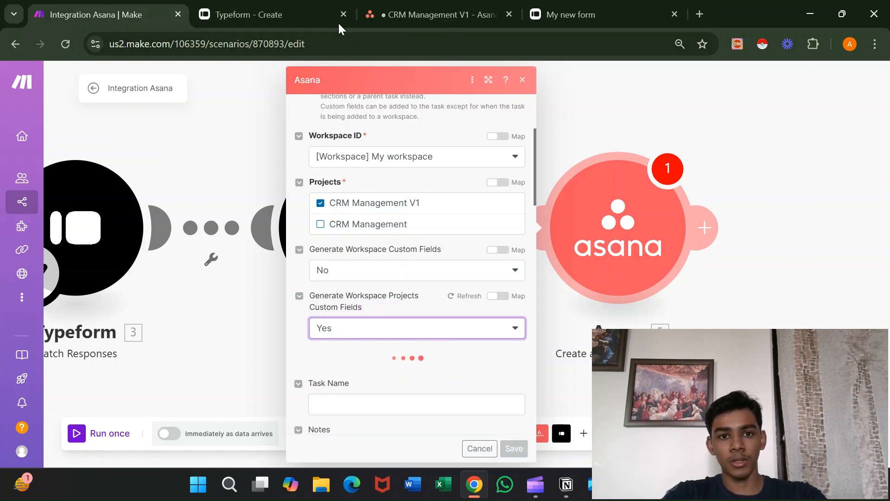
{"action": "scroll", "coordinate": [444, 235], "scroll_direction": "down", "scroll_amount": 3}
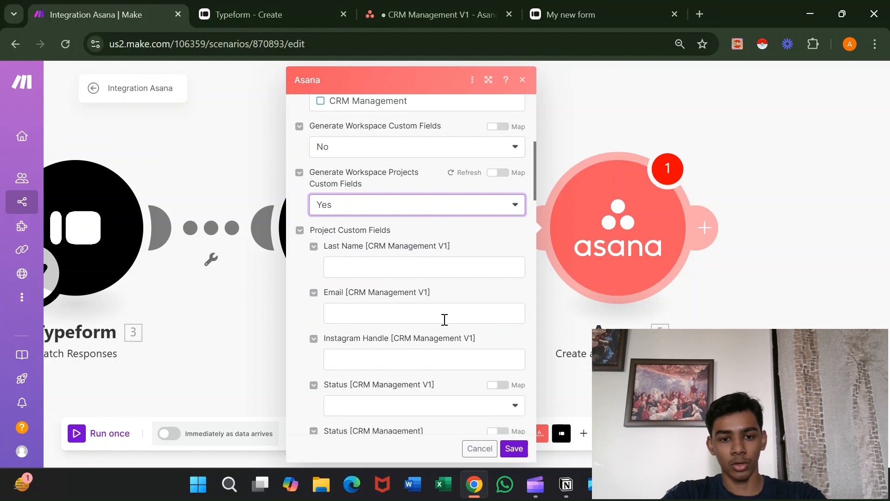
{"action": "scroll", "coordinate": [441, 391], "scroll_direction": "down", "scroll_amount": 1}
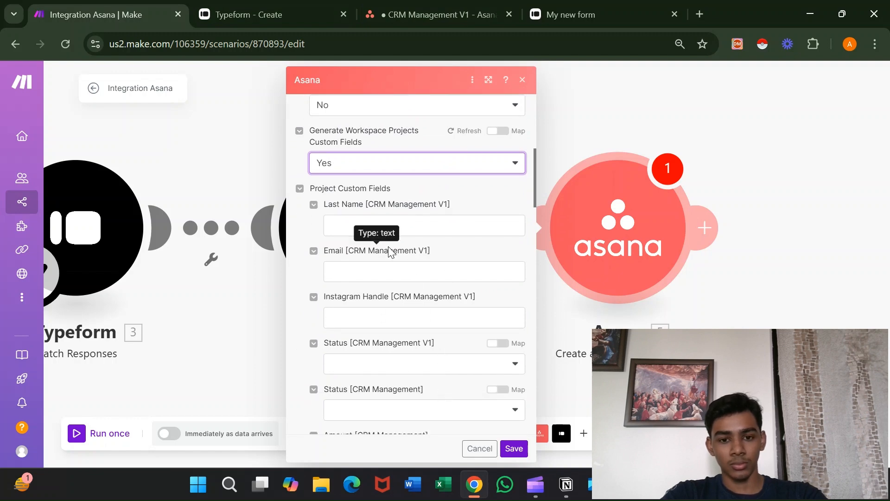
{"action": "scroll", "coordinate": [408, 421], "scroll_direction": "down", "scroll_amount": 1}
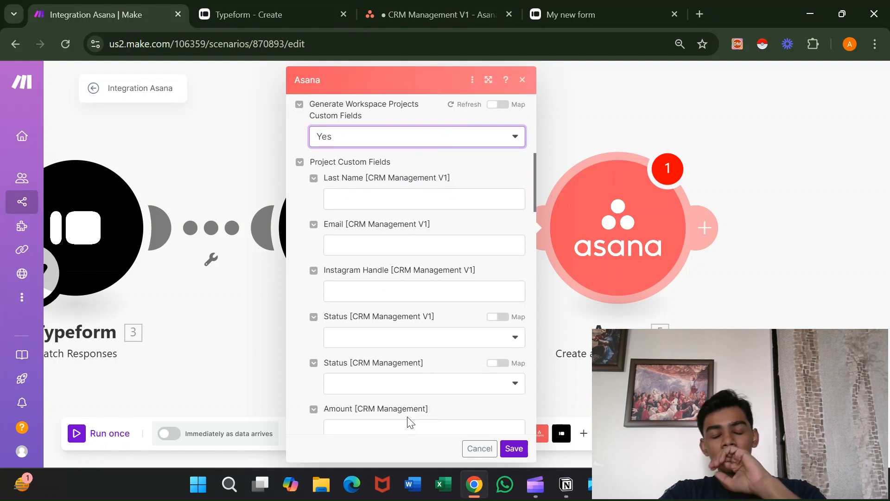
{"action": "left_click", "coordinate": [383, 204]}
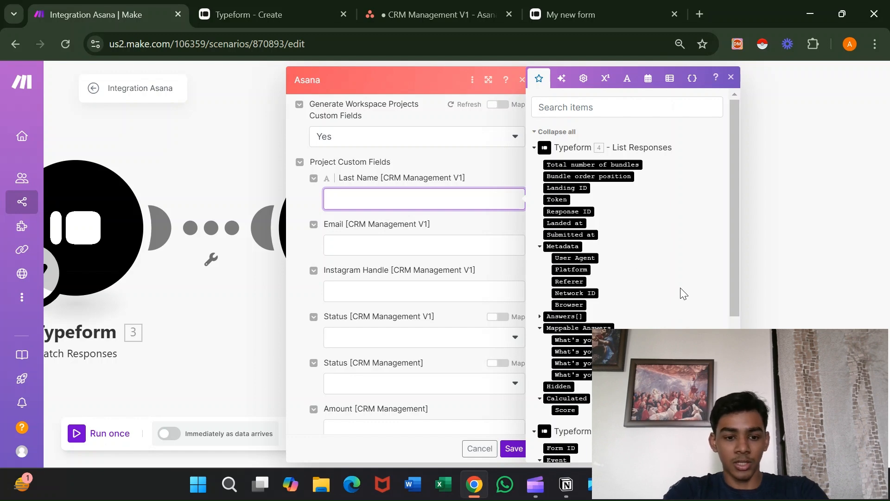
Clear the stray text and map Last Name, Email and Instagram Handle to their Typeform answers.
{"action": "type", "text": "hari"}
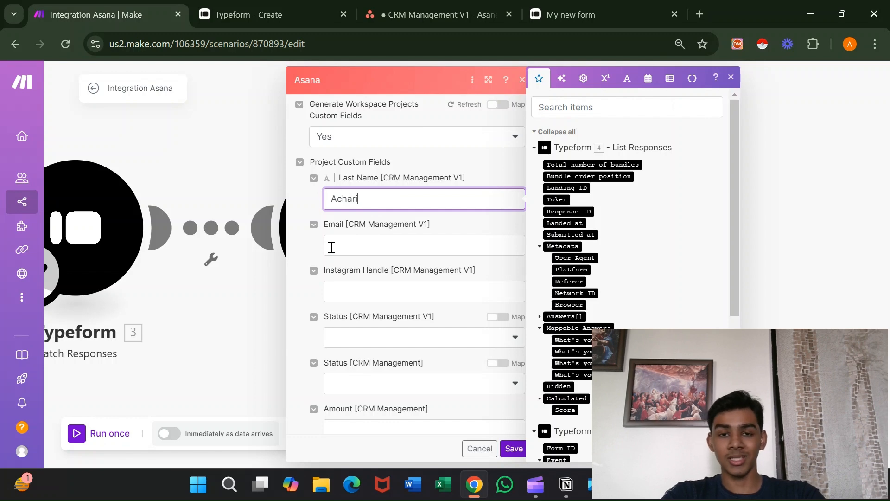
{"action": "double_click", "coordinate": [384, 195]}
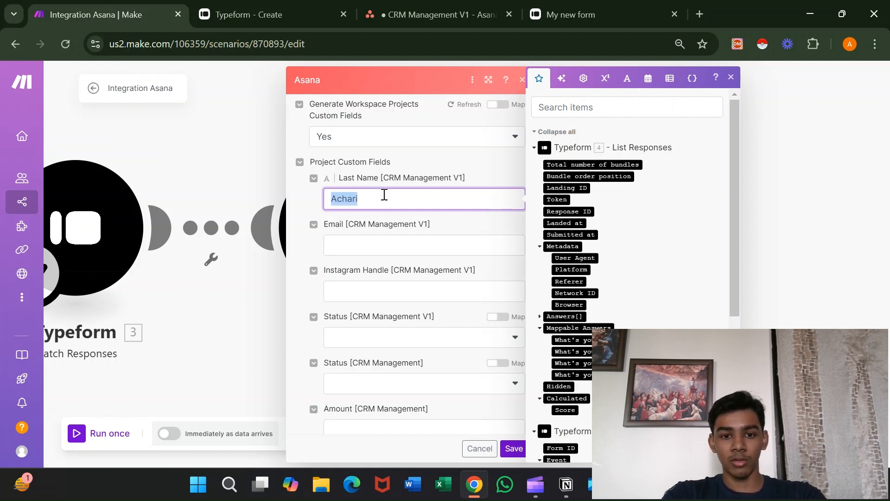
{"action": "key", "text": "BackSpace"}
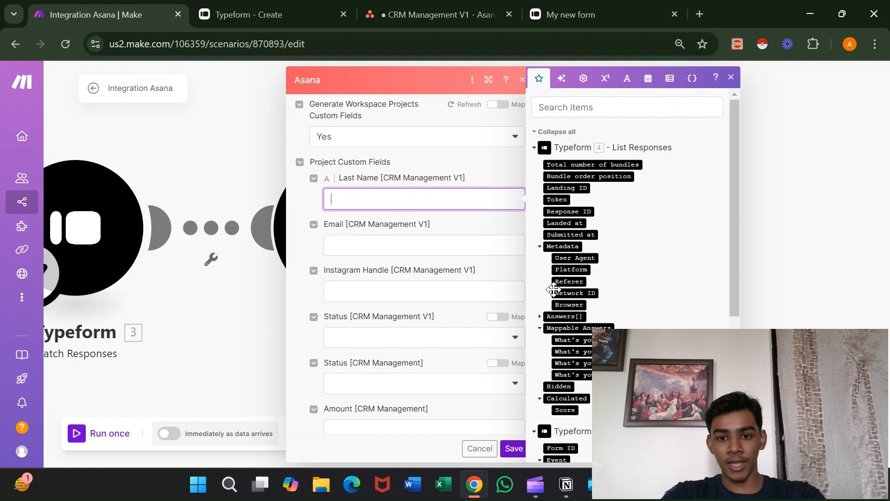
{"action": "left_click", "coordinate": [570, 351]}
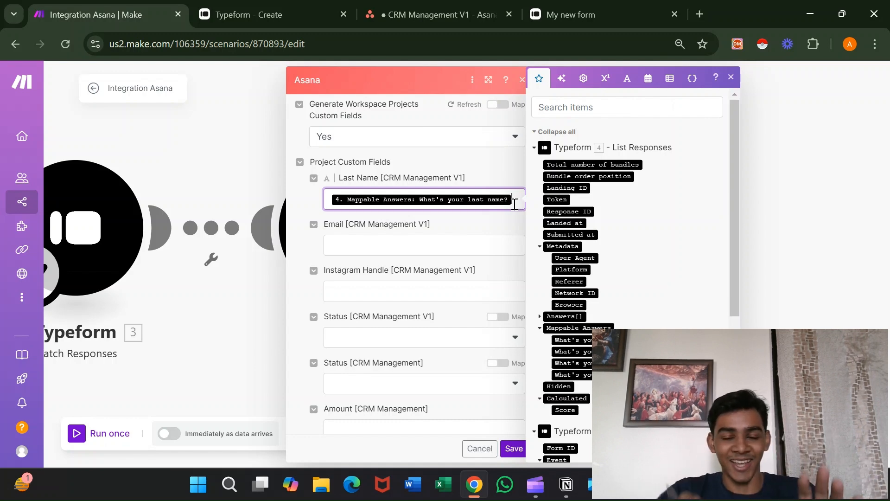
{"action": "left_click", "coordinate": [420, 254]}
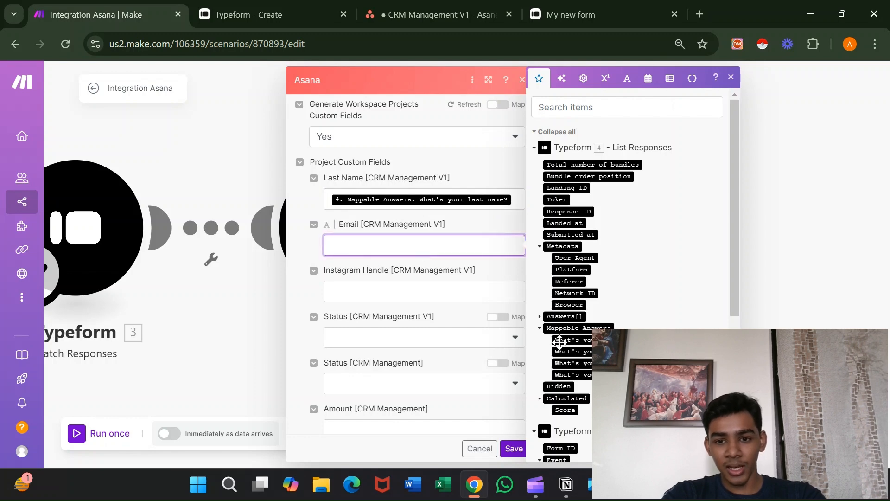
{"action": "left_click", "coordinate": [577, 363]}
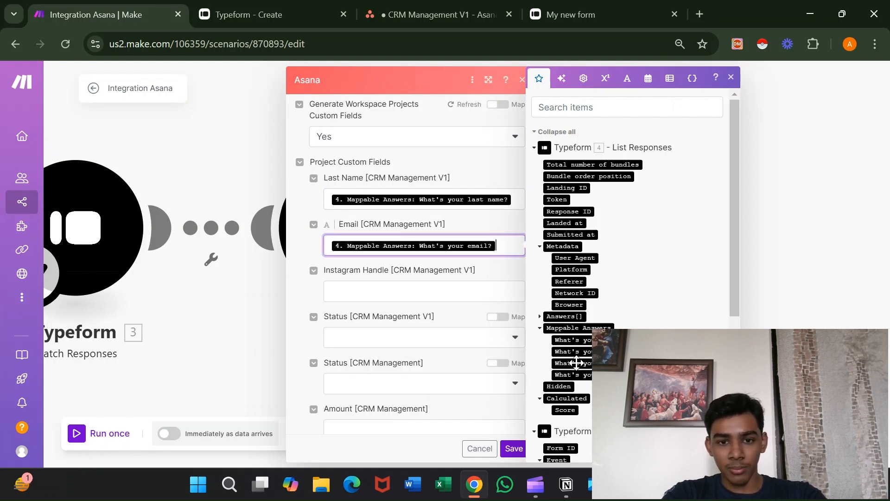
{"action": "left_click", "coordinate": [434, 291]}
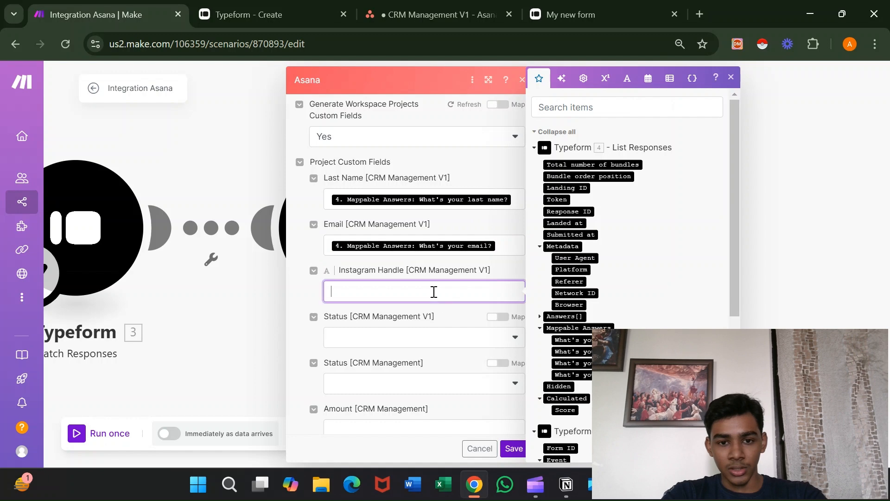
{"action": "left_click", "coordinate": [576, 375]}
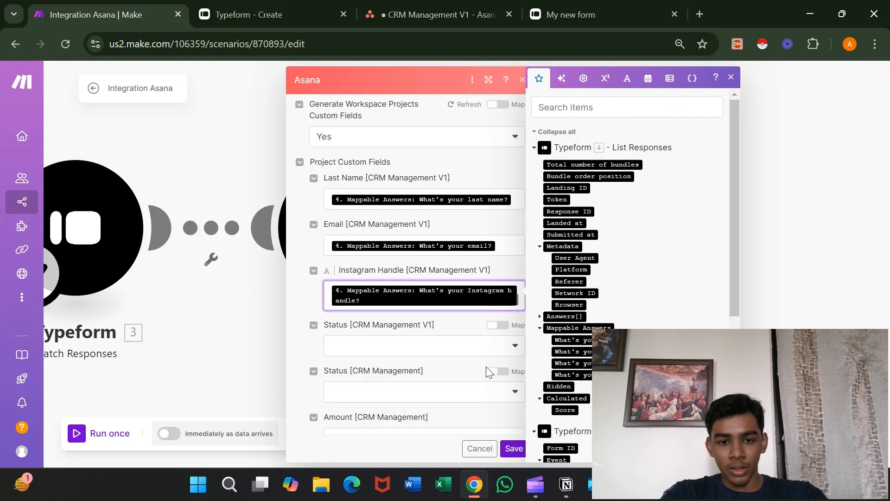
{"action": "scroll", "coordinate": [486, 371], "scroll_direction": "down", "scroll_amount": 1}
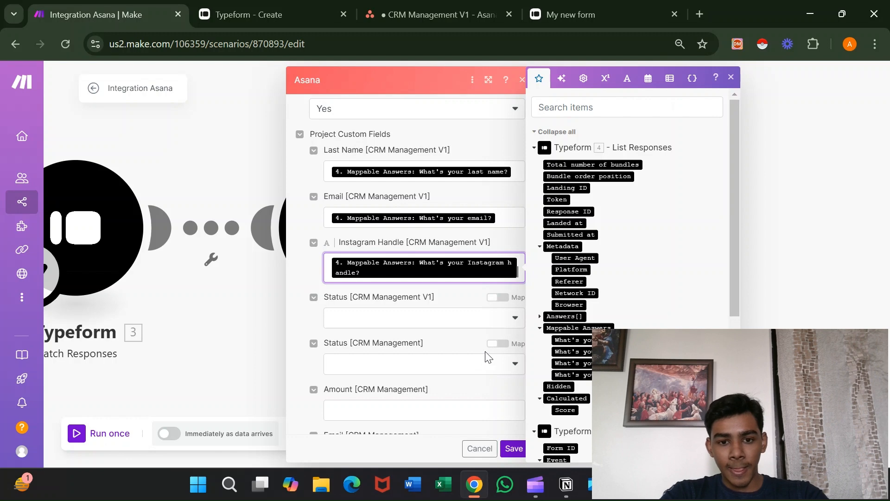
{"action": "scroll", "coordinate": [487, 357], "scroll_direction": "down", "scroll_amount": 1}
{"action": "scroll", "coordinate": [487, 357], "scroll_direction": "down", "scroll_amount": 1}
{"action": "scroll", "coordinate": [487, 357], "scroll_direction": "up", "scroll_amount": 2}
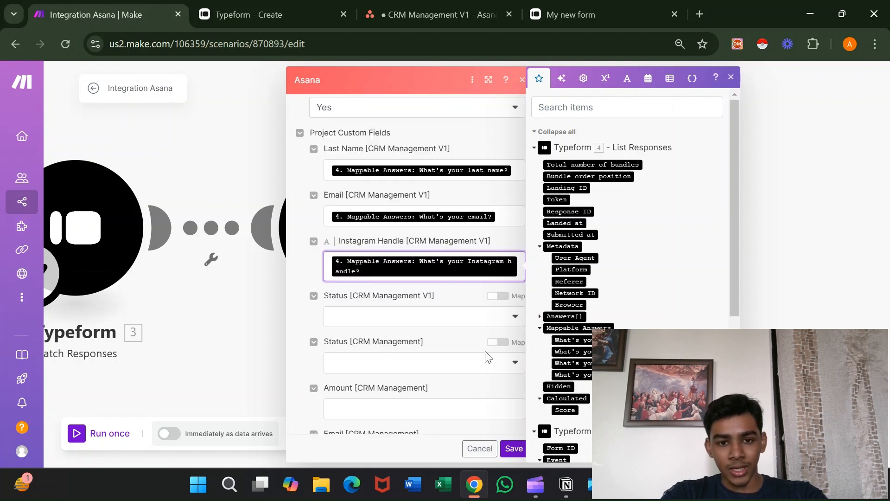
{"action": "scroll", "coordinate": [459, 349], "scroll_direction": "up", "scroll_amount": 1}
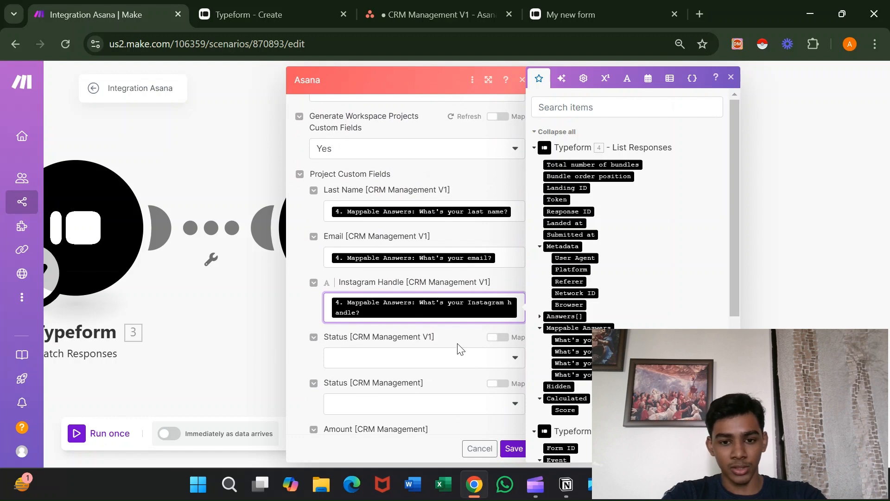
{"action": "scroll", "coordinate": [461, 350], "scroll_direction": "up", "scroll_amount": 1}
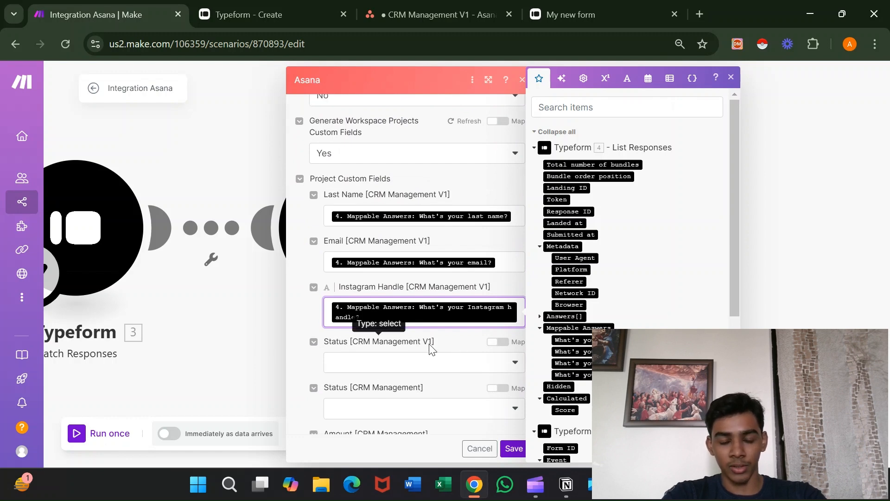
Set Status [CRM Management V1] to New Lead and save the Asana module.
{"action": "left_click", "coordinate": [441, 371]}
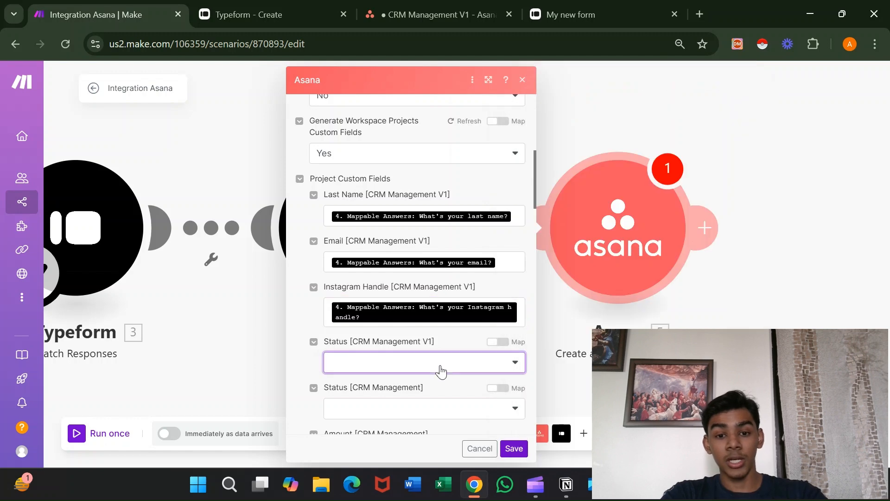
{"action": "left_click", "coordinate": [427, 378]}
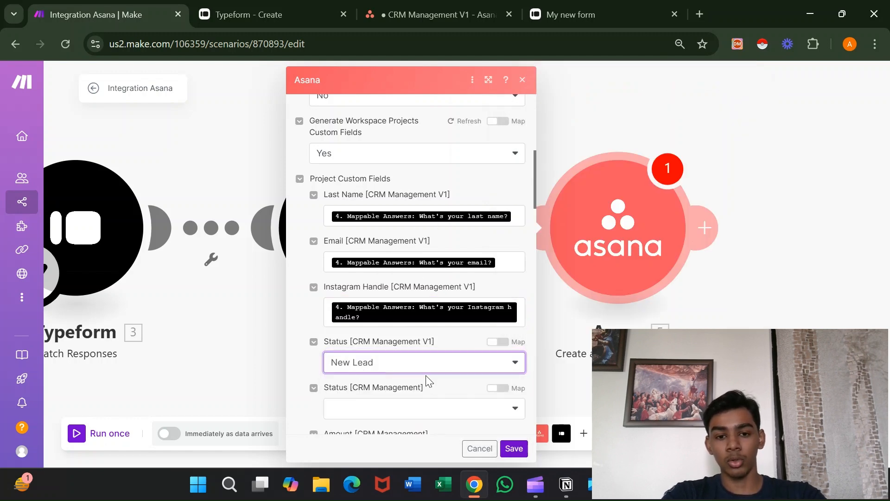
{"action": "left_click", "coordinate": [520, 448]}
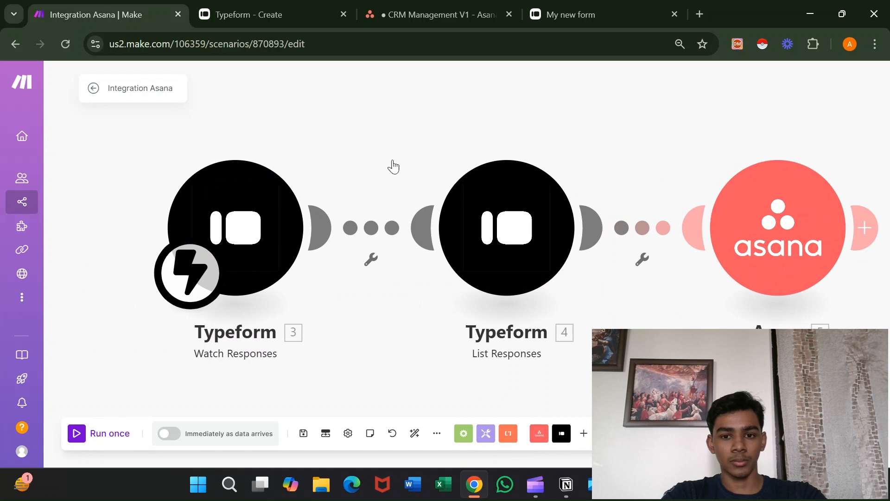
Rename the scenario to 'Typeform Filled-> Asana Entry' and start a single run awaiting data.
{"action": "left_click", "coordinate": [171, 90]}
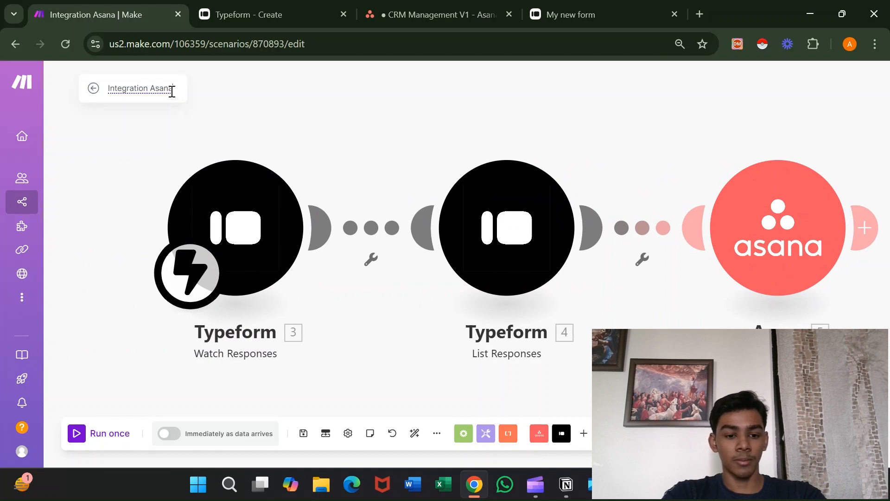
{"action": "key", "text": "ctrl+a"}
{"action": "key", "text": "BackSpace"}
{"action": "type", "text": "Ty"}
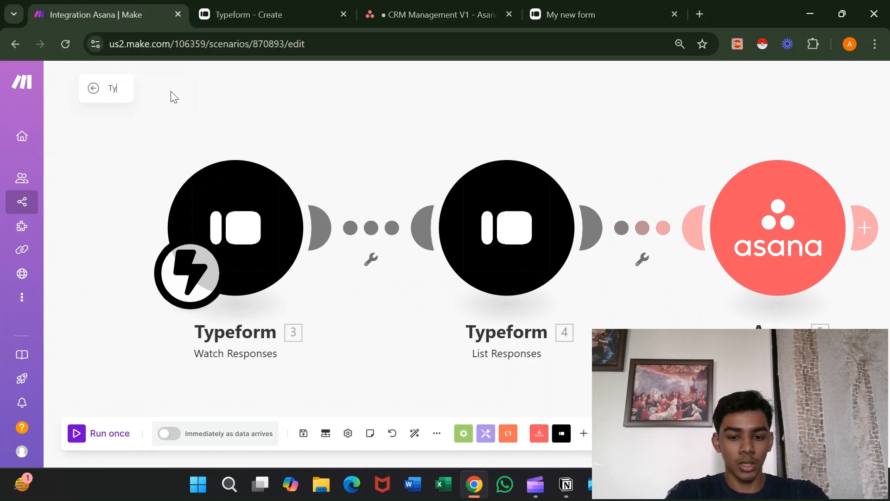
{"action": "type", "text": "peform "}
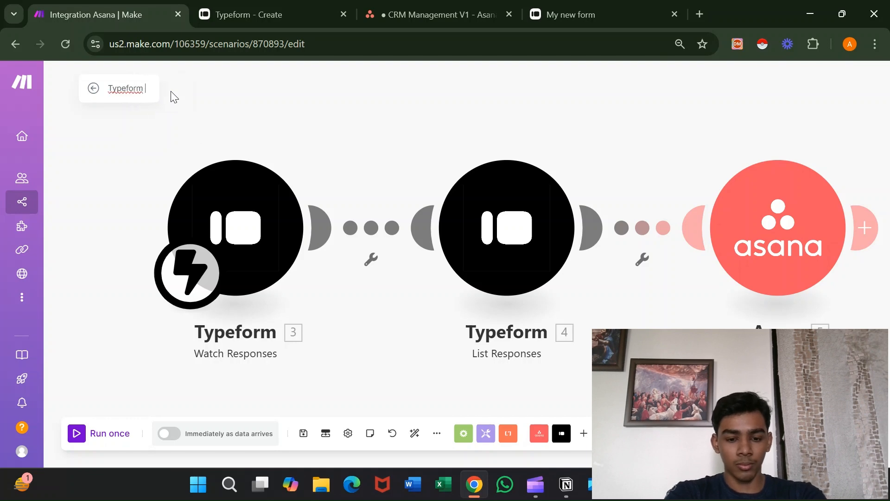
{"action": "type", "text": "Folled"}
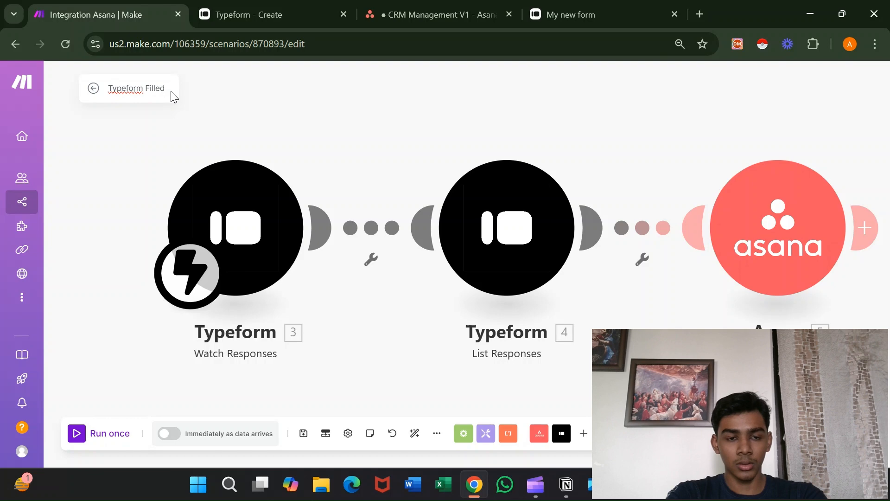
{"action": "type", "text": "-"}
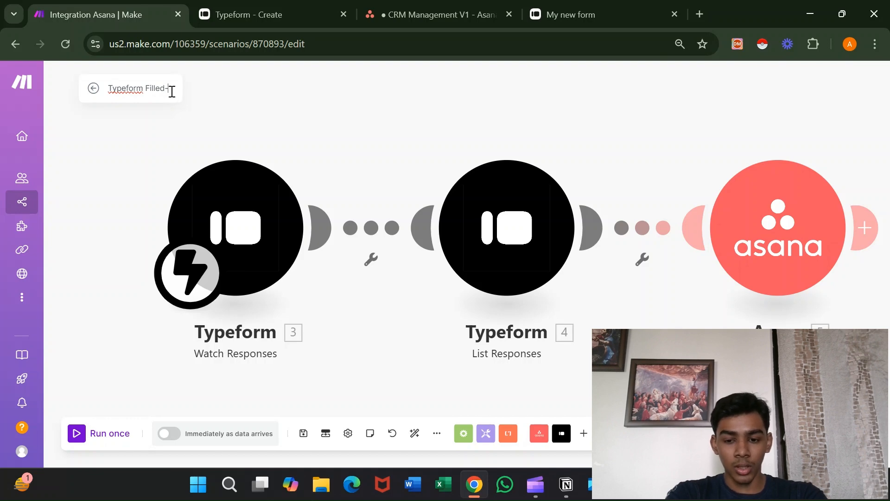
{"action": "type", "text": ">"}
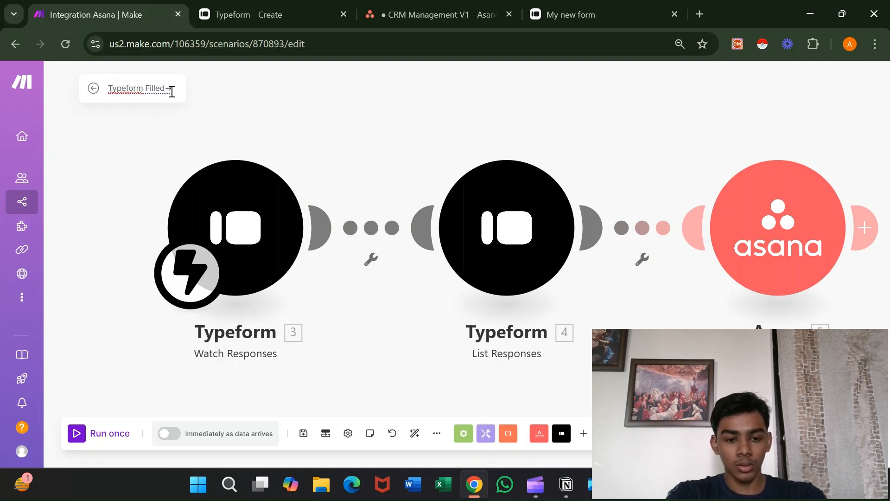
{"action": "type", "text": "Asa"}
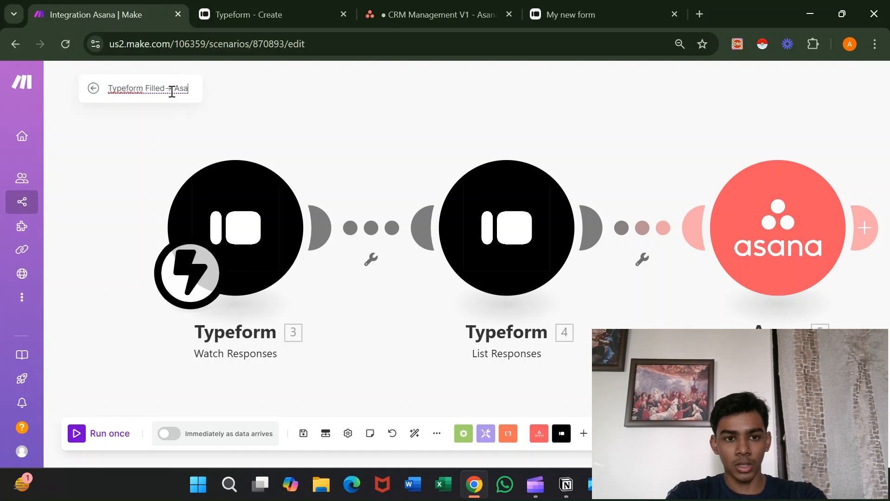
{"action": "type", "text": "na Entry"}
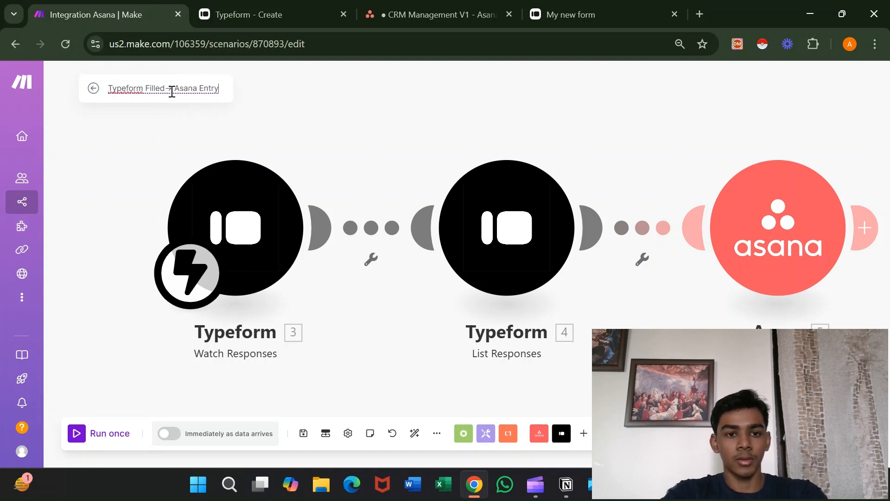
{"action": "left_click", "coordinate": [388, 93]}
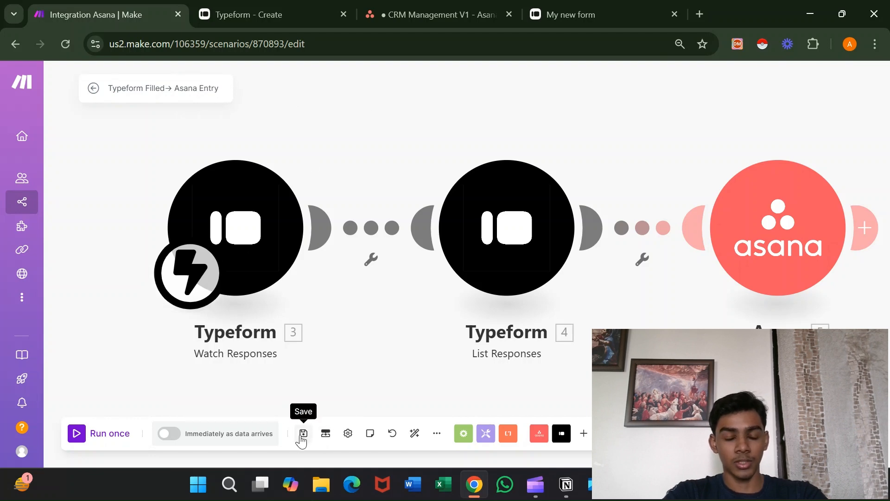
{"action": "scroll", "coordinate": [444, 389], "scroll_direction": "right", "scroll_amount": 1}
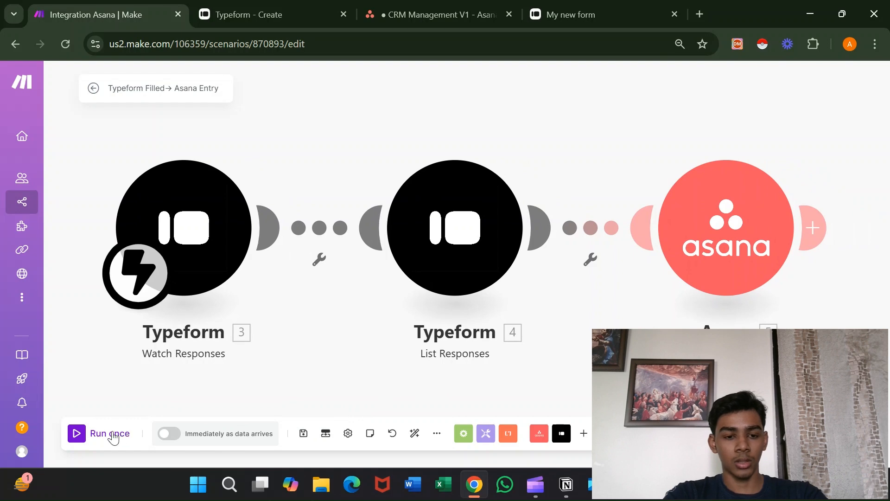
{"action": "left_click", "coordinate": [112, 435]}
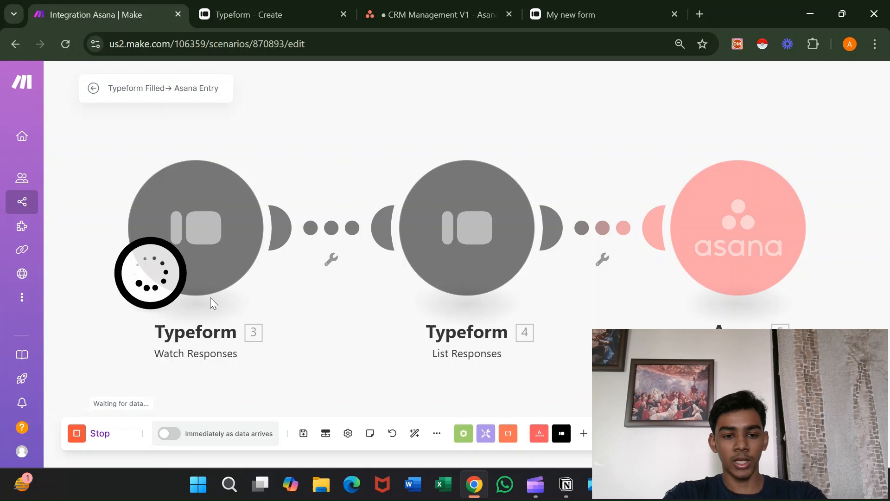
Answer the test form's first-name and last-name questions with the tester's name.
{"action": "left_click", "coordinate": [562, 6]}
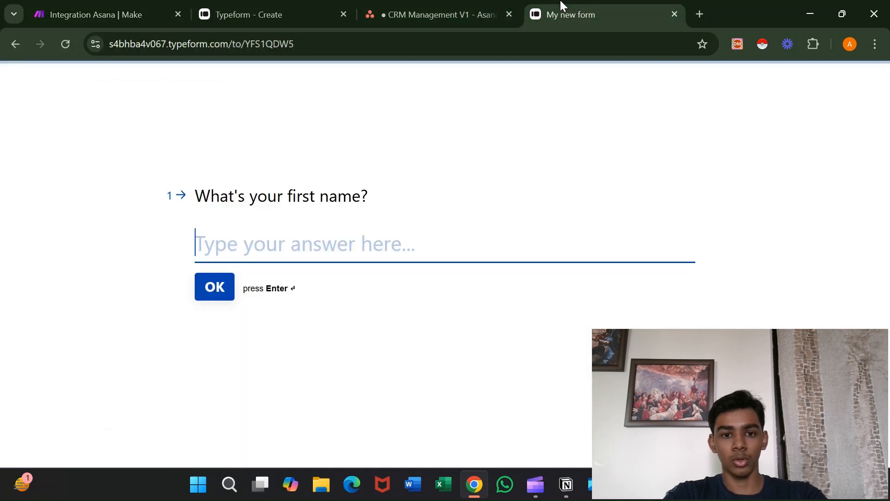
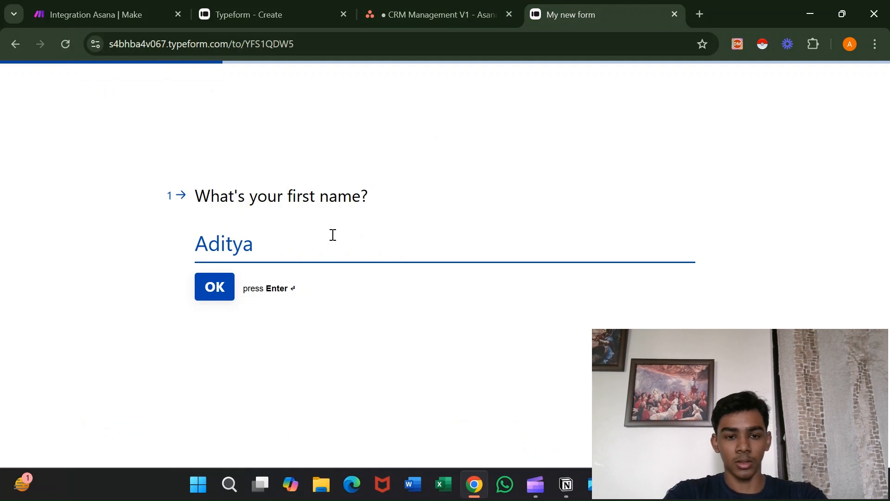
{"action": "key", "text": "Return"}
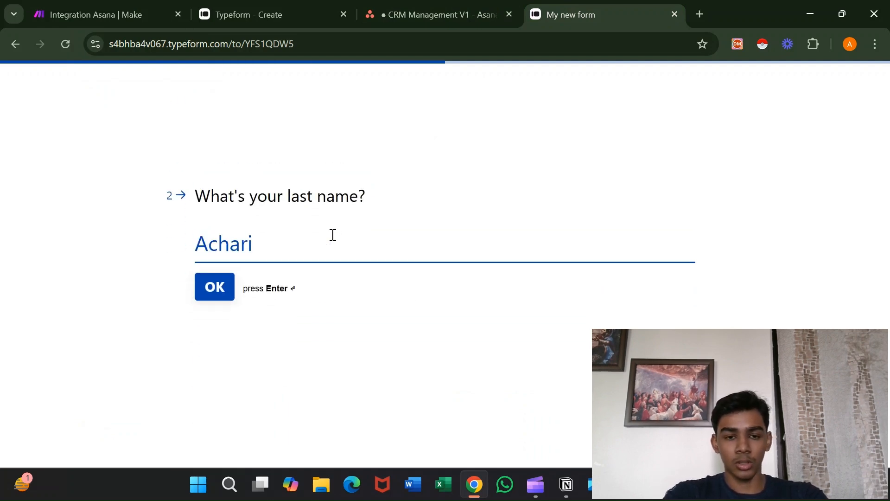
{"action": "key", "text": "Return"}
Fill the email from autofill, add the Instagram handle, and submit the form.
{"action": "left_click", "coordinate": [309, 253]}
{"action": "type", "text": "ad"}
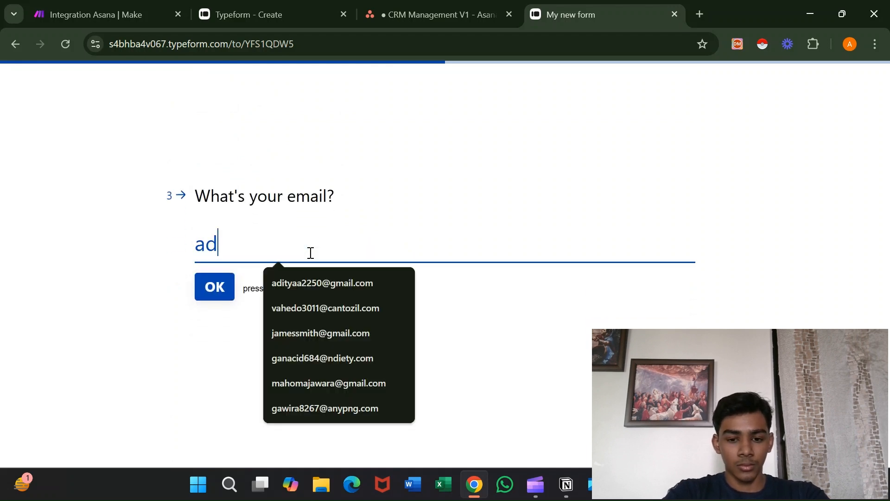
{"action": "type", "text": "itya"}
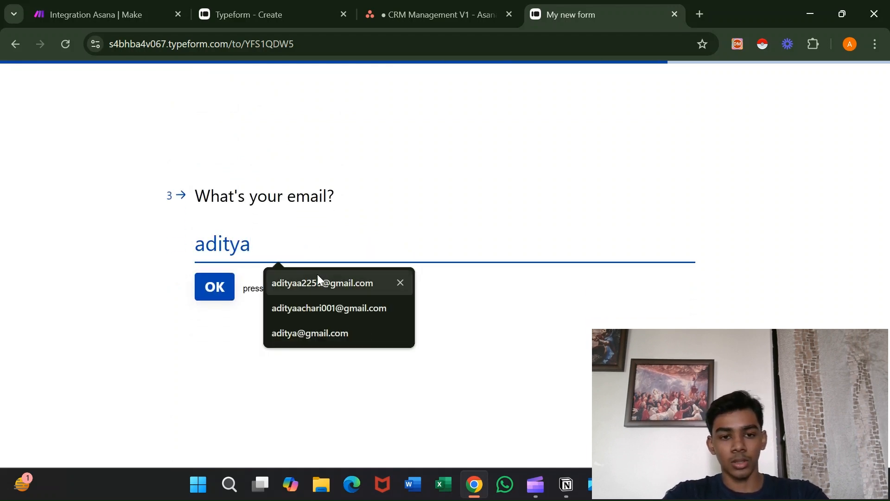
{"action": "left_click", "coordinate": [317, 280]}
{"action": "left_click", "coordinate": [226, 288]}
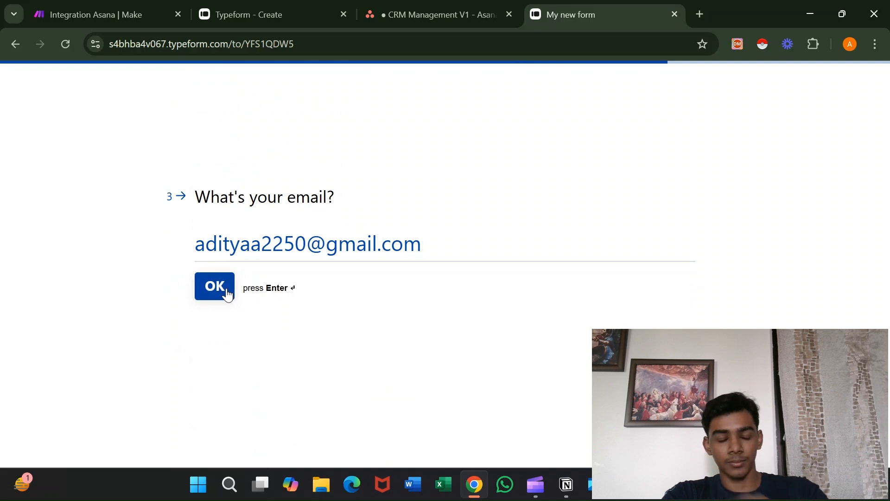
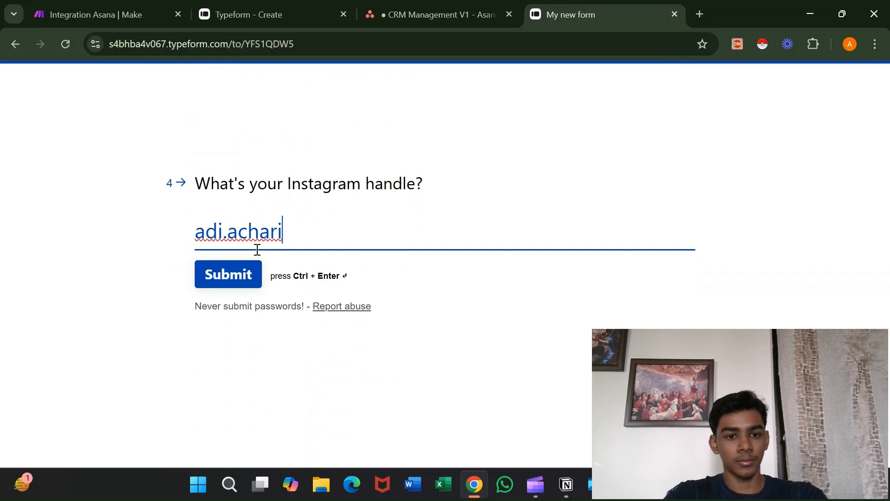
{"action": "left_click", "coordinate": [209, 268]}
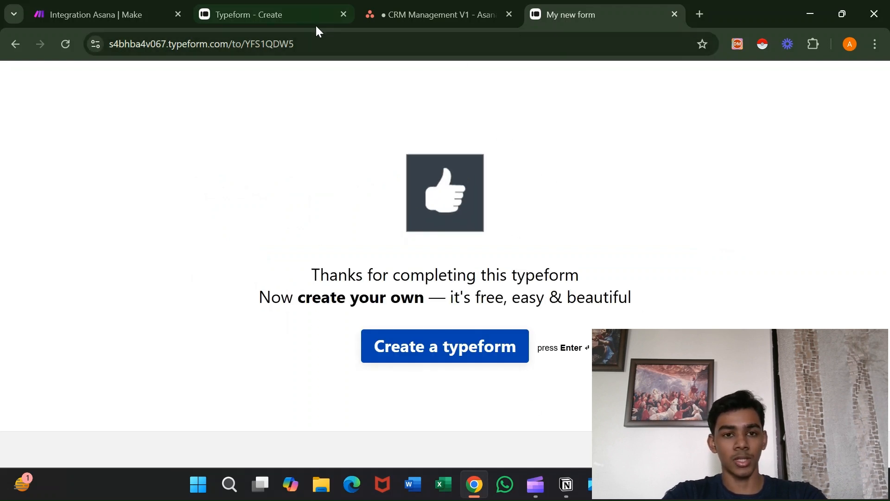
{"action": "left_click", "coordinate": [119, 7]}
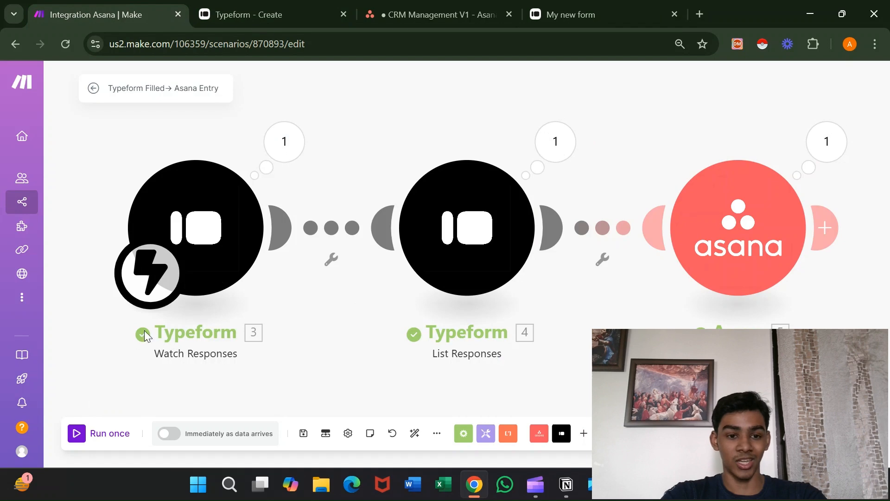
Review the Typeform trigger's output bundle and its Mappable Answers, then close the inspector.
{"action": "left_click", "coordinate": [290, 145]}
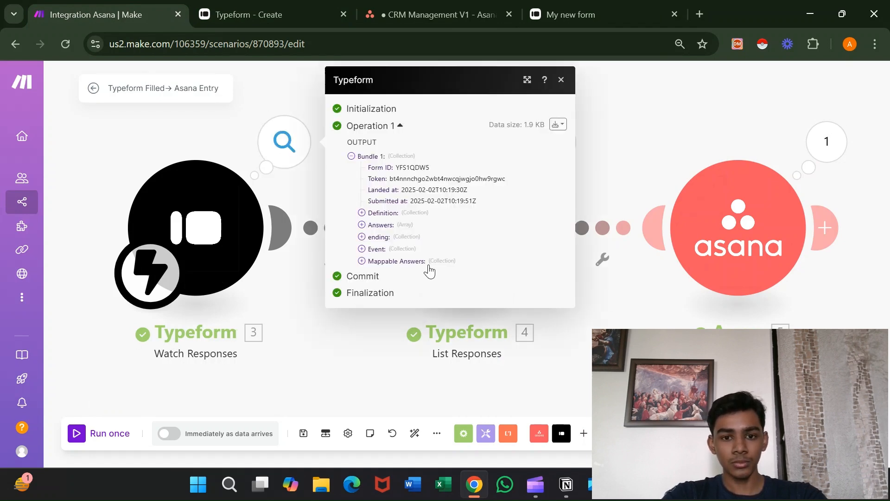
{"action": "left_click", "coordinate": [420, 262]}
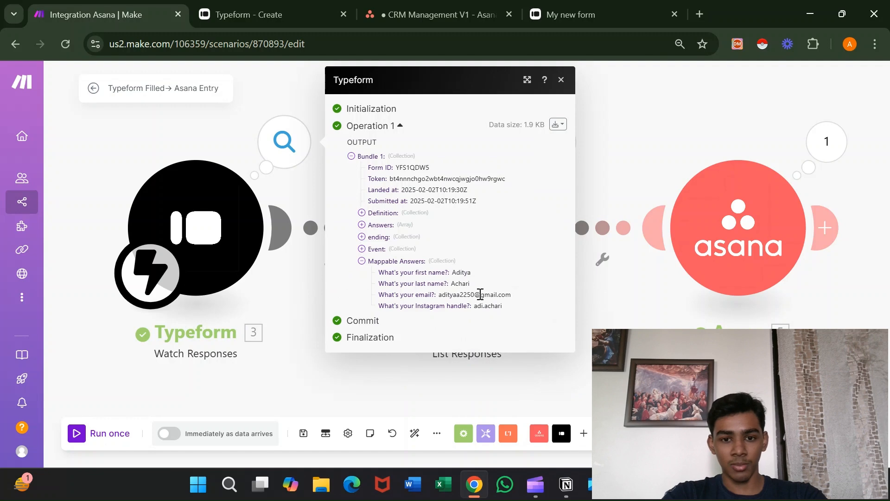
{"action": "left_click", "coordinate": [612, 309]}
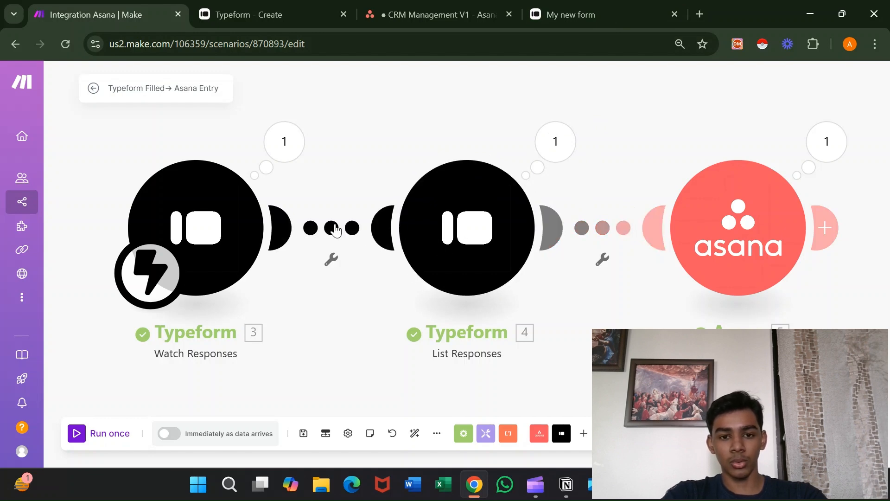
Unlink Watch Responses and keep List Responses as the scheduled starting module.
{"action": "right_click", "coordinate": [336, 229]}
{"action": "left_click", "coordinate": [365, 252]}
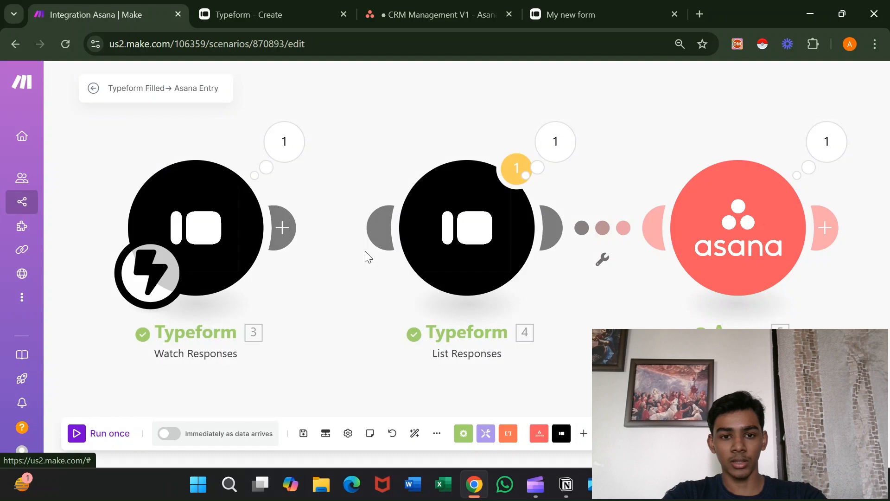
{"action": "left_click_drag", "start_coordinate": [148, 262], "coordinate": [429, 263]}
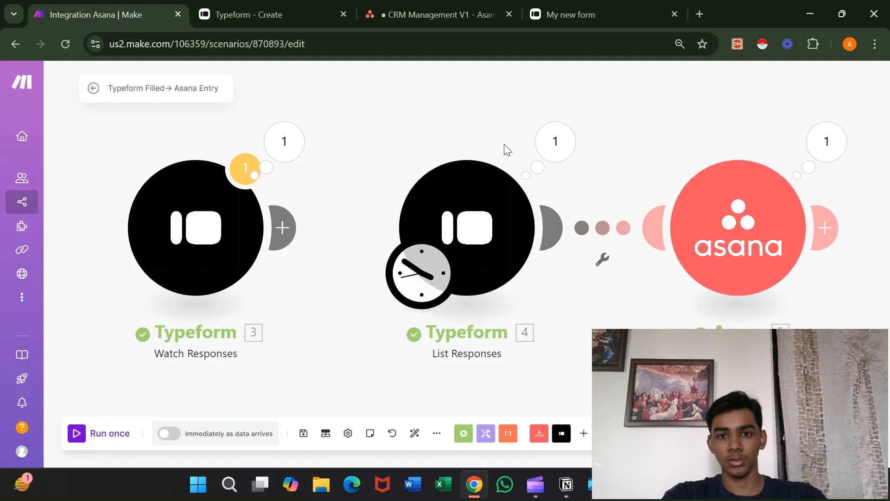
{"action": "left_click_drag", "start_coordinate": [424, 273], "coordinate": [214, 254]}
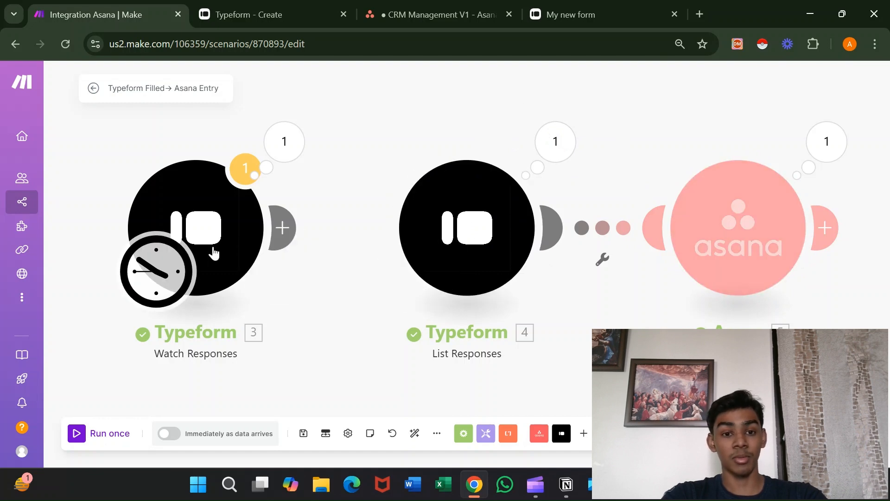
{"action": "left_click_drag", "start_coordinate": [282, 227], "coordinate": [385, 230]}
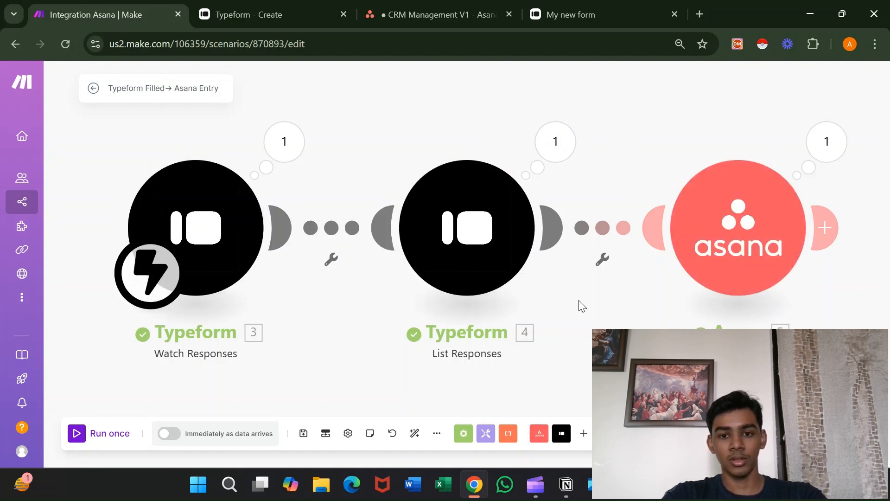
{"action": "key", "text": "ctrl+z"}
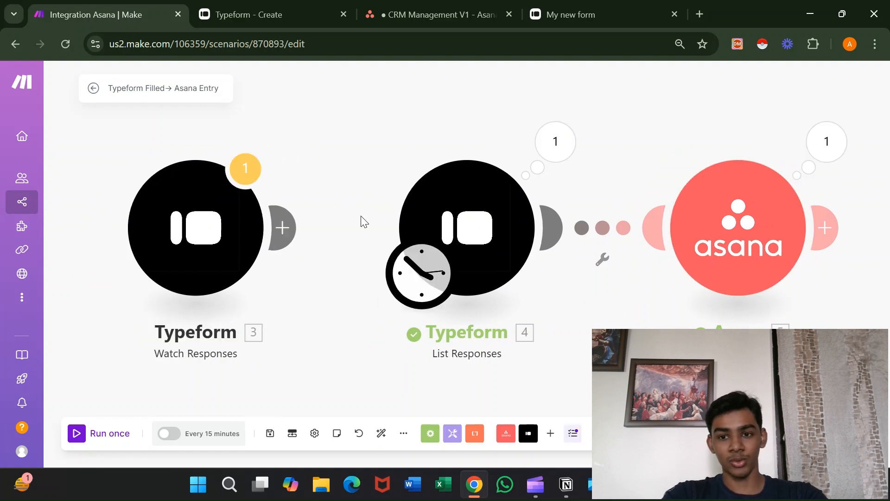
{"action": "left_click", "coordinate": [419, 18]}
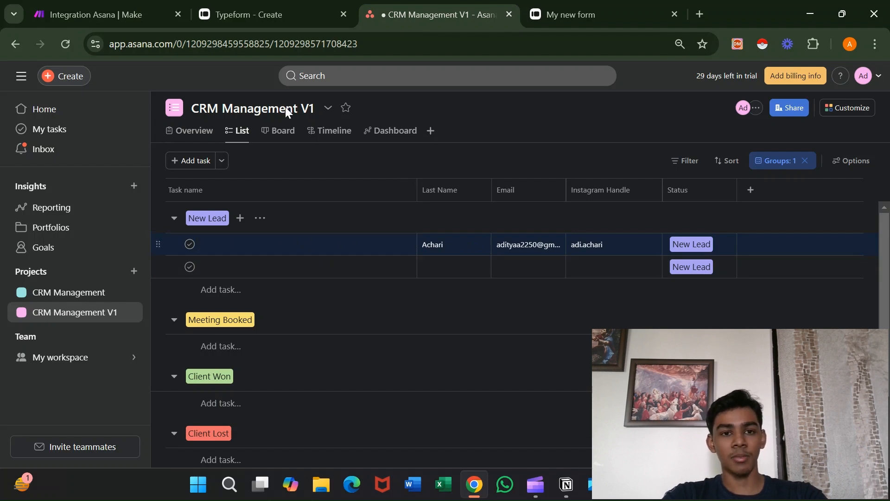
Map the Asana Task Name to the 'What's your first name?' answer and run once.
{"action": "left_click", "coordinate": [156, 12]}
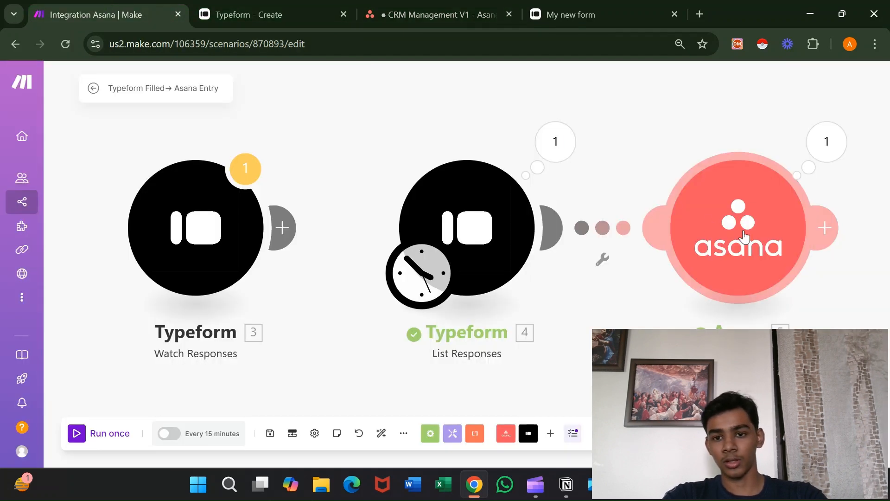
{"action": "left_click", "coordinate": [742, 239]}
{"action": "scroll", "coordinate": [570, 320], "scroll_direction": "down", "scroll_amount": 5}
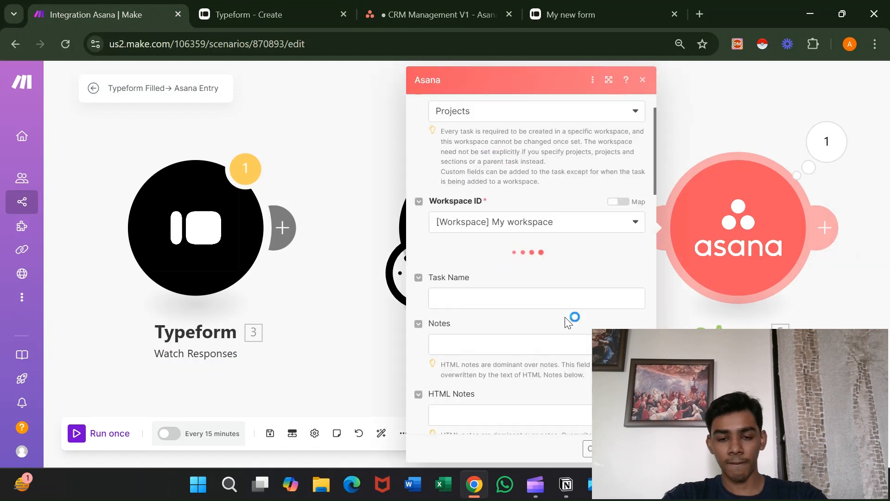
{"action": "scroll", "coordinate": [567, 320], "scroll_direction": "down", "scroll_amount": 2}
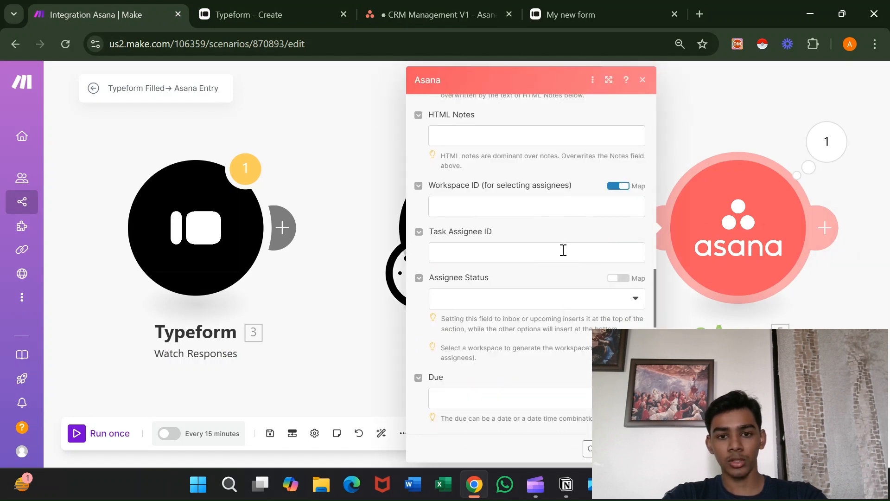
{"action": "scroll", "coordinate": [564, 252], "scroll_direction": "up", "scroll_amount": 5}
{"action": "scroll", "coordinate": [565, 255], "scroll_direction": "up", "scroll_amount": 1}
{"action": "left_click", "coordinate": [534, 262]}
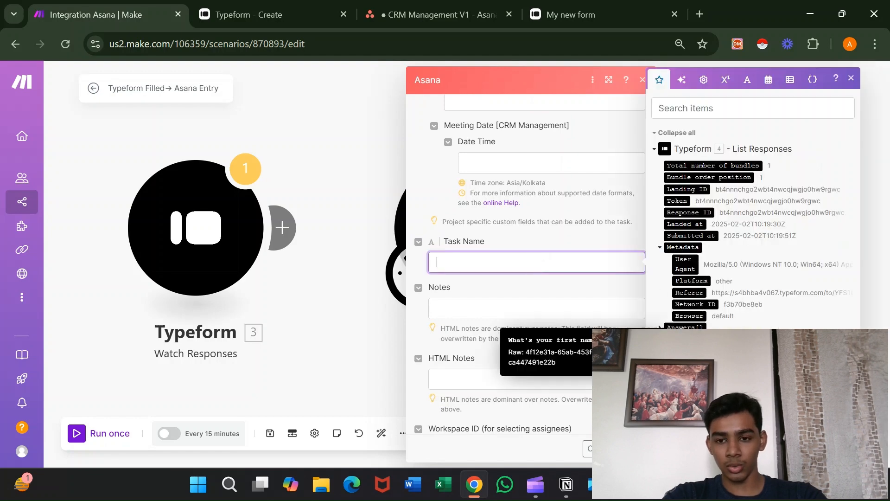
{"action": "left_click", "coordinate": [714, 351]}
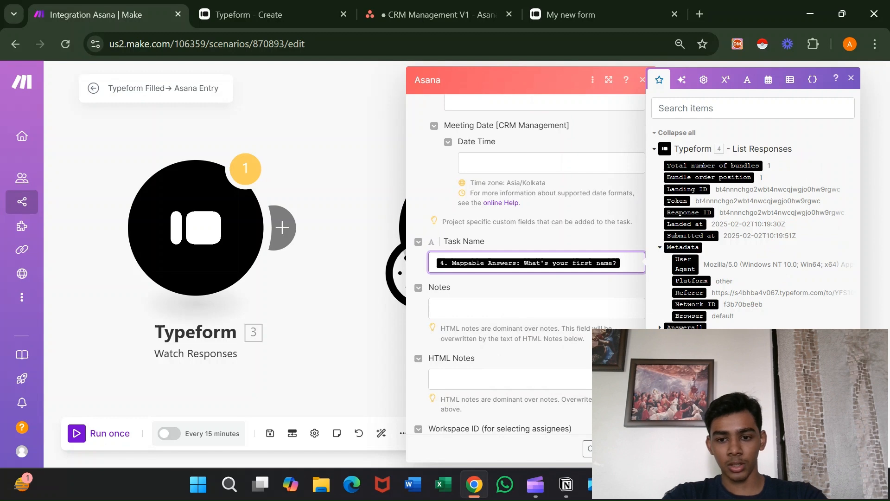
{"action": "left_click", "coordinate": [632, 448]}
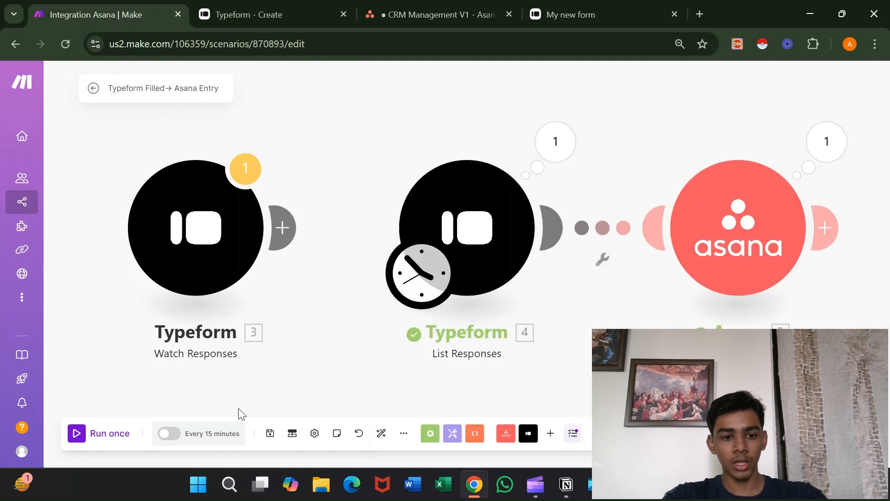
{"action": "left_click", "coordinate": [110, 433]}
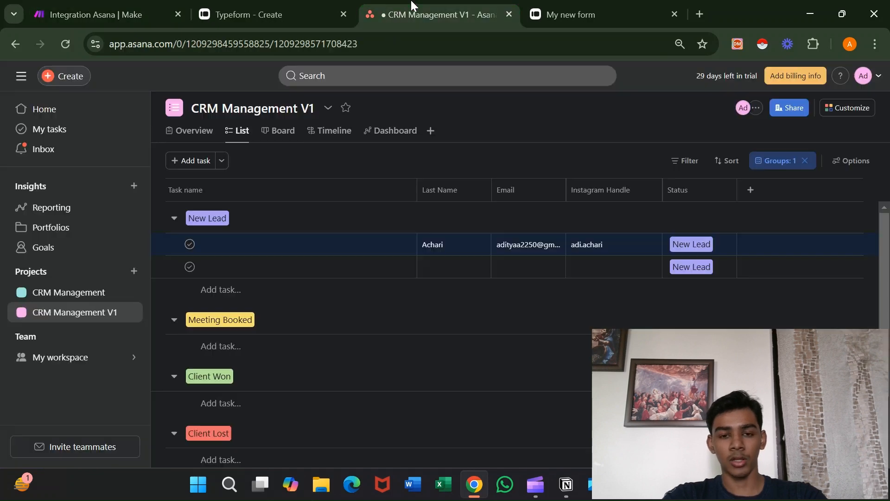
Check the new task under New Lead in Asana and open the Customize panel.
{"action": "left_click", "coordinate": [412, 7]}
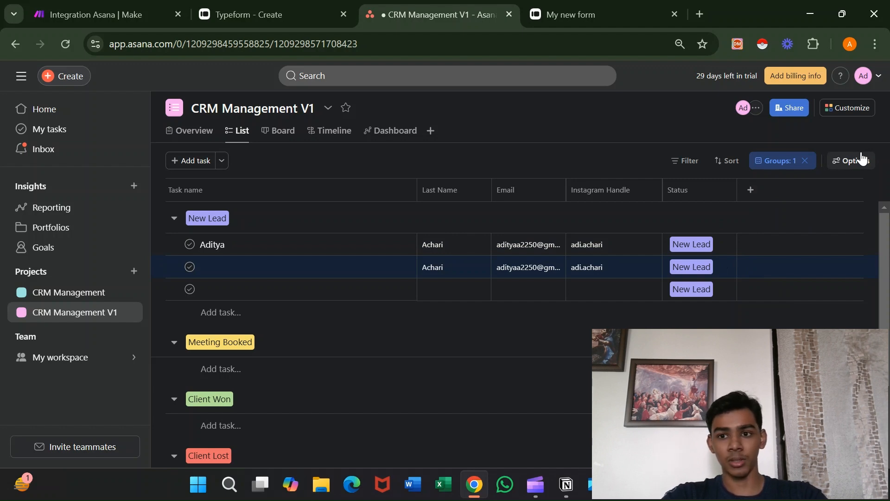
{"action": "left_click", "coordinate": [849, 113]}
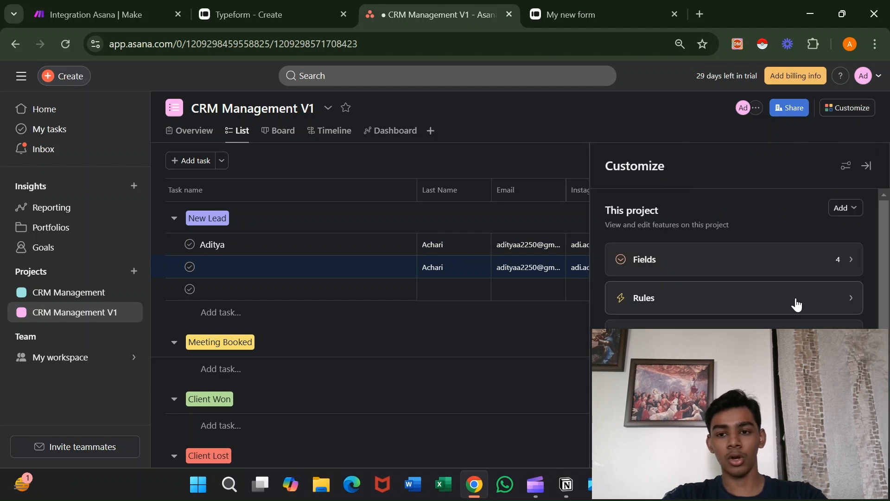
Browse the project's rule templates, then close them and the Rules panel without adding a rule.
{"action": "left_click", "coordinate": [800, 305]}
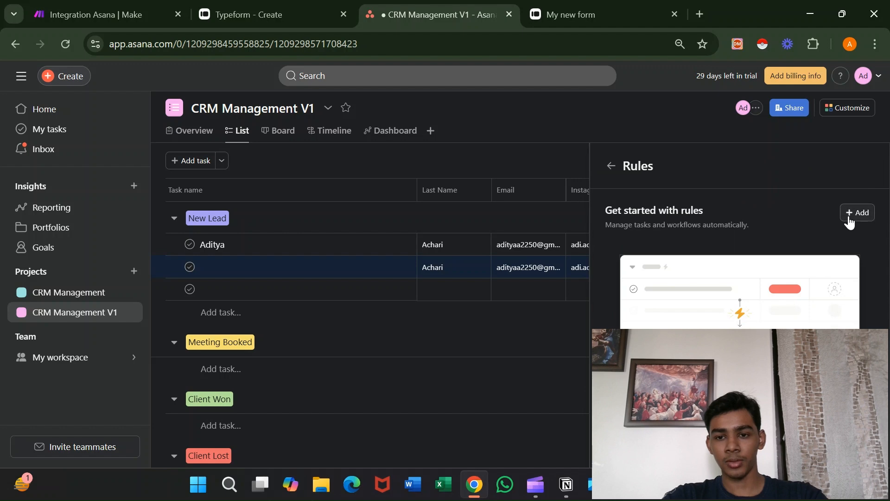
{"action": "left_click", "coordinate": [857, 212]}
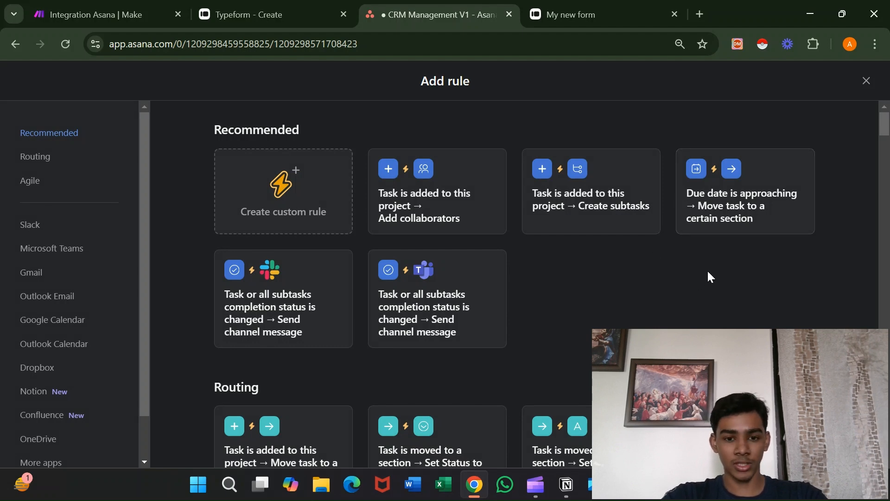
{"action": "scroll", "coordinate": [708, 276], "scroll_direction": "down", "scroll_amount": 5}
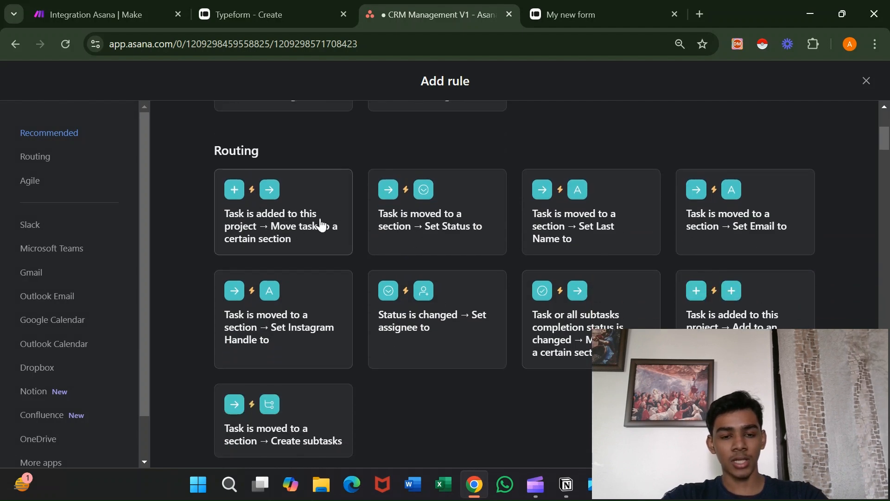
{"action": "scroll", "coordinate": [505, 372], "scroll_direction": "down", "scroll_amount": 8}
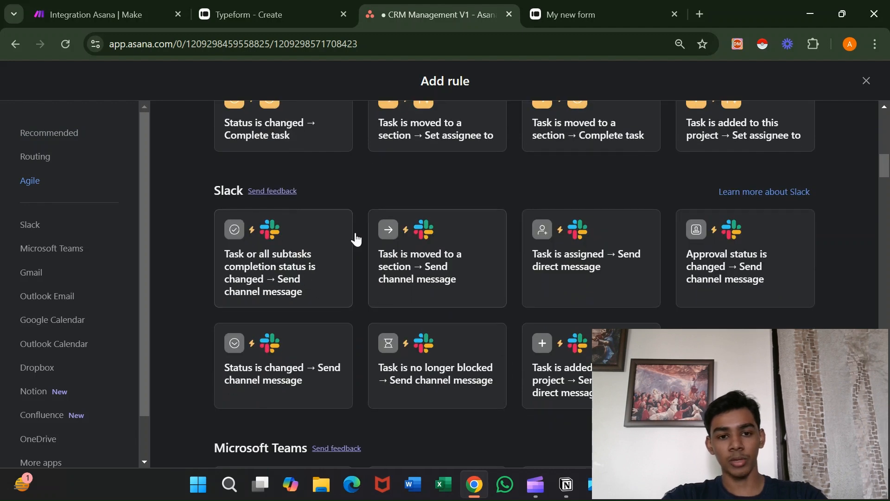
{"action": "scroll", "coordinate": [464, 324], "scroll_direction": "down", "scroll_amount": 6}
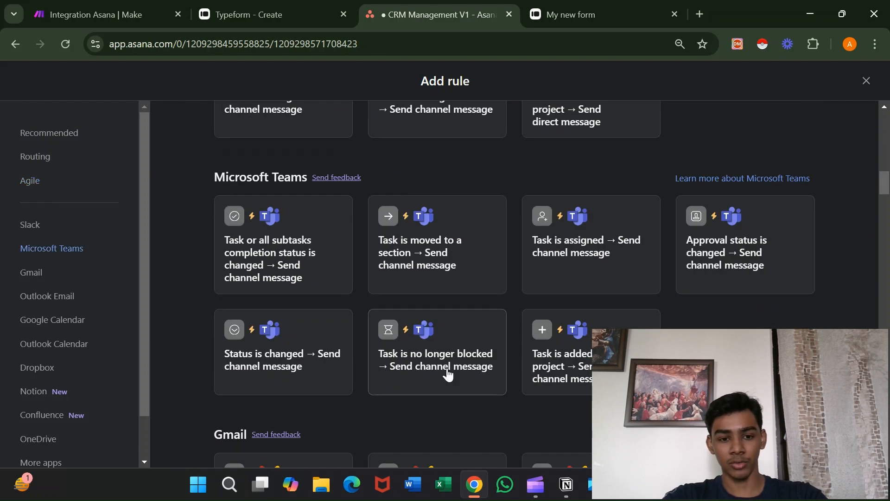
{"action": "scroll", "coordinate": [449, 372], "scroll_direction": "down", "scroll_amount": 6}
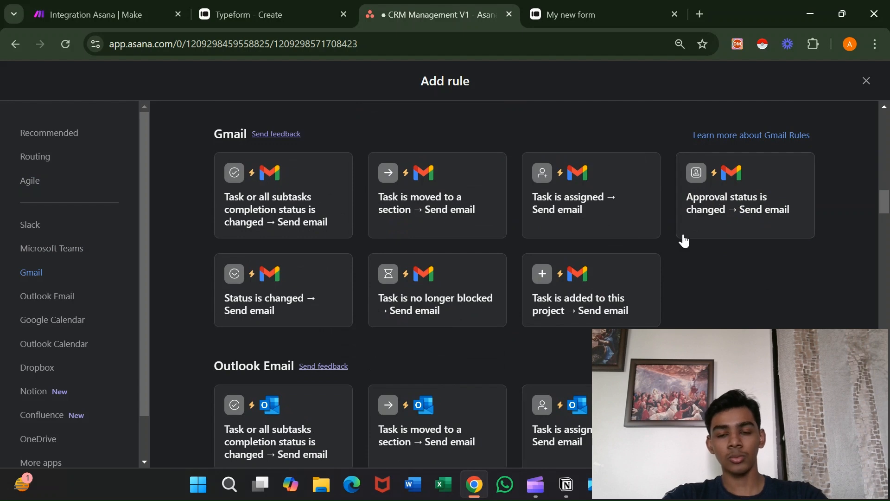
{"action": "scroll", "coordinate": [569, 240], "scroll_direction": "up", "scroll_amount": 5}
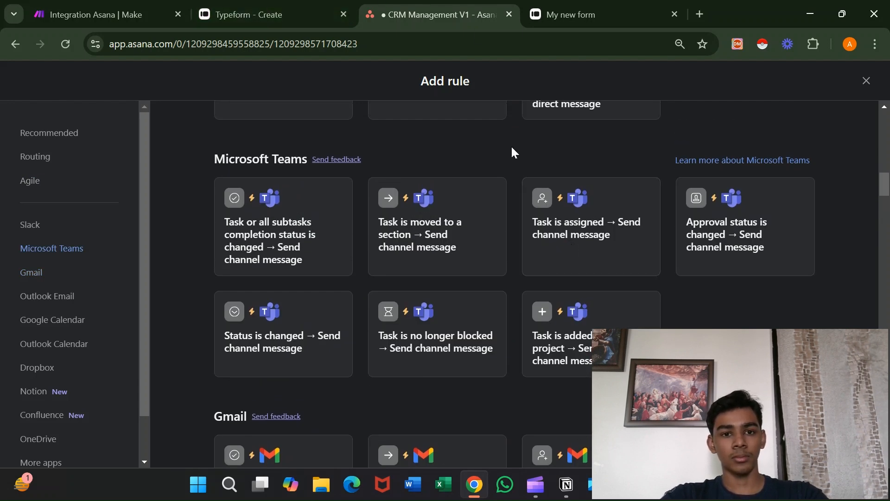
{"action": "left_click", "coordinate": [866, 83]}
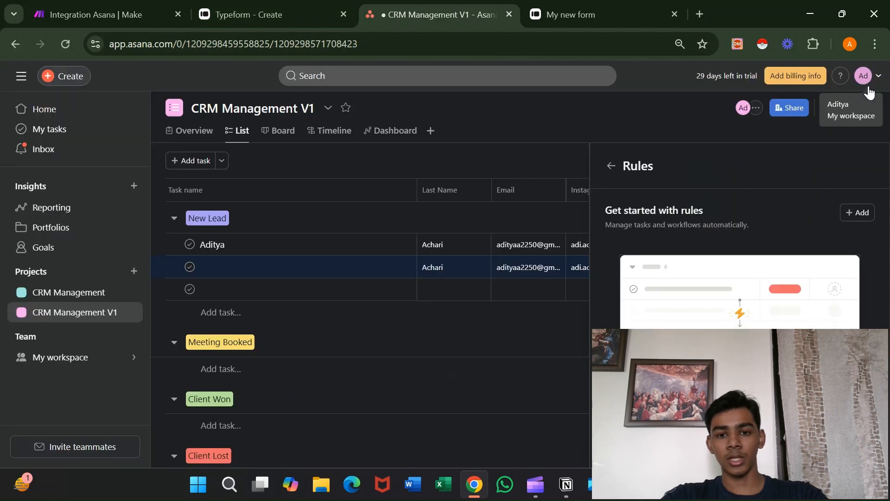
{"action": "left_click", "coordinate": [530, 147]}
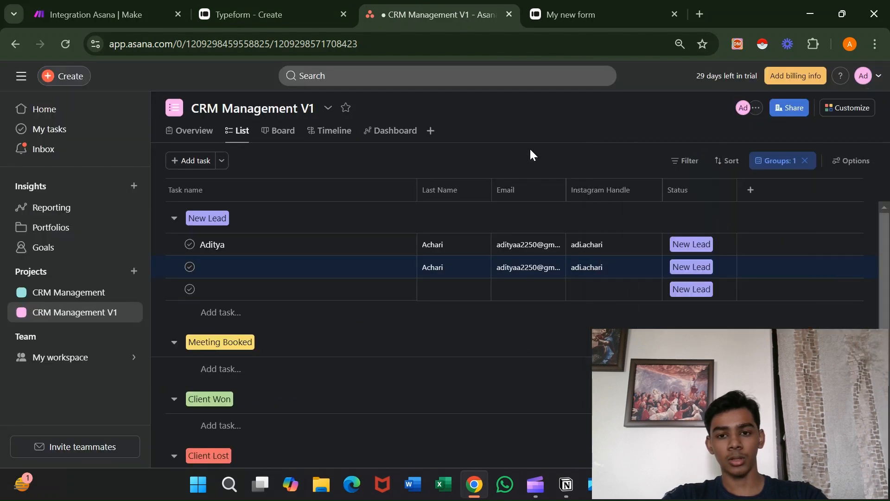